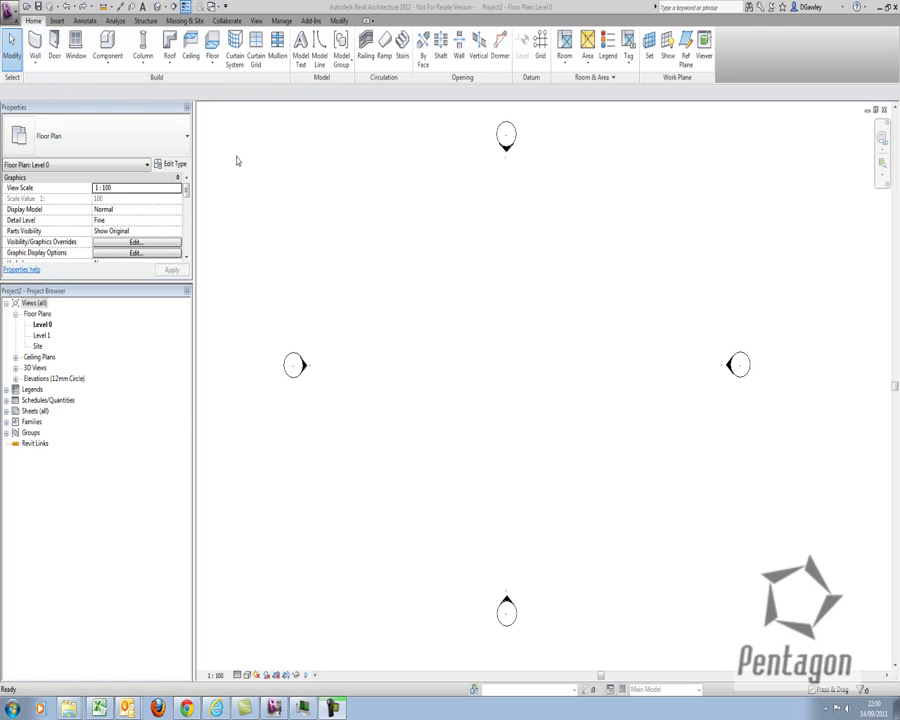
Draw a straight horizontal Cav - 102 75i 100 p - Lwt wall between the elevation markers, with its height up to Level 1.
click(33, 62)
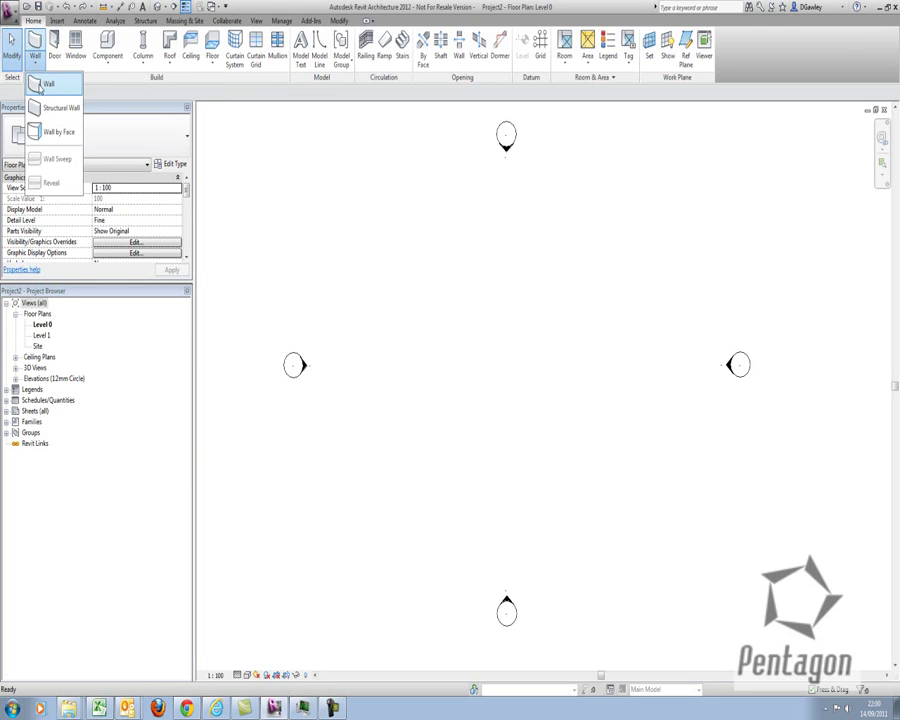
click(44, 63)
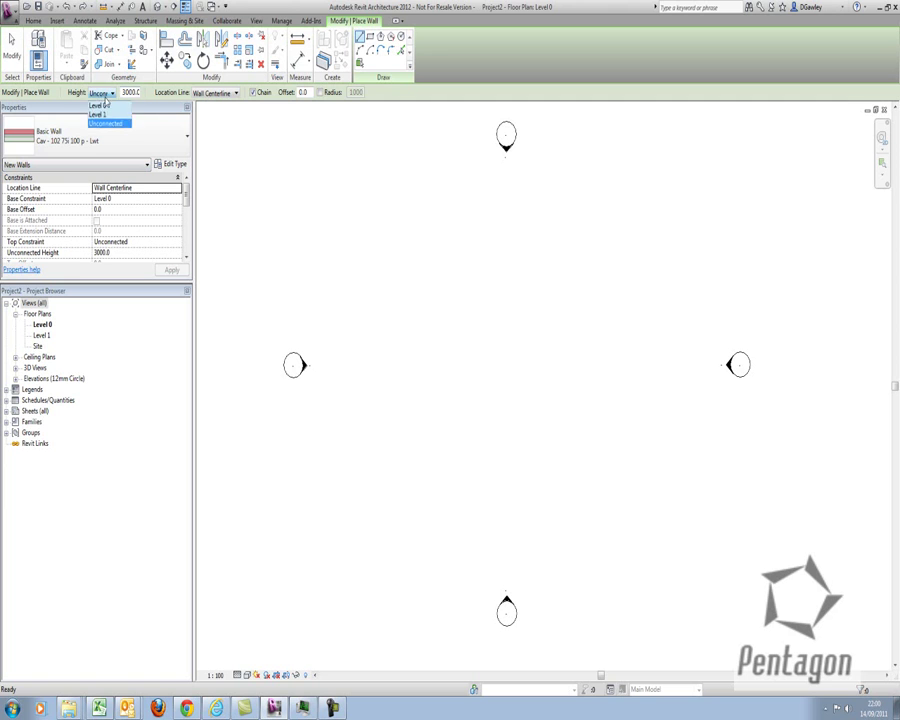
click(100, 92)
click(101, 115)
click(431, 345)
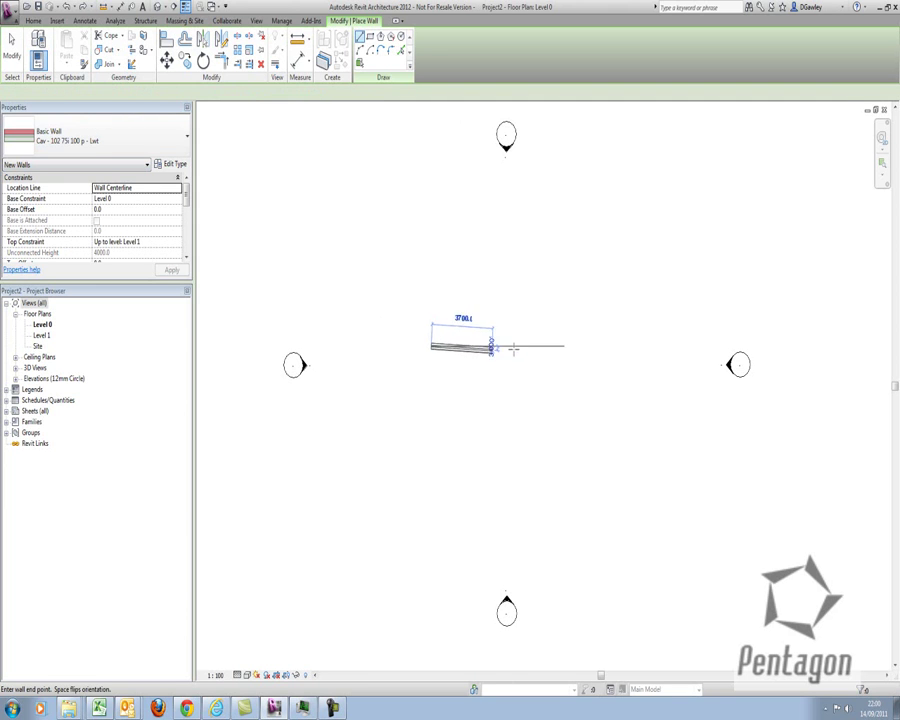
click(583, 345)
key(Escape)
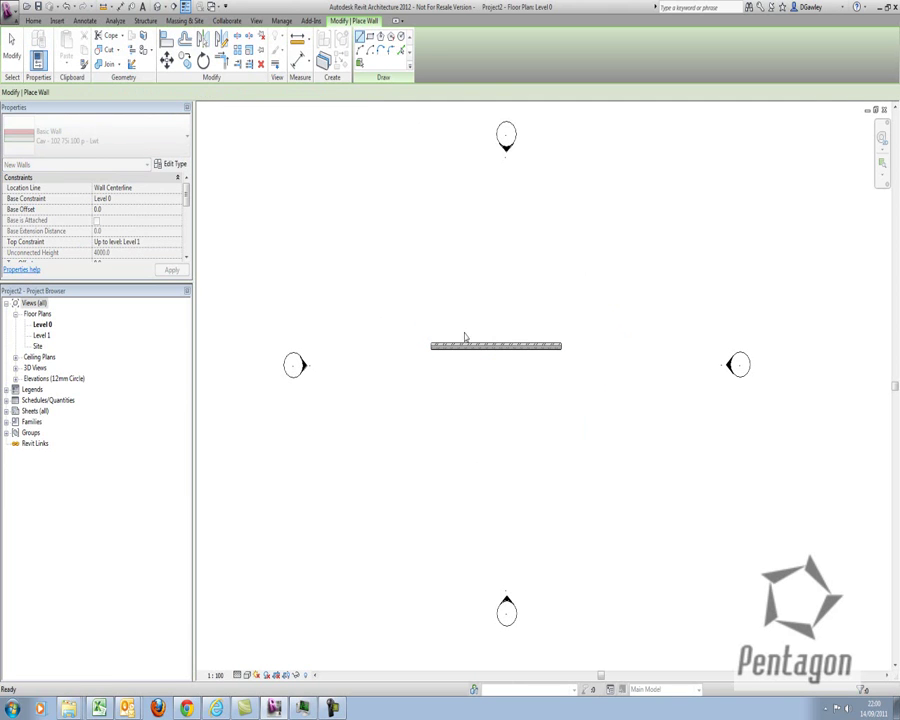
Set the Level 0 floor plan's view scale to 1:20 and leave the wall command.
scroll(461, 334, up, 2)
click(246, 675)
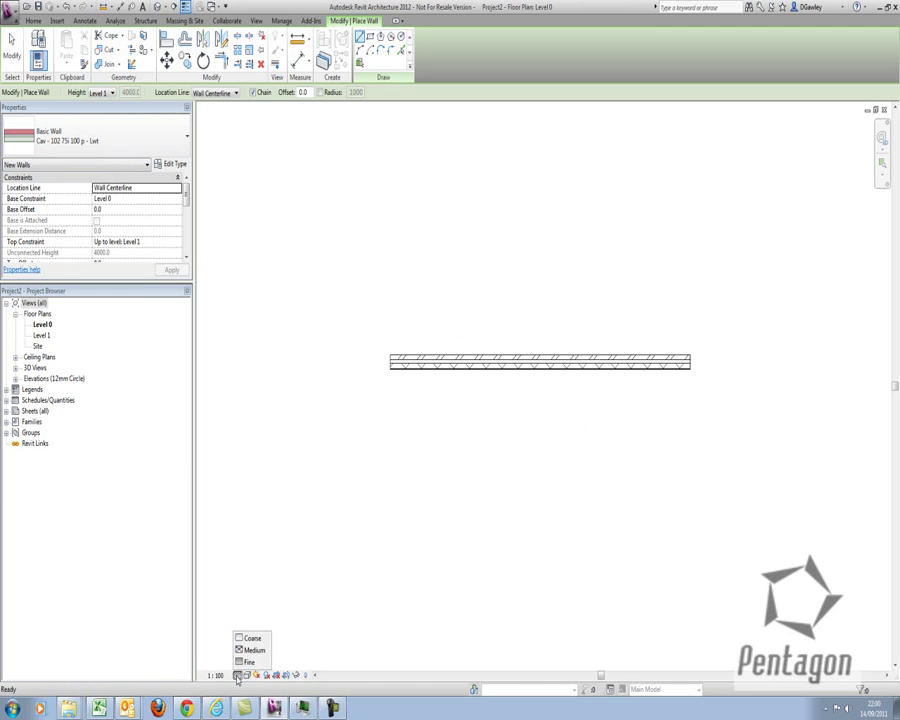
click(218, 676)
click(232, 561)
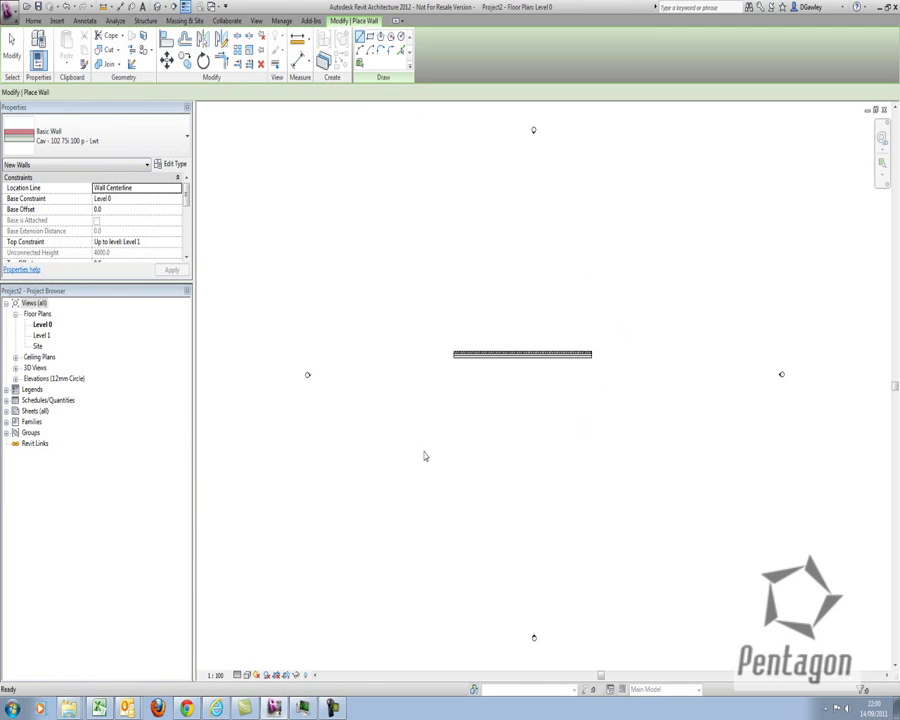
scroll(505, 340, up, 3)
key(Escape)
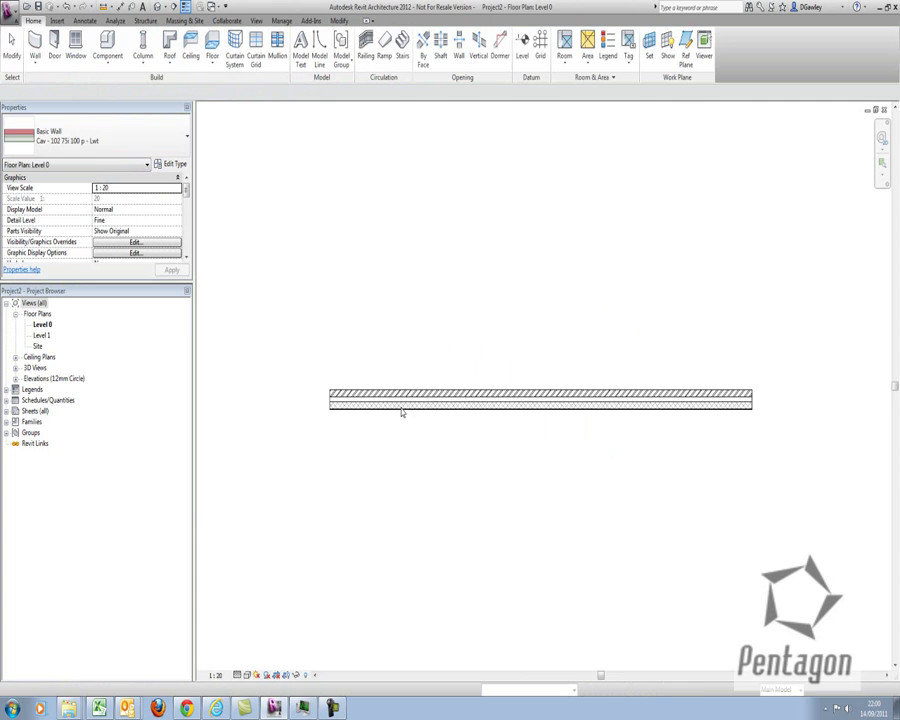
Duplicate the drawn wall's type under the name "300mm Brick Block Cavity Wall".
scroll(385, 415, up, 1)
scroll(366, 380, up, 2)
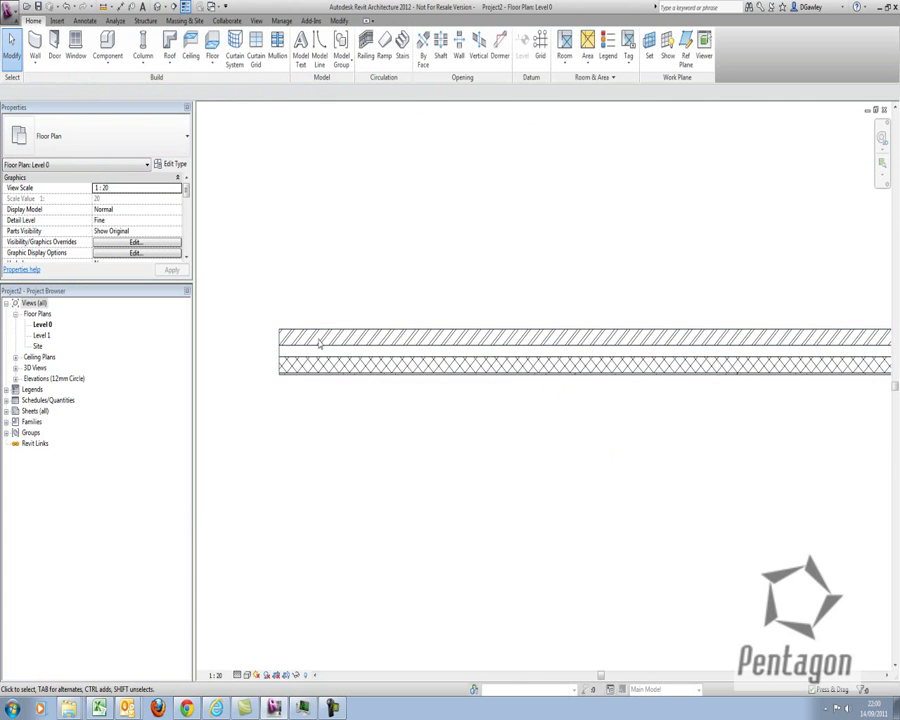
scroll(313, 338, down, 3)
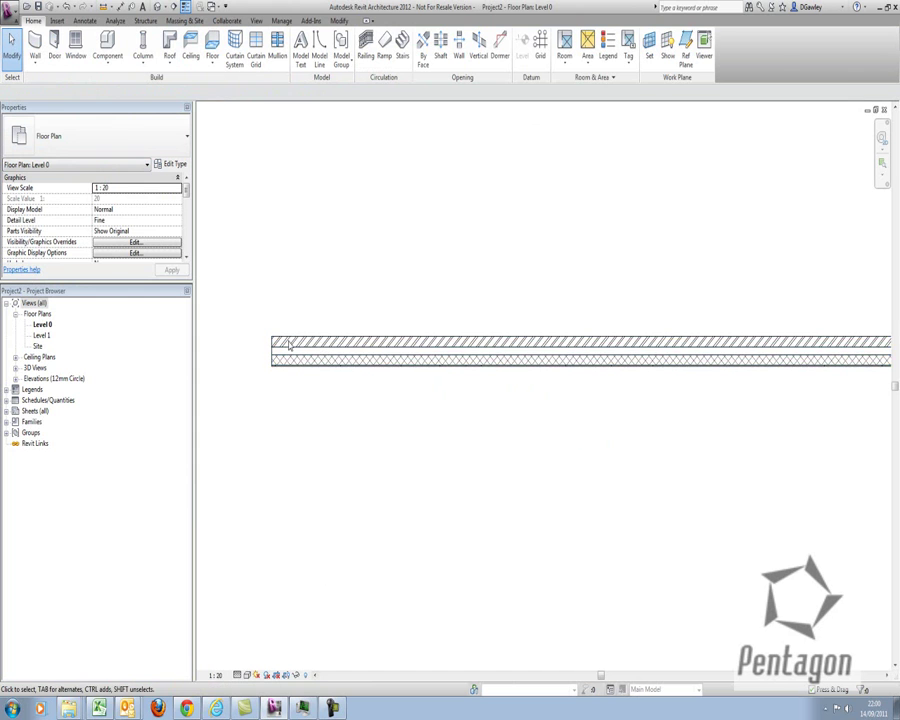
scroll(278, 361, up, 2)
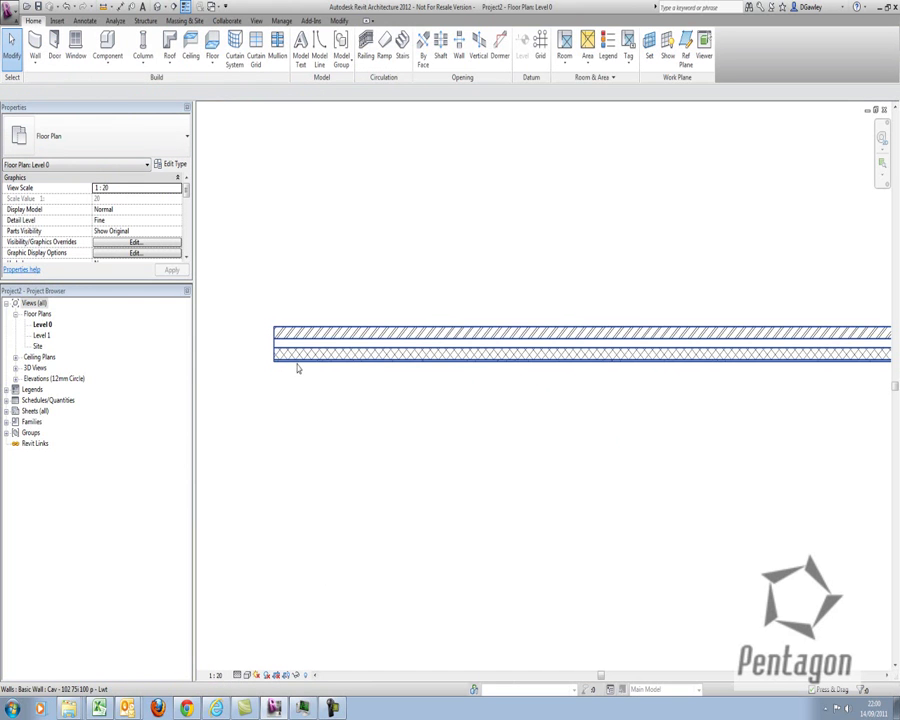
scroll(350, 370, down, 1)
scroll(399, 372, down, 1)
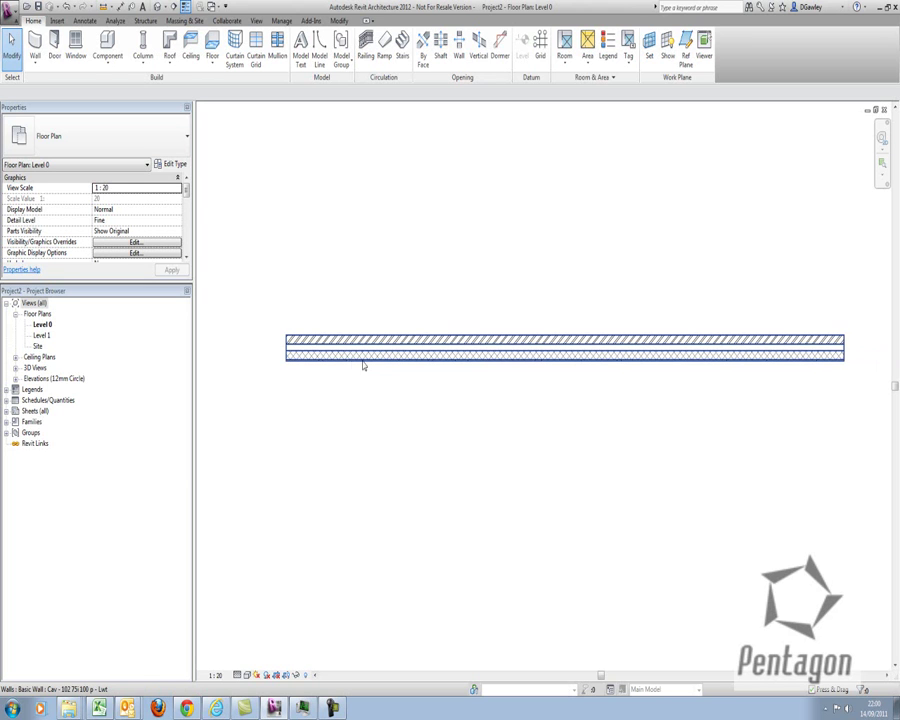
click(348, 357)
click(172, 164)
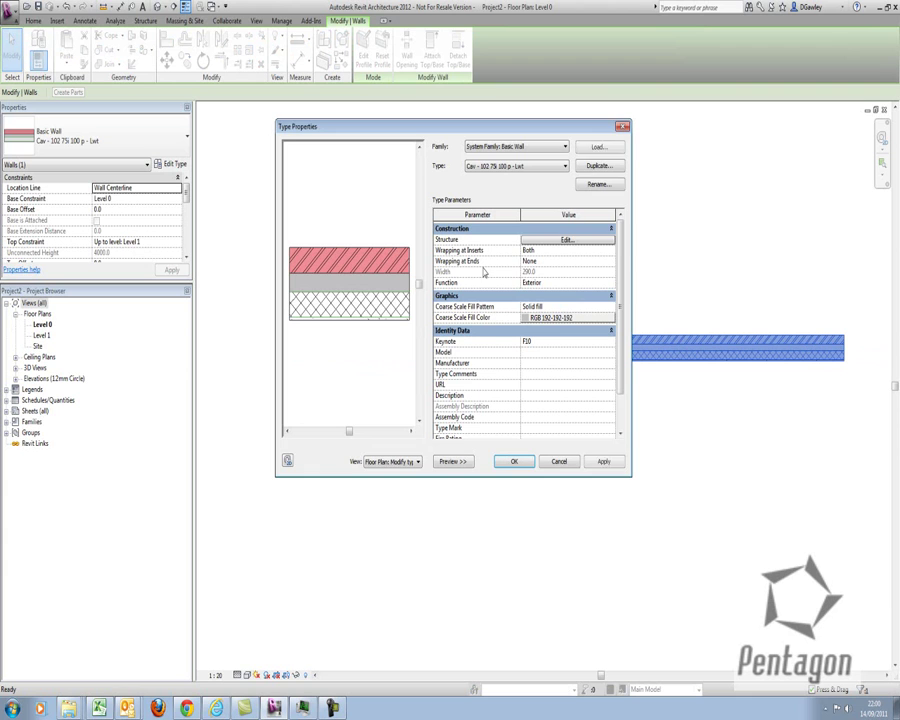
click(598, 165)
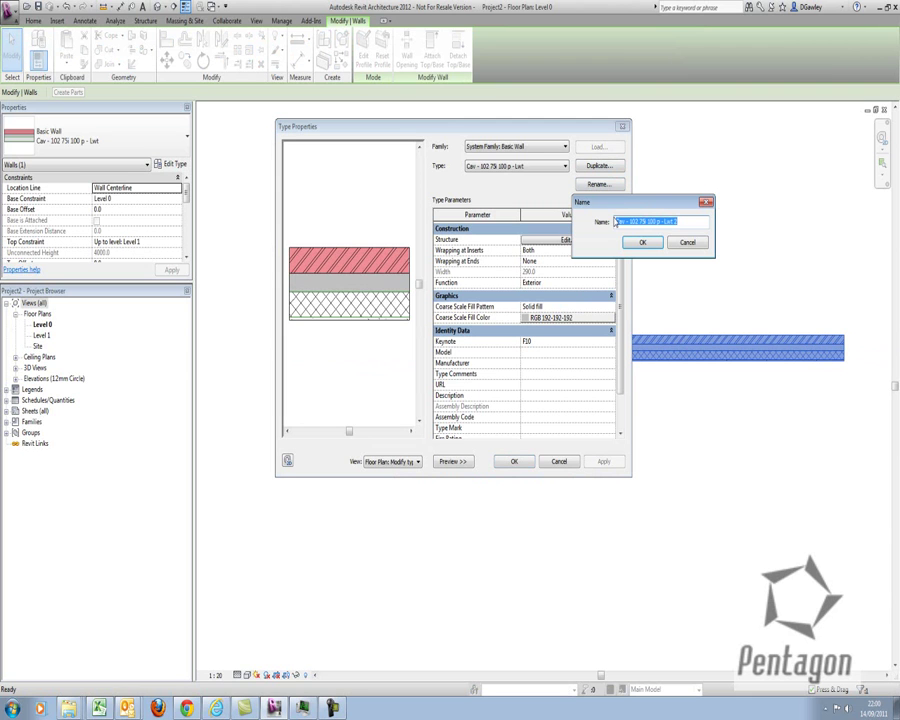
text(300mm Brick Block Cavity Wall)
click(643, 242)
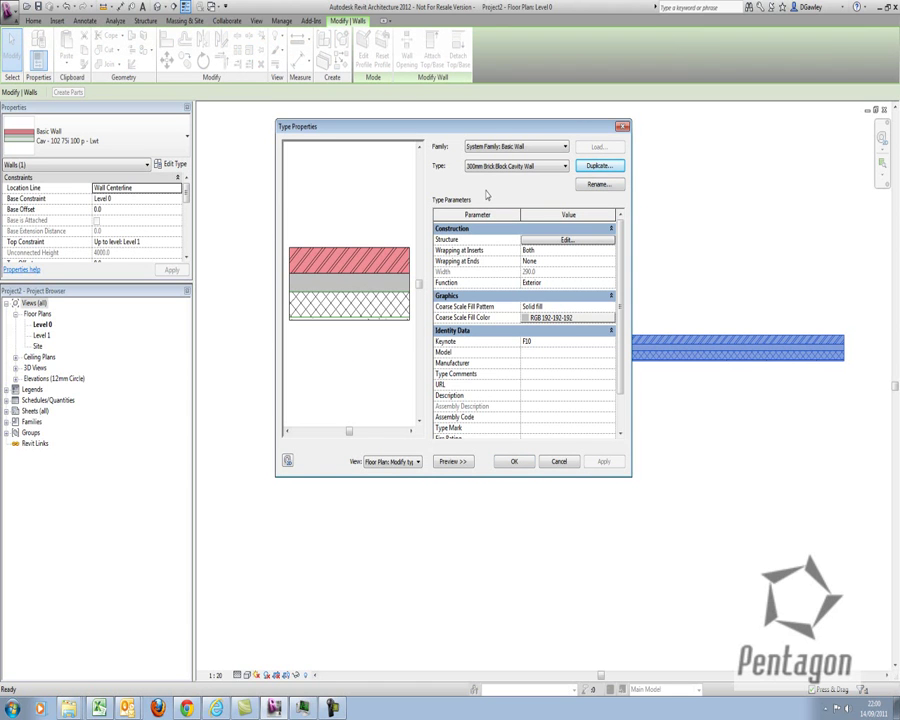
Open the new wall type's structure and delete the Plasterboard finish layer.
drag(516, 128, 516, 133)
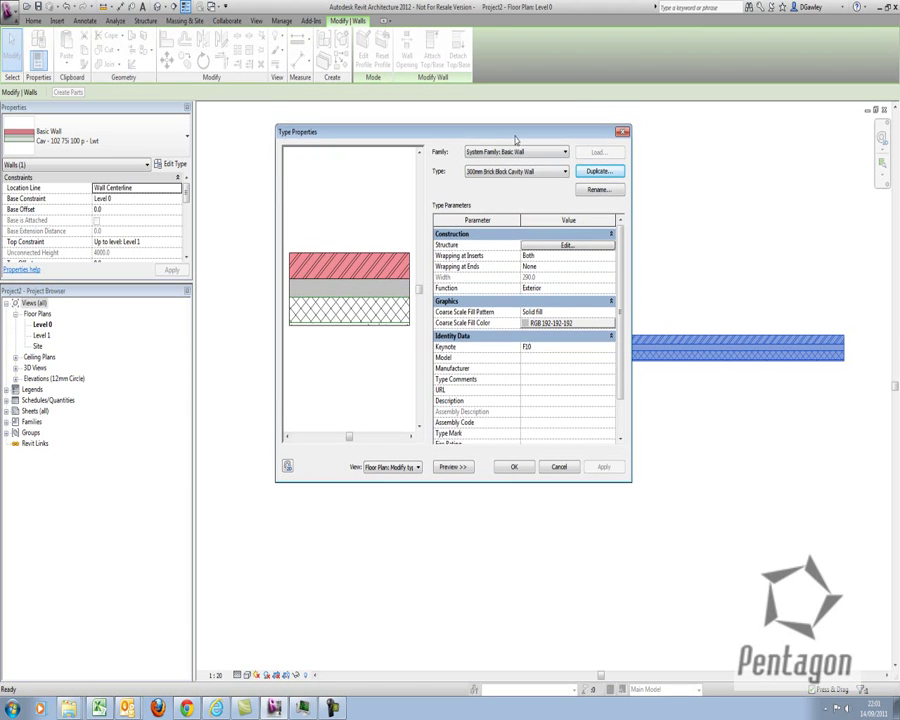
click(557, 248)
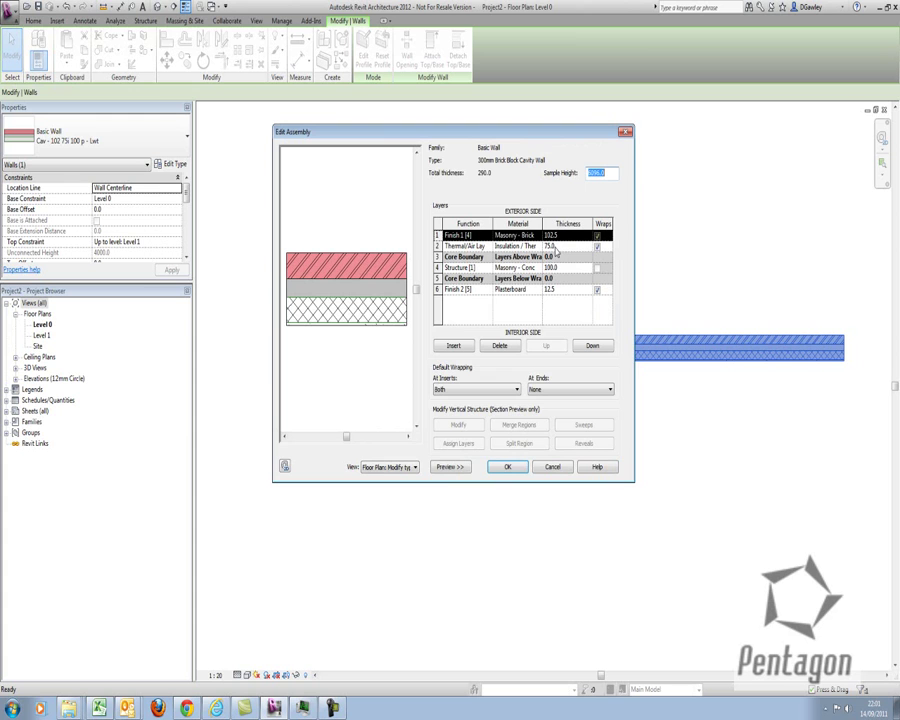
click(437, 289)
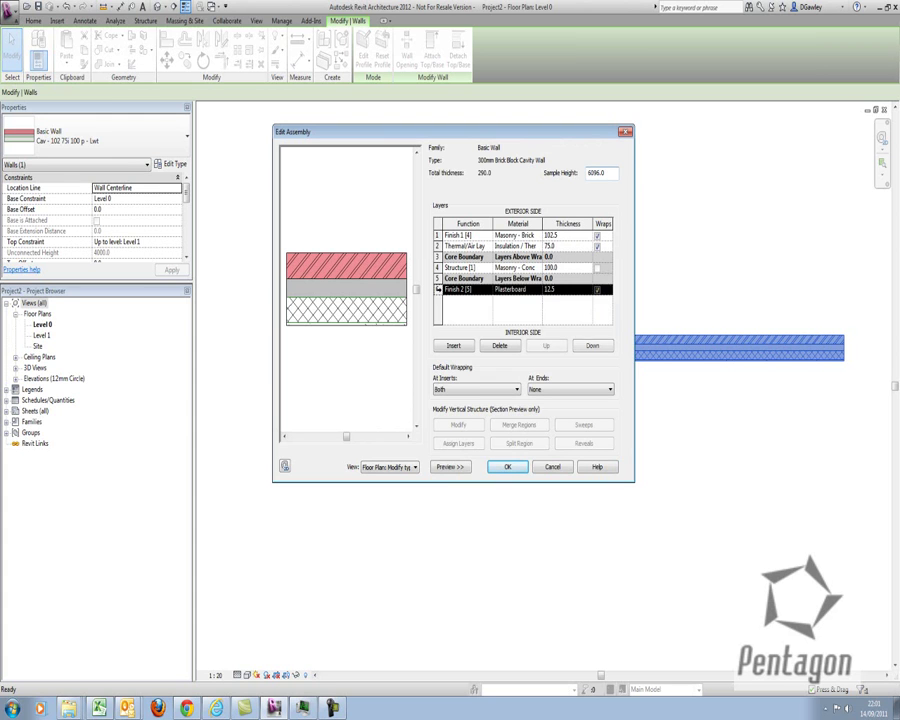
click(499, 346)
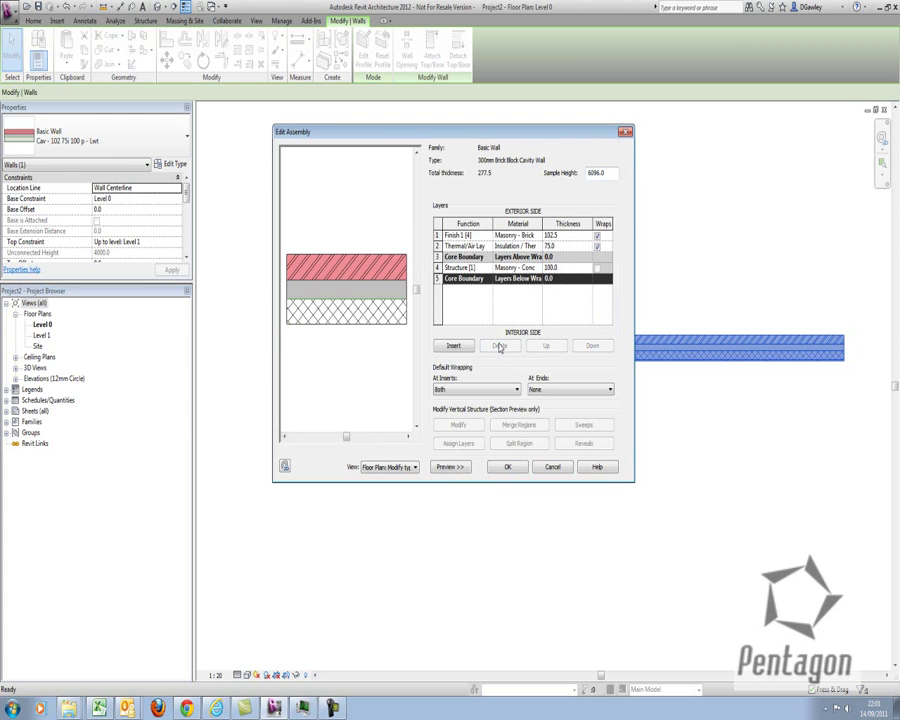
Move the insulation layer inside the core boundary and set its thickness to 100 mm.
click(437, 245)
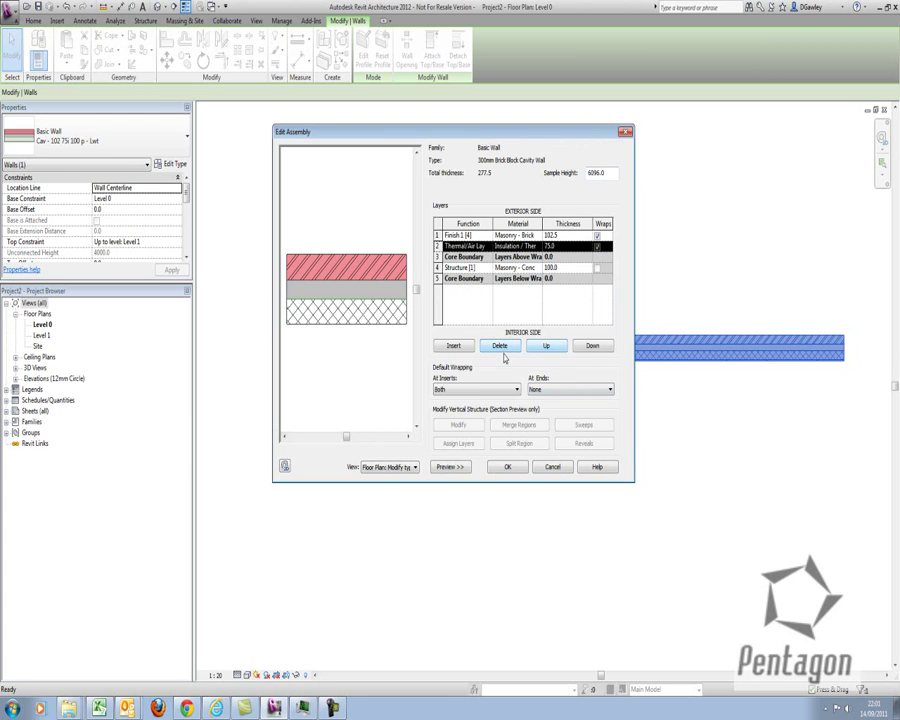
click(592, 346)
click(550, 257)
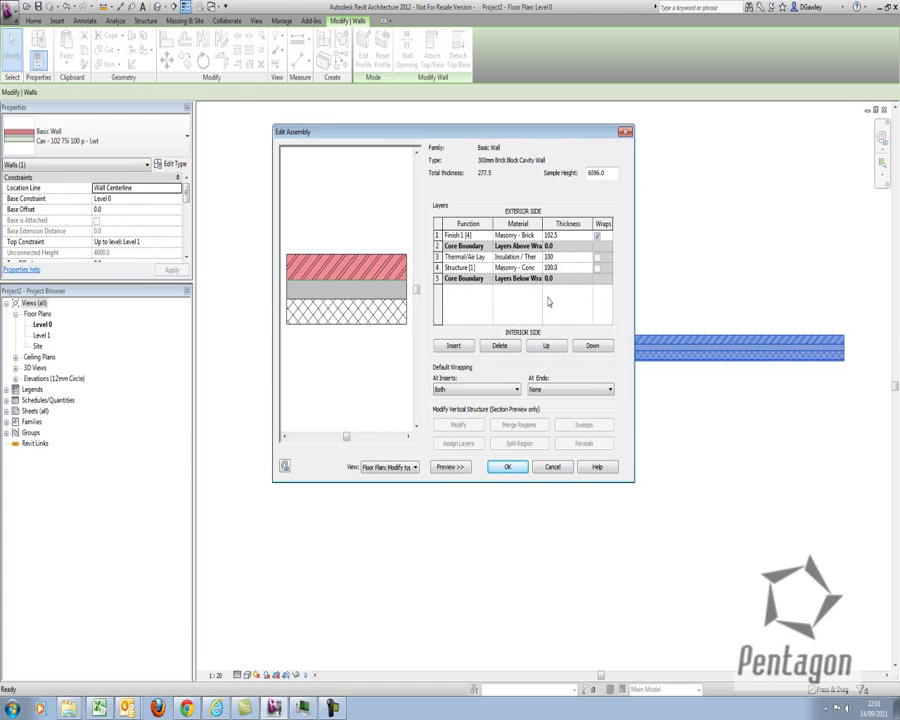
key(Return)
Move the concrete masonry structure layer outside the core on the interior side, set the brick layer's thickness to 100 mm, and apply the type changes.
click(437, 268)
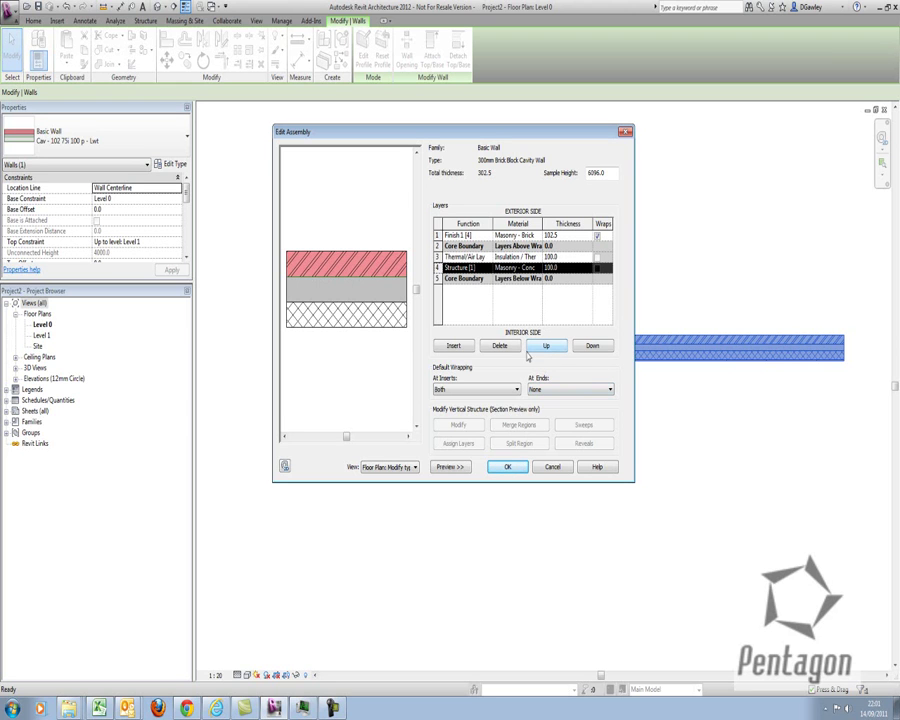
click(592, 345)
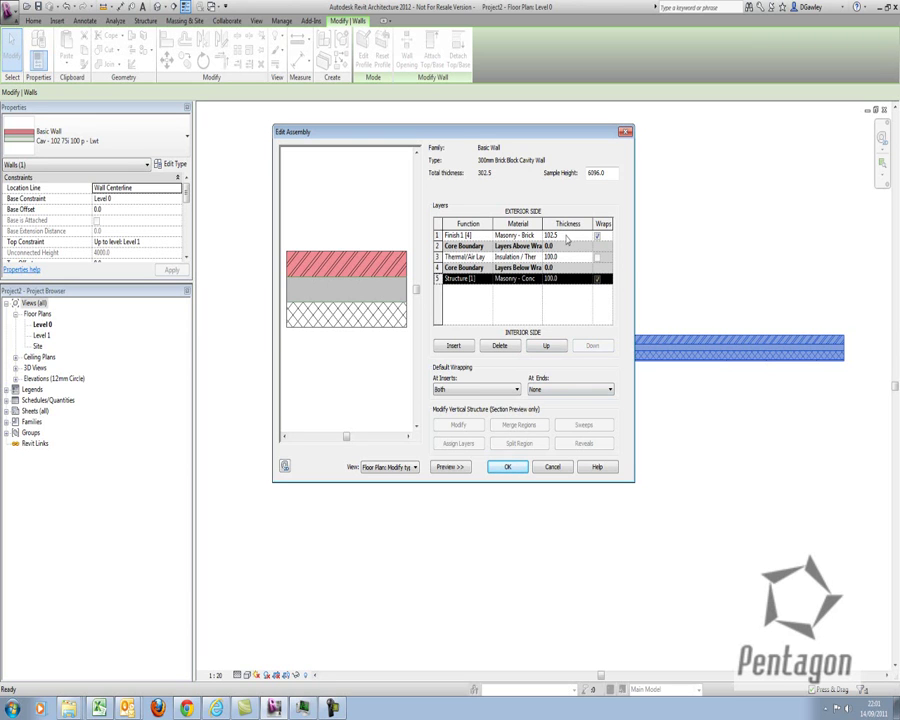
click(567, 236)
text(10)
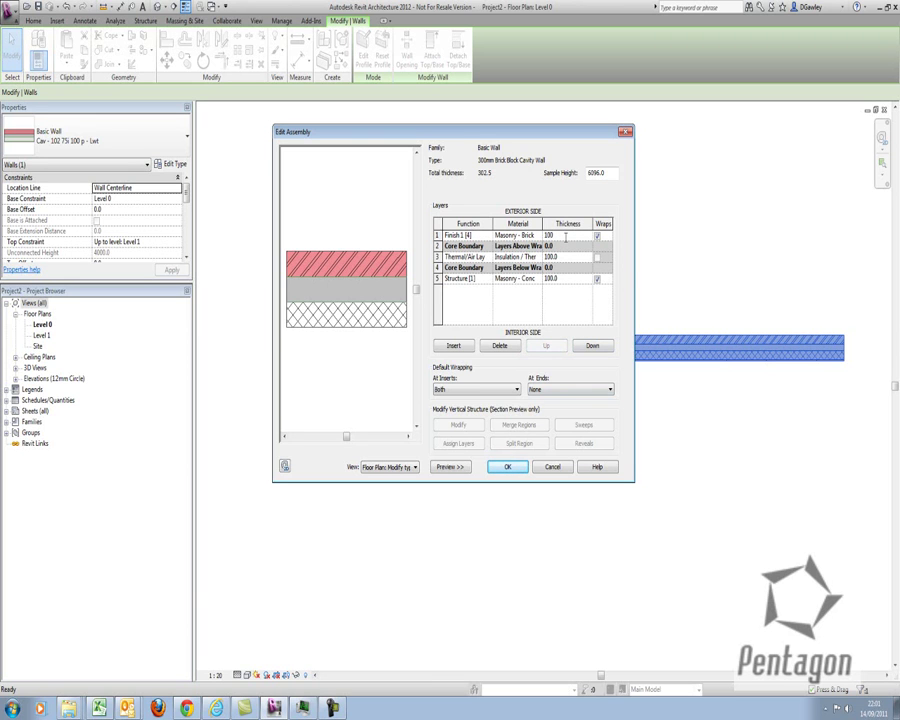
text(0)
click(561, 306)
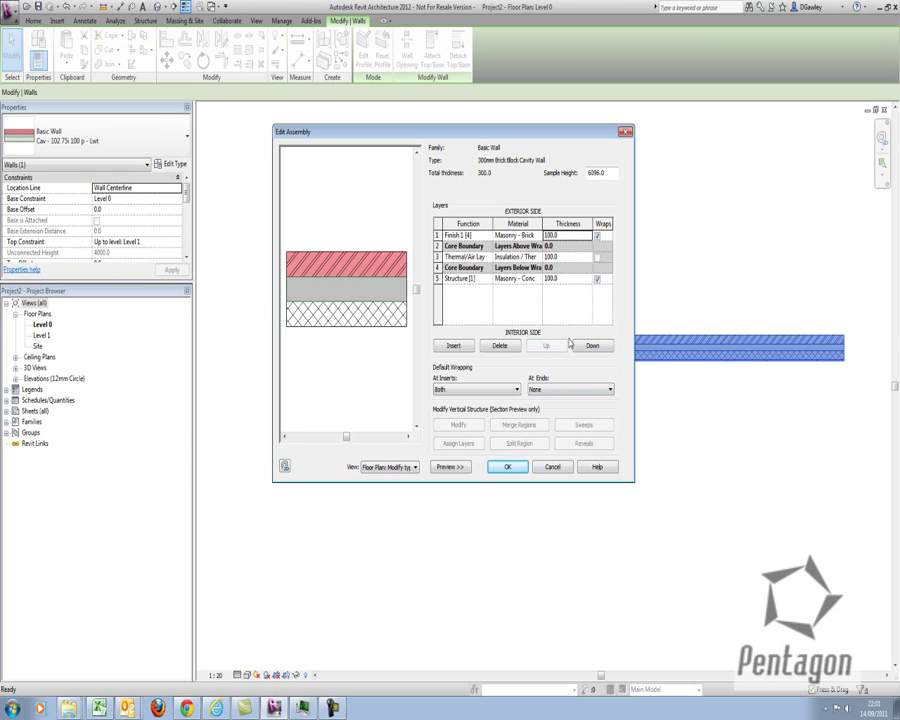
click(508, 468)
click(605, 467)
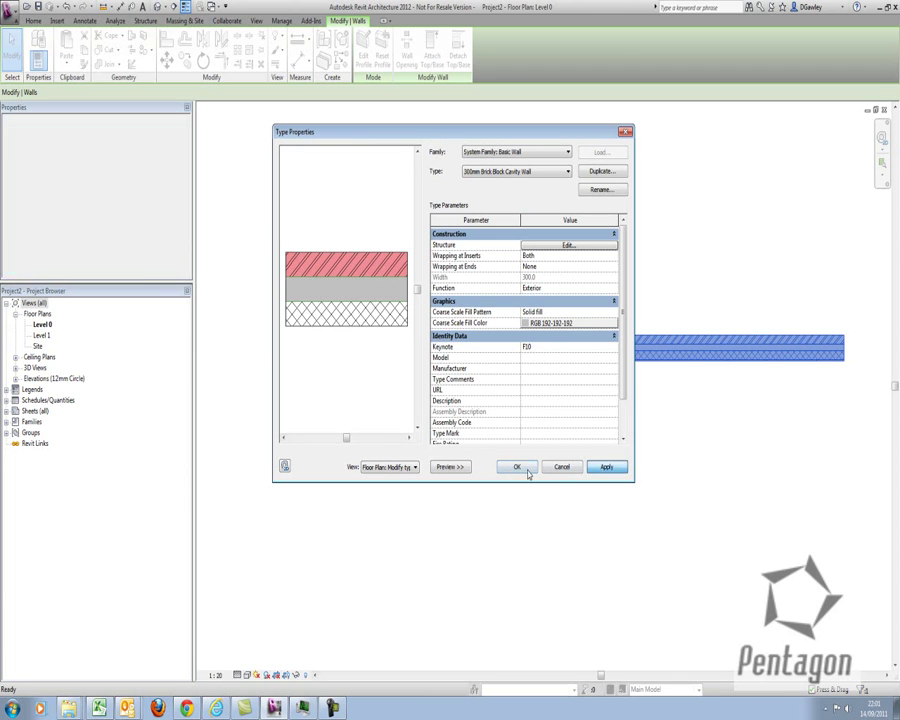
click(516, 467)
click(395, 454)
Draw a Partn - p 100 p - Block wall about 1896 mm long, running perpendicular from the cavity wall's inner leaf.
scroll(305, 368, up, 3)
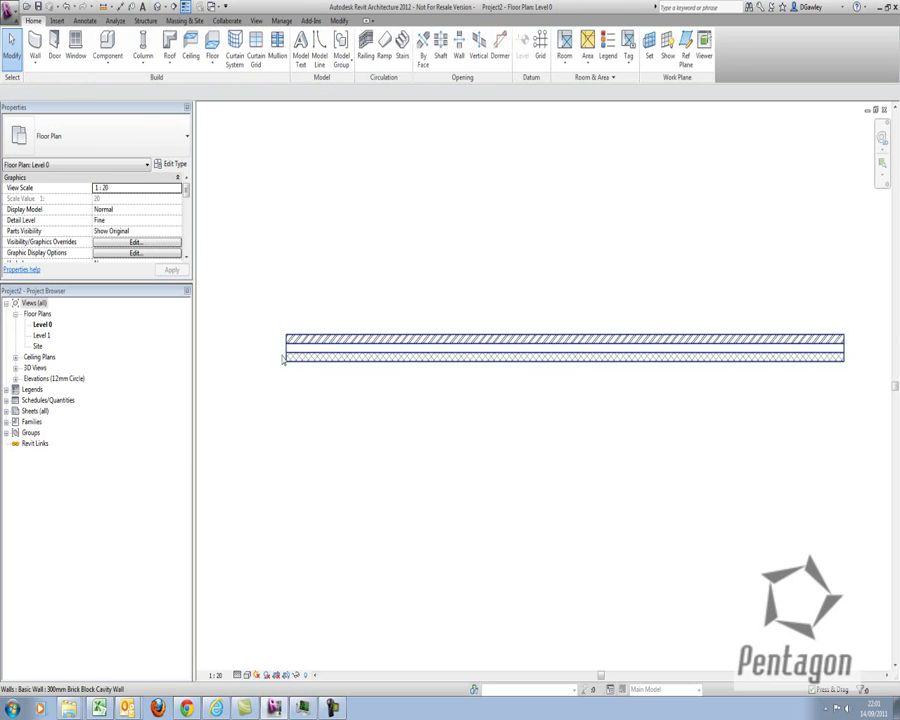
scroll(353, 410, down, 2)
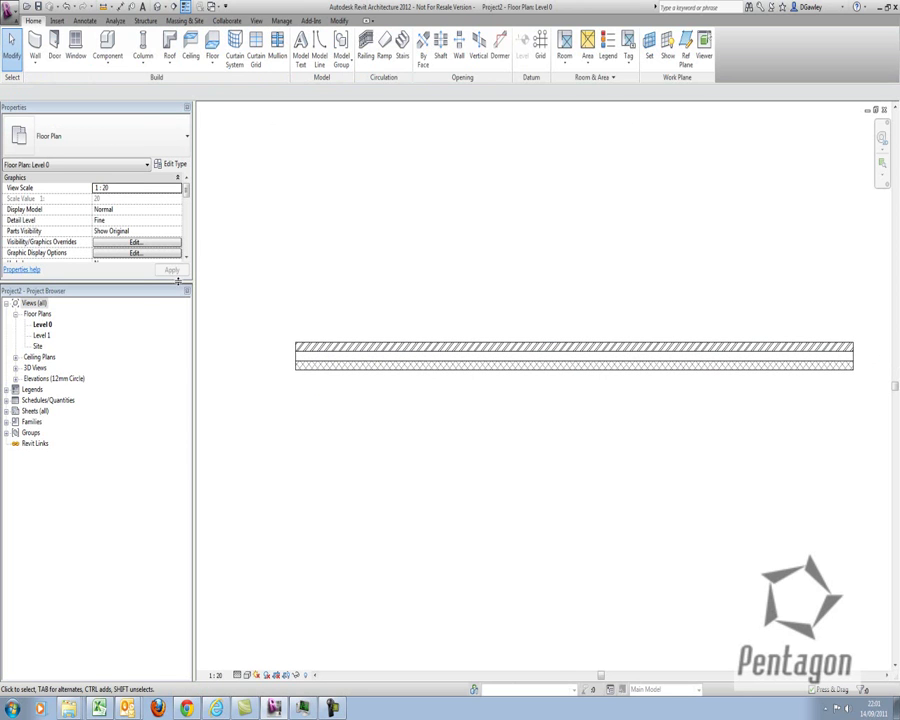
drag(178, 281, 178, 415)
scroll(370, 409, up, 1)
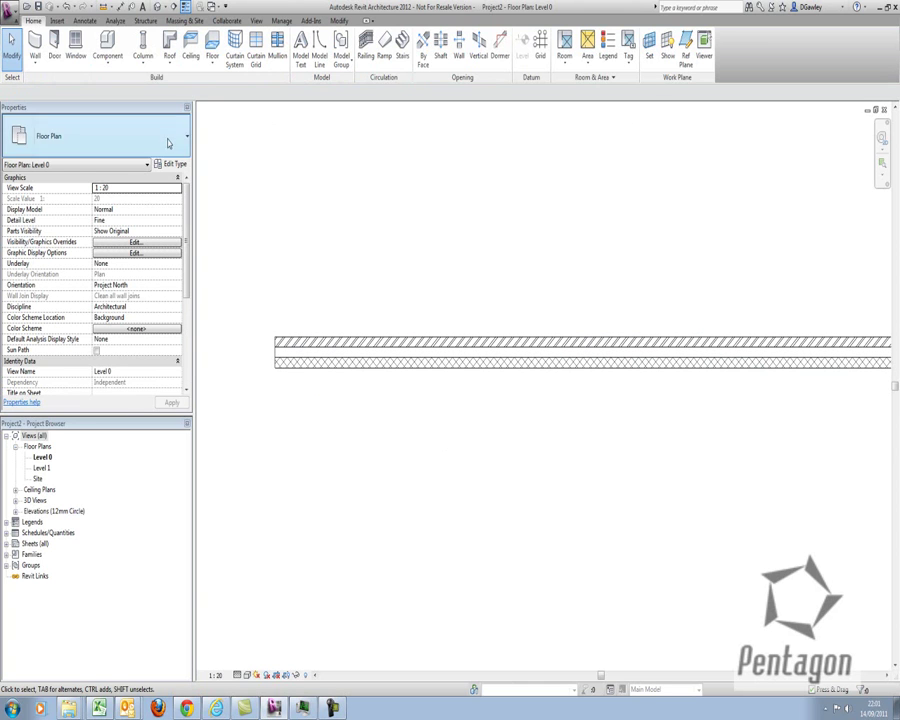
click(35, 58)
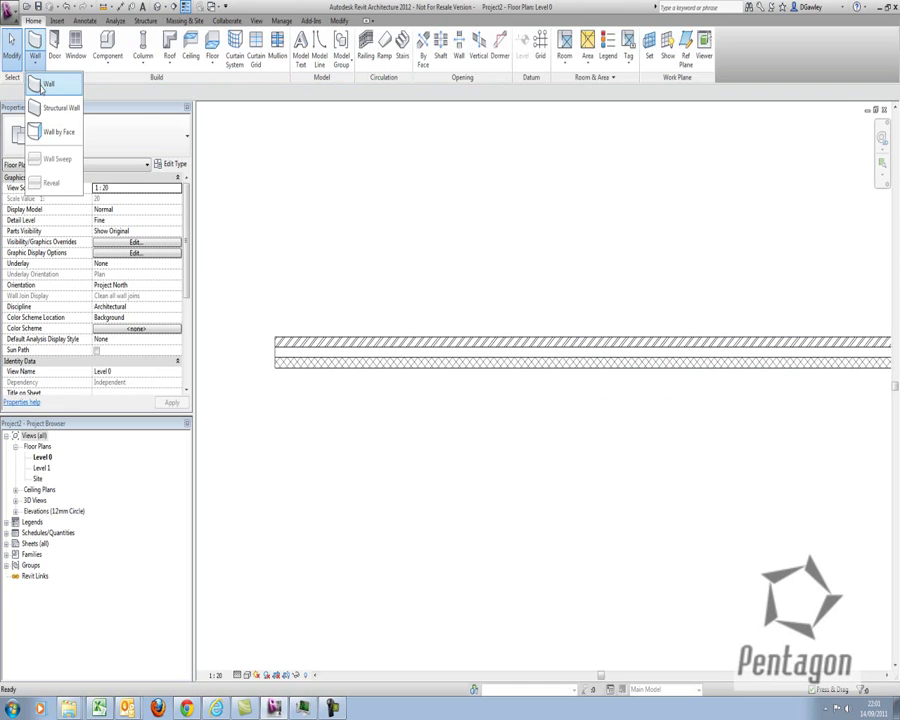
click(45, 84)
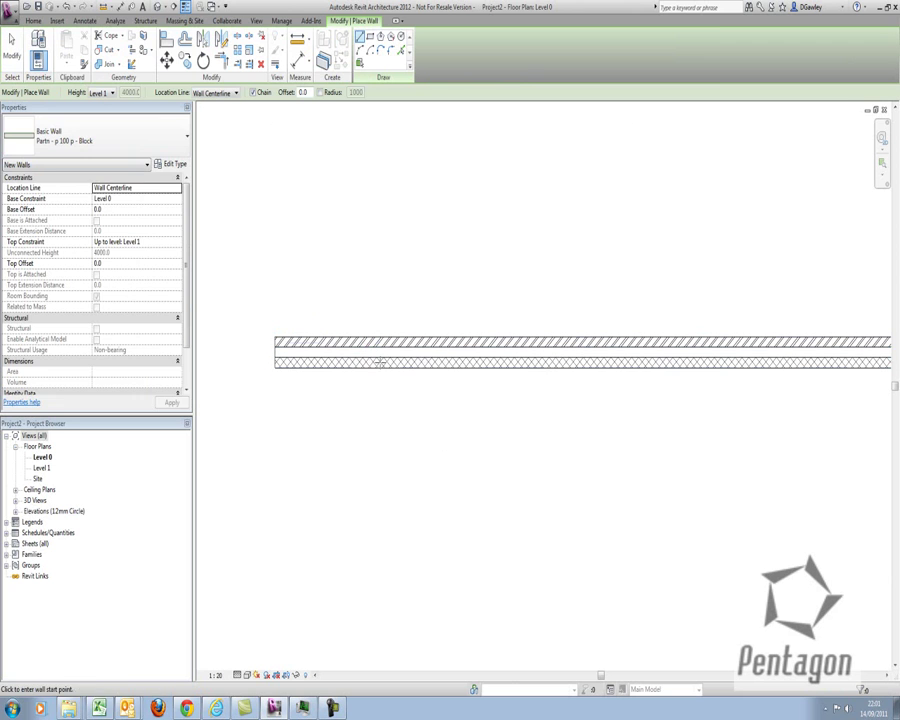
click(380, 362)
click(380, 548)
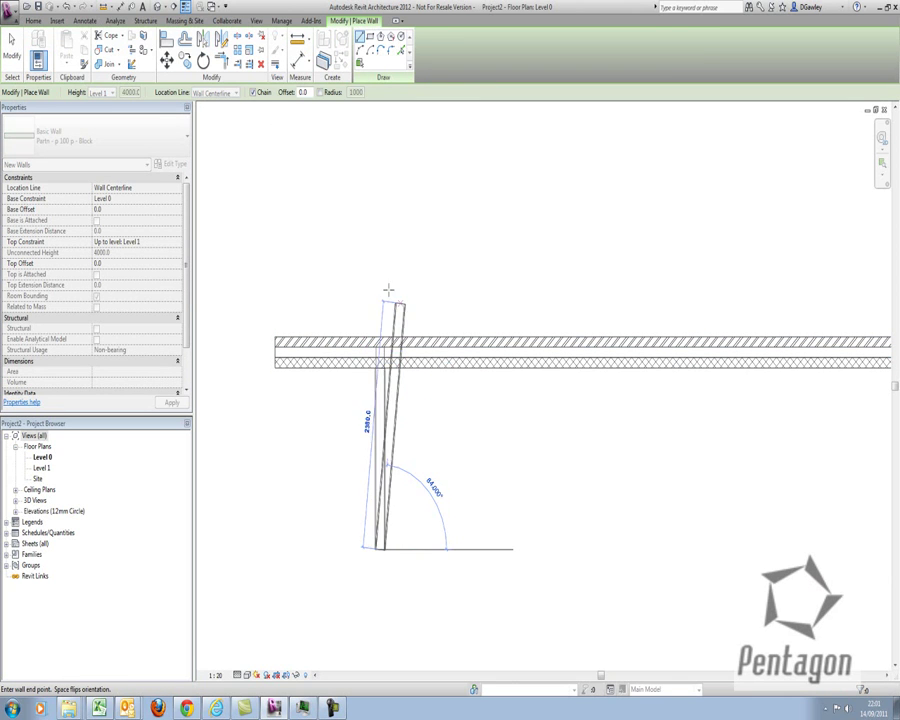
key(Escape)
key(Escape)
Pull the block partition's upper end back to the inner face of the cavity wall, making it about 1746 mm long.
scroll(386, 383, up, 1)
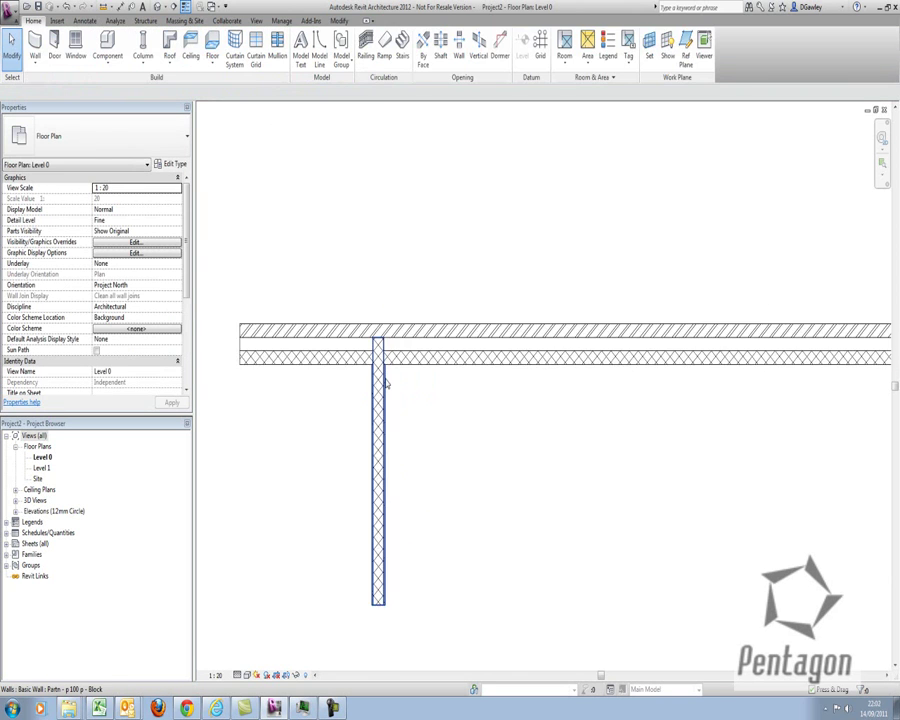
scroll(390, 380, up, 2)
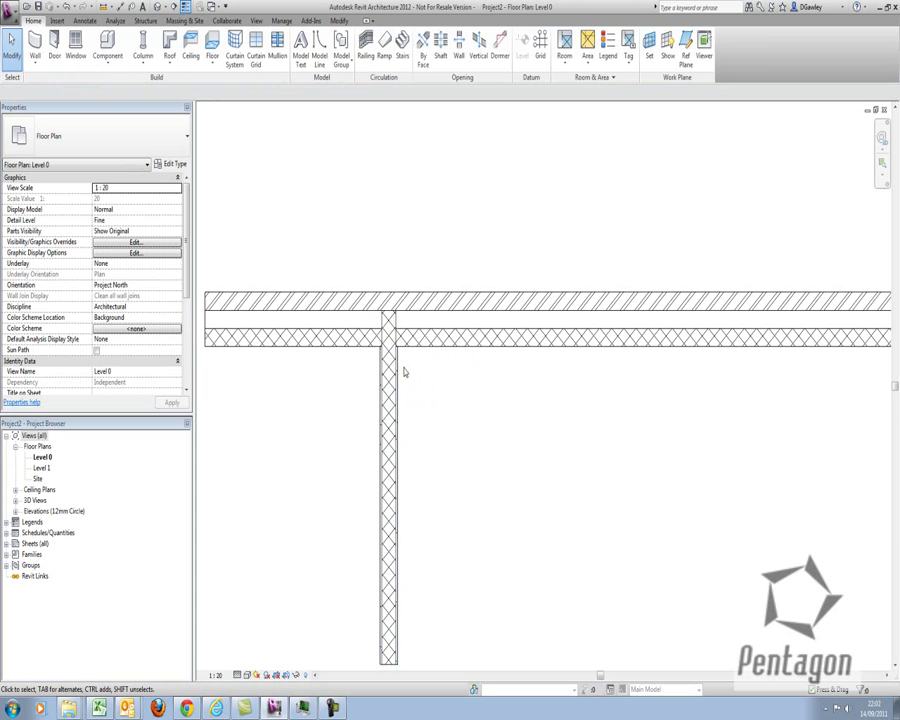
click(390, 320)
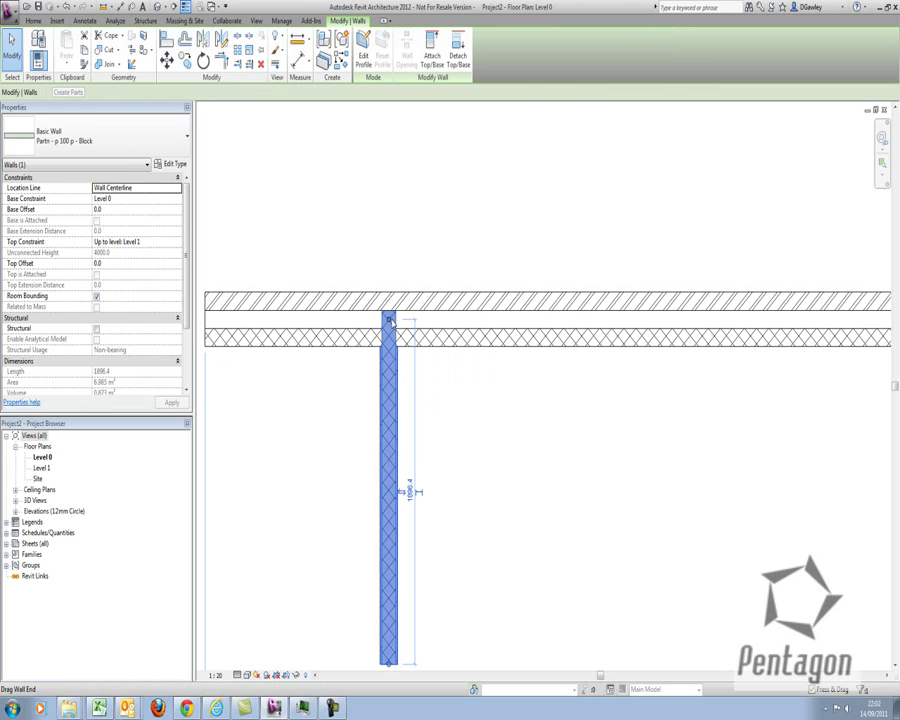
right_click(390, 321)
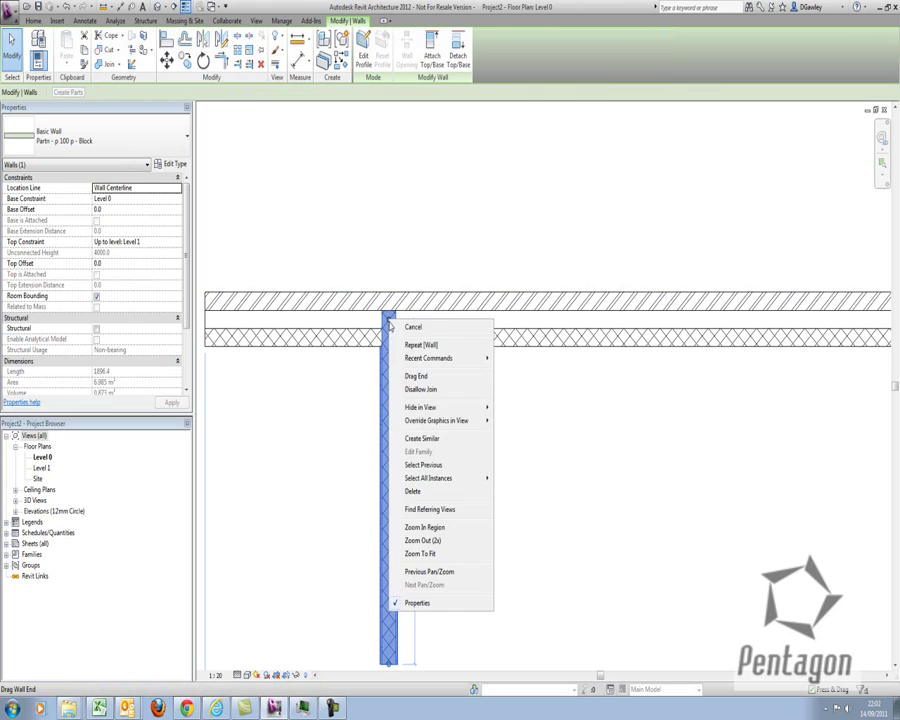
click(414, 376)
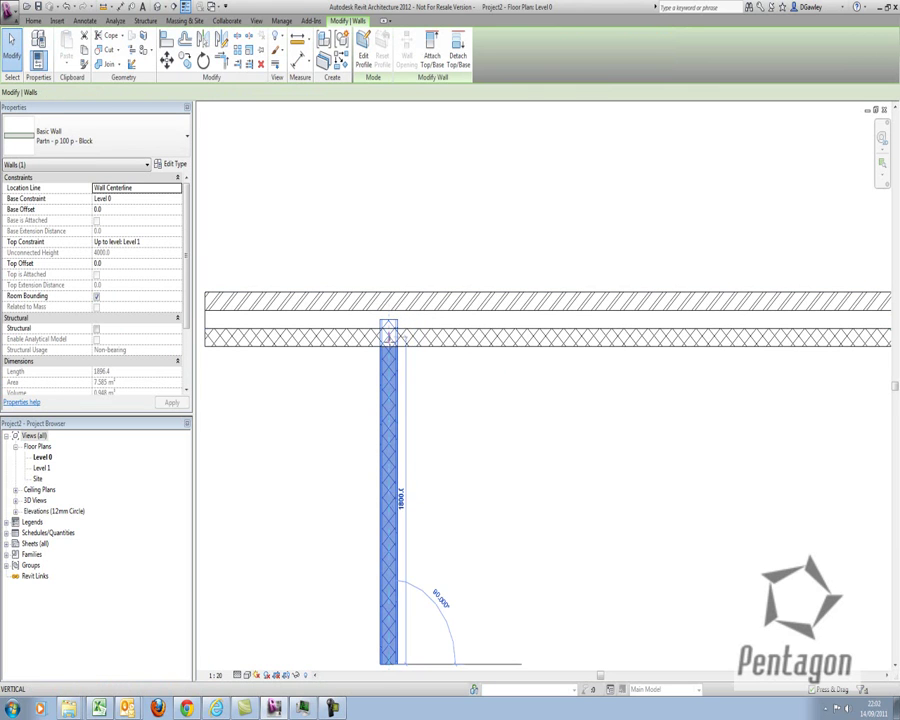
click(390, 347)
key(Escape)
scroll(393, 375, up, 2)
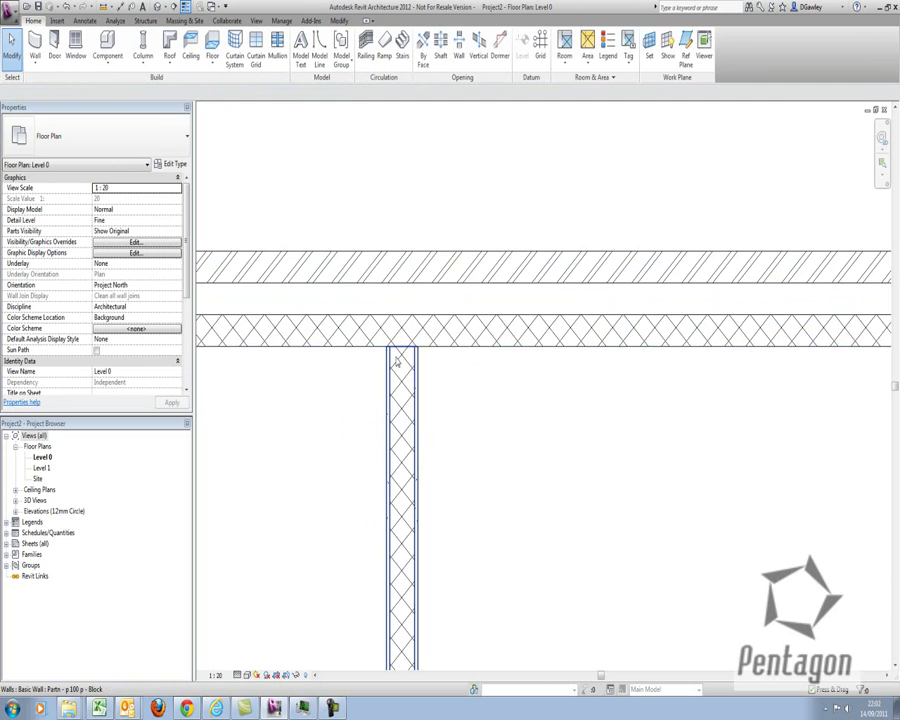
scroll(430, 367, up, 1)
scroll(436, 395, down, 3)
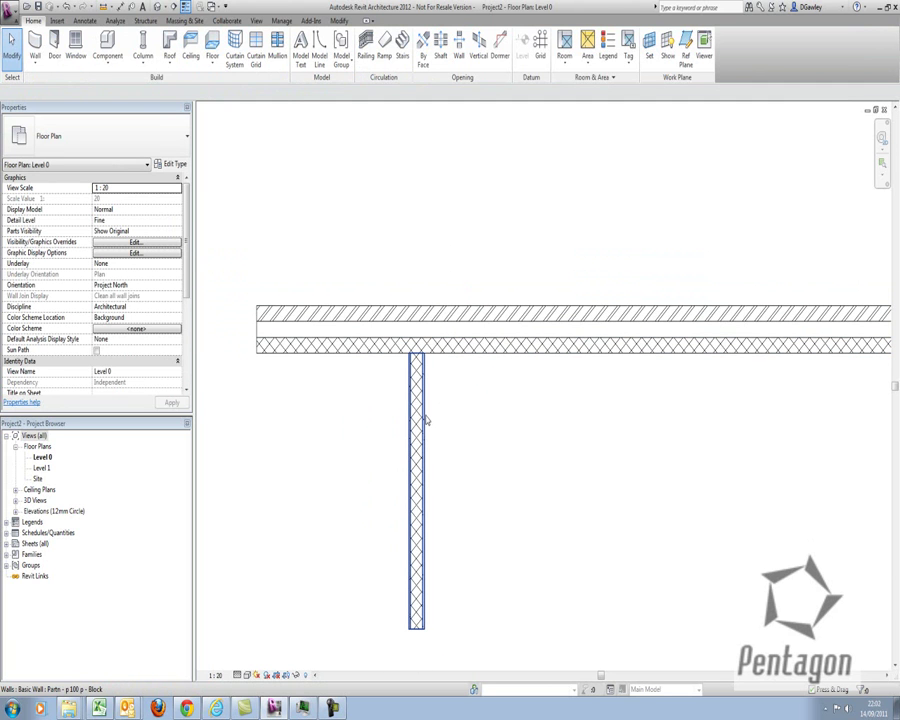
Open the structure of the 300mm Brick Block Cavity Wall type and clear the function of the brick layer.
click(425, 420)
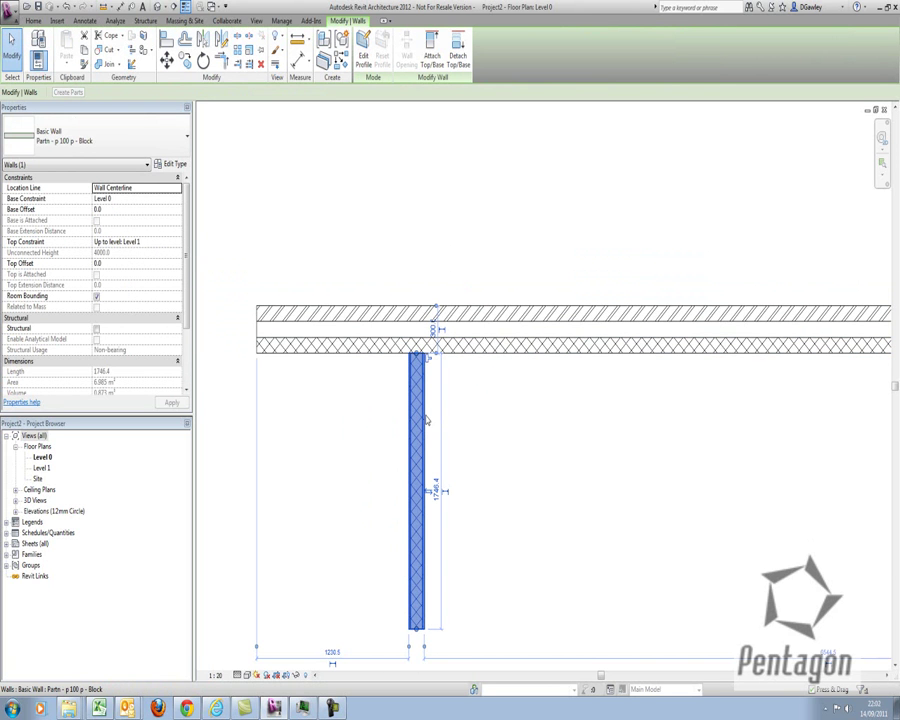
click(478, 386)
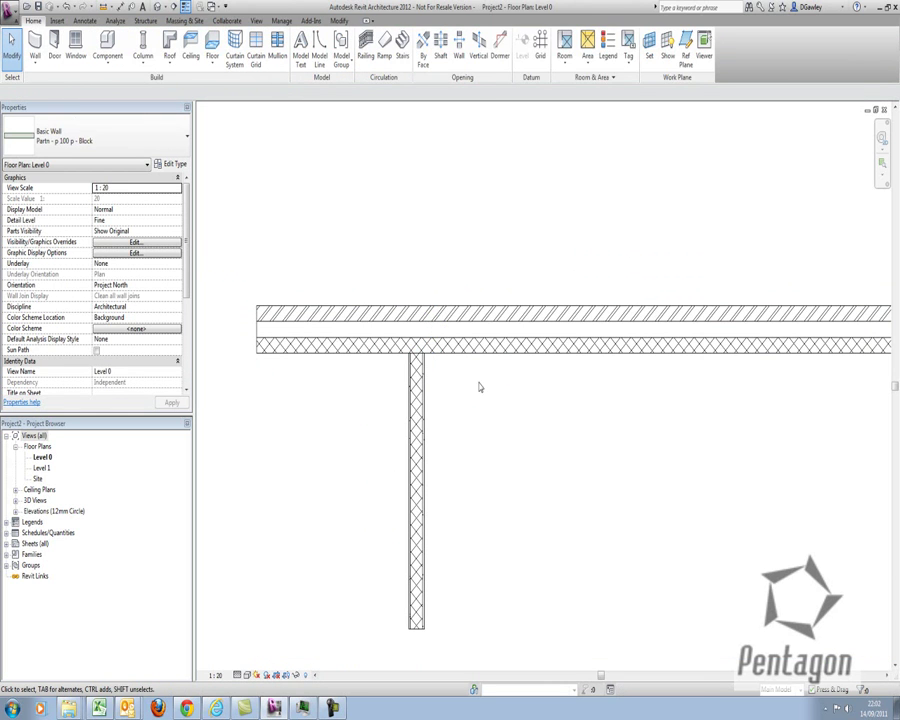
click(462, 350)
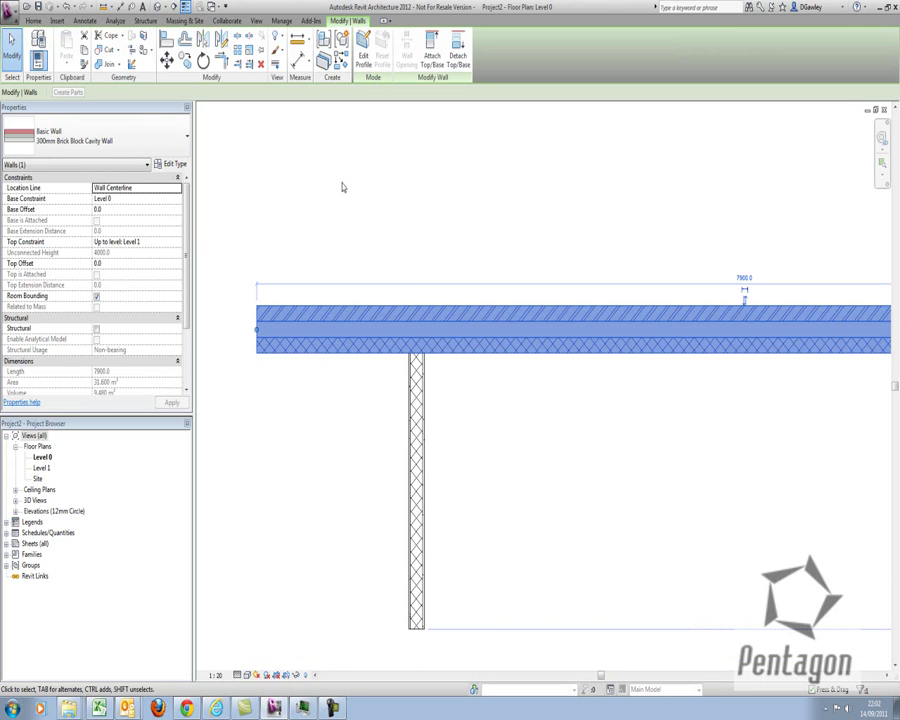
click(170, 163)
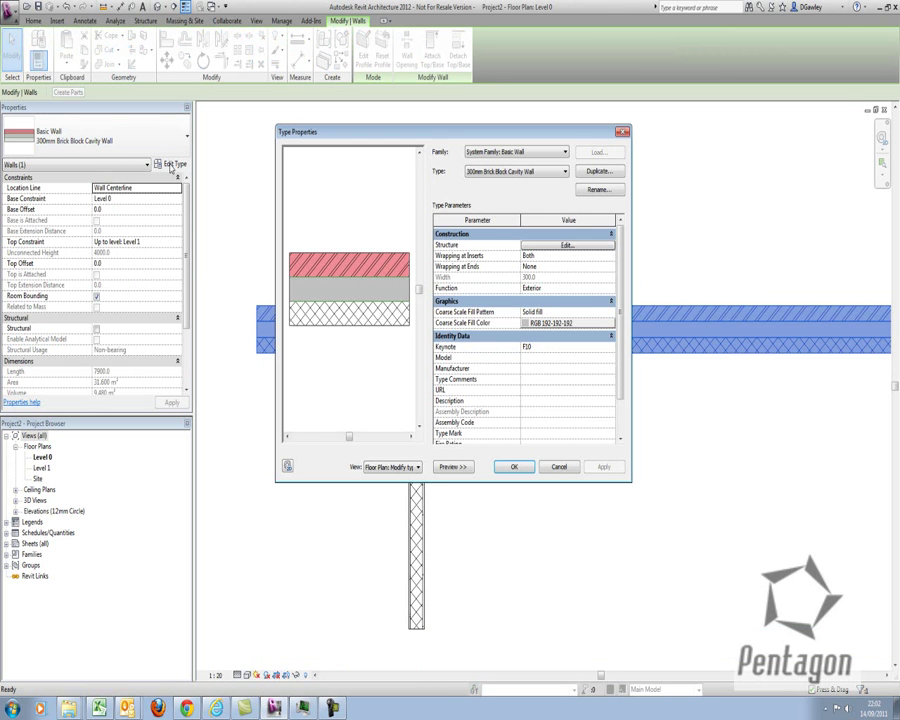
click(531, 245)
click(467, 235)
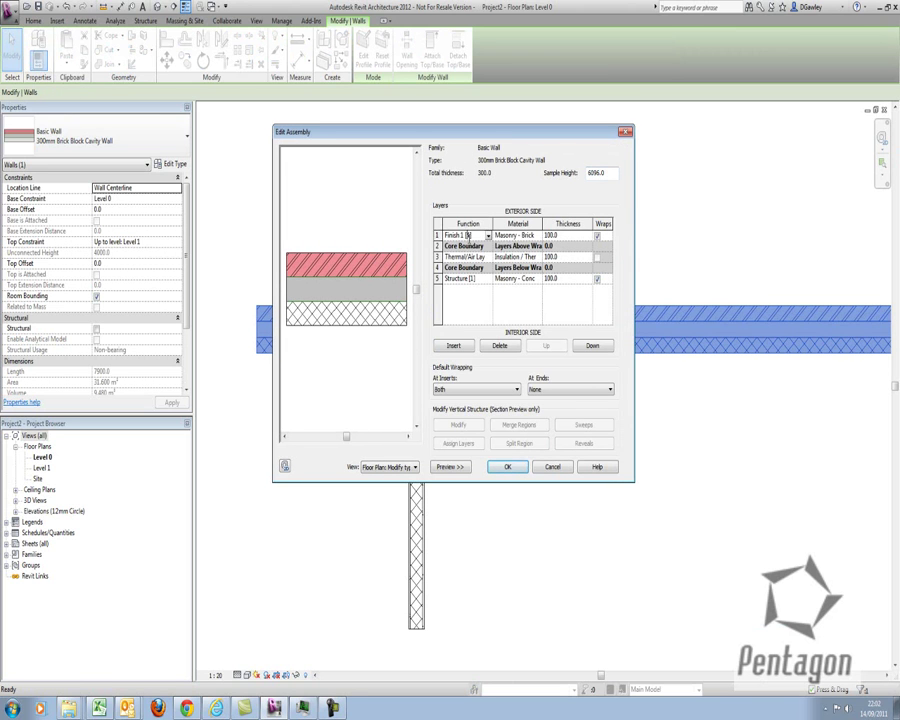
click(476, 234)
key(Delete)
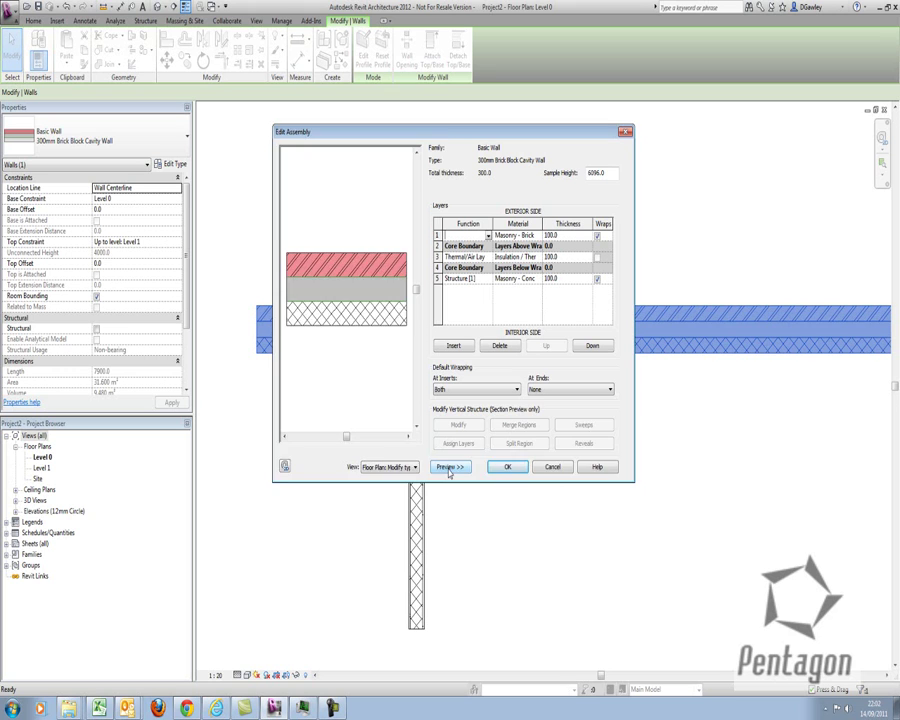
Switch the wall structure preview to the Section: Modify type view and accept the type changes.
click(449, 470)
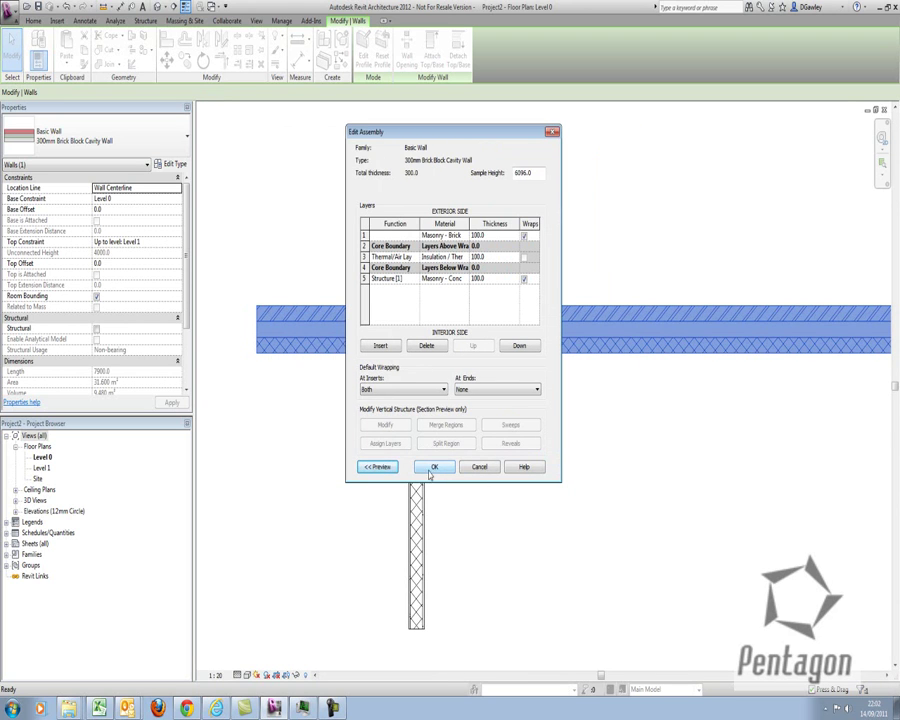
click(377, 468)
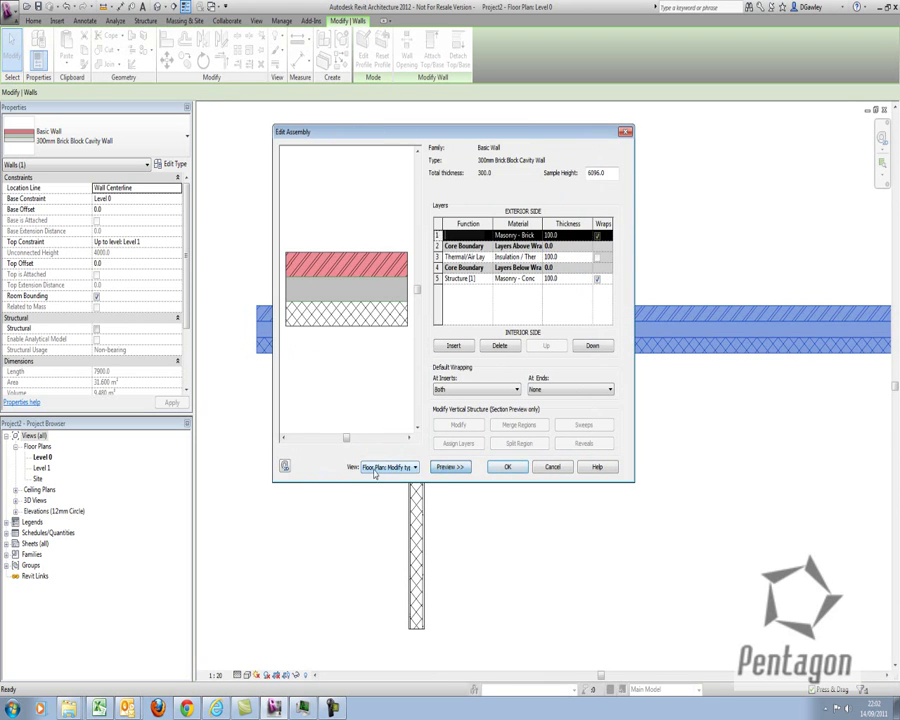
click(378, 468)
click(385, 488)
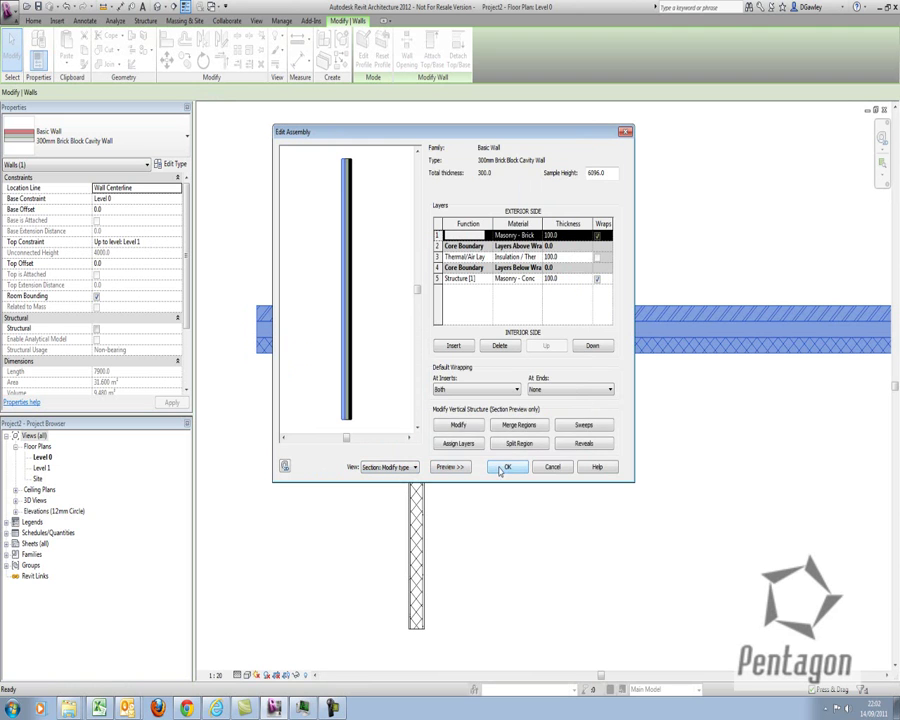
click(507, 467)
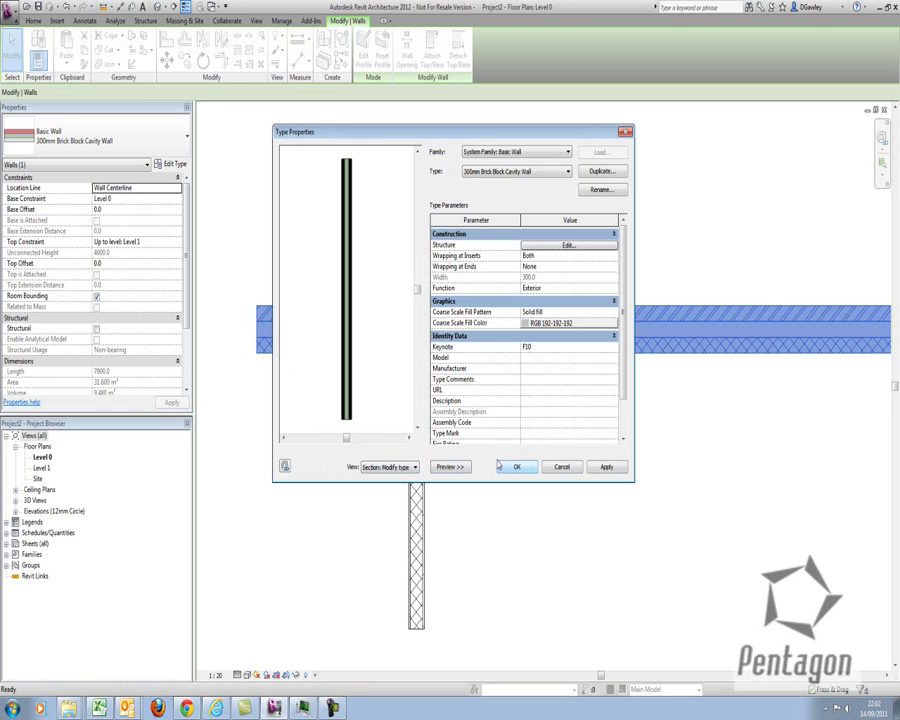
drag(438, 134, 652, 132)
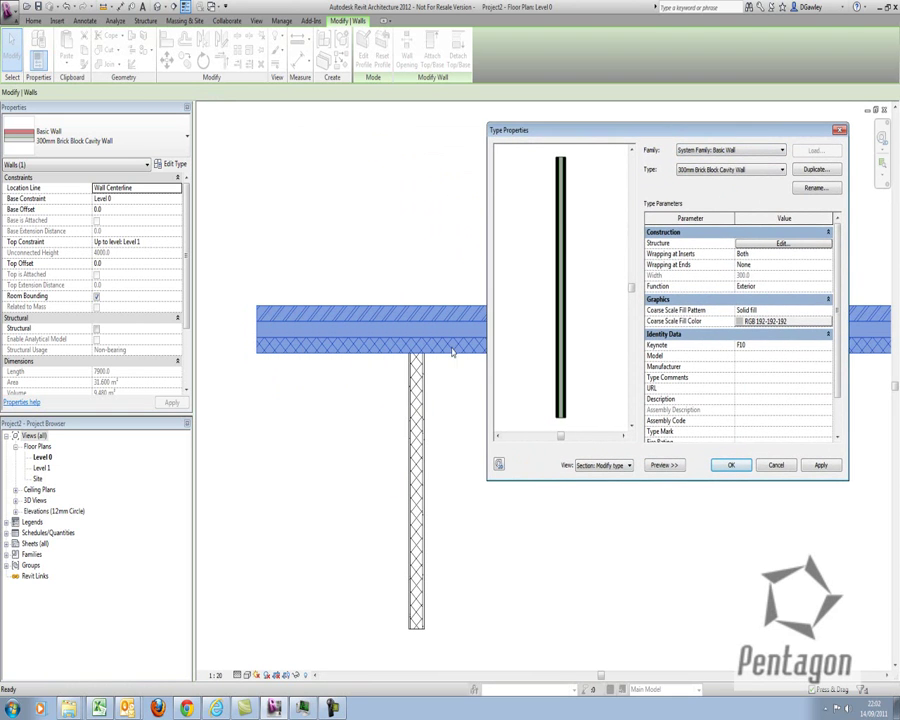
click(731, 465)
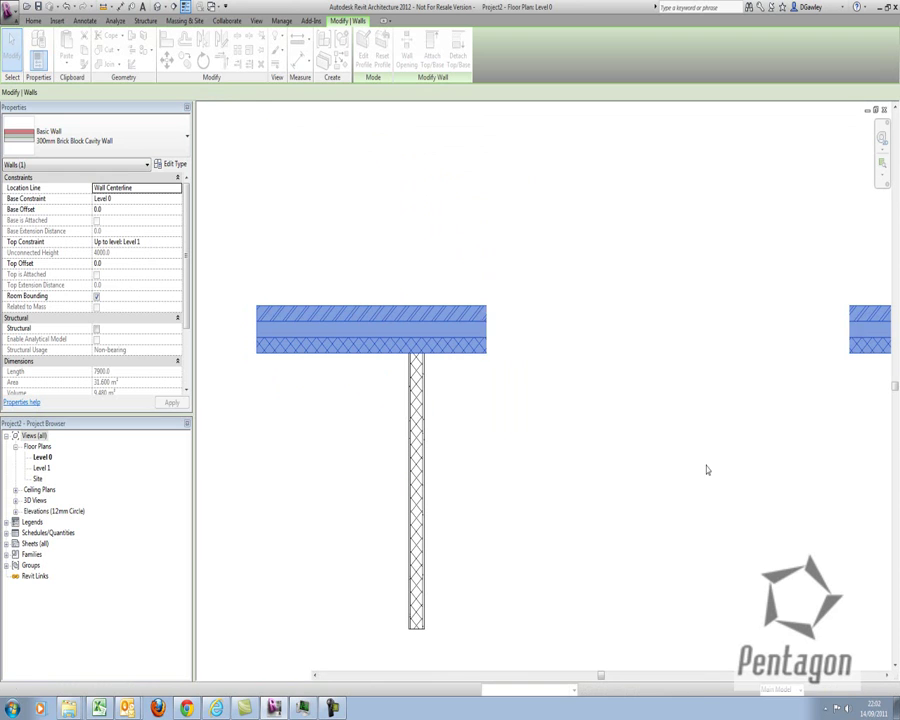
Shorten the block partition to about 1700 mm so its upper end stops short of the cavity wall.
click(557, 471)
click(416, 470)
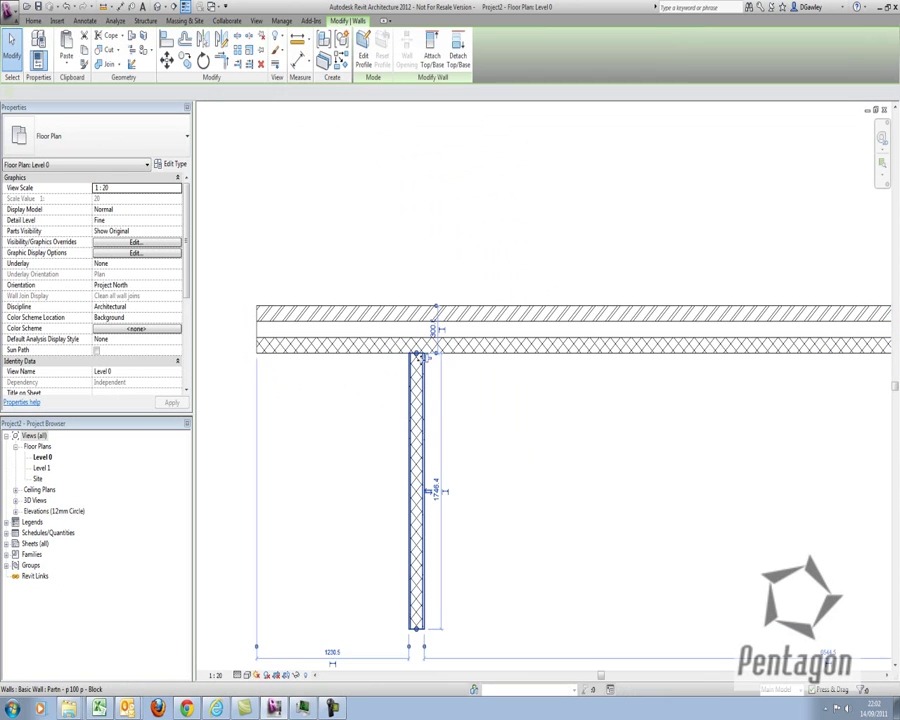
drag(417, 340, 420, 361)
Create a similar block partition beside the first, running perpendicular into the cavity wall from its inner side.
right_click(425, 366)
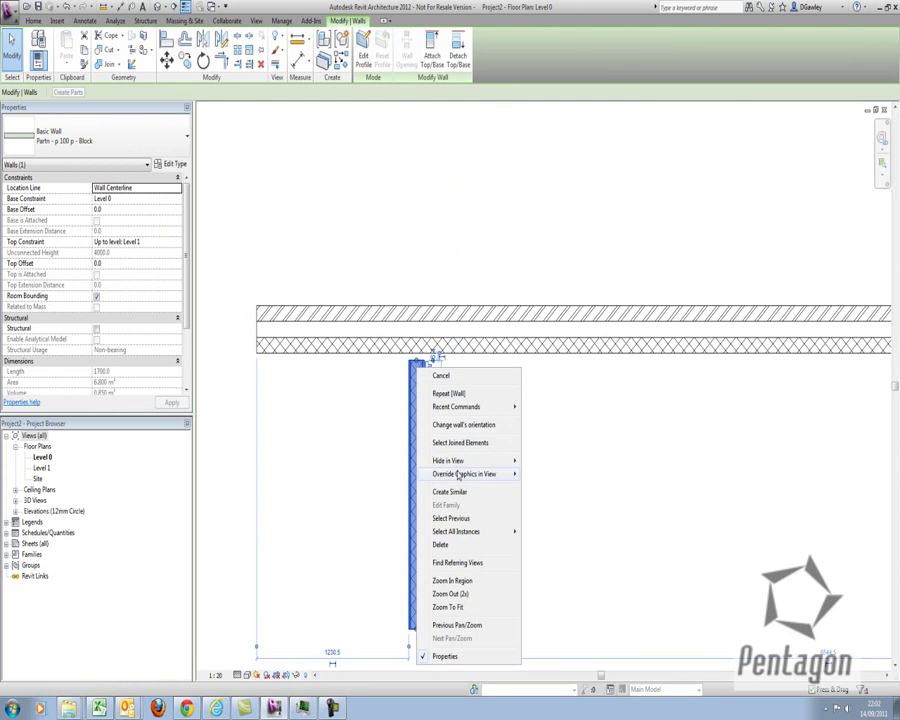
click(455, 491)
click(516, 360)
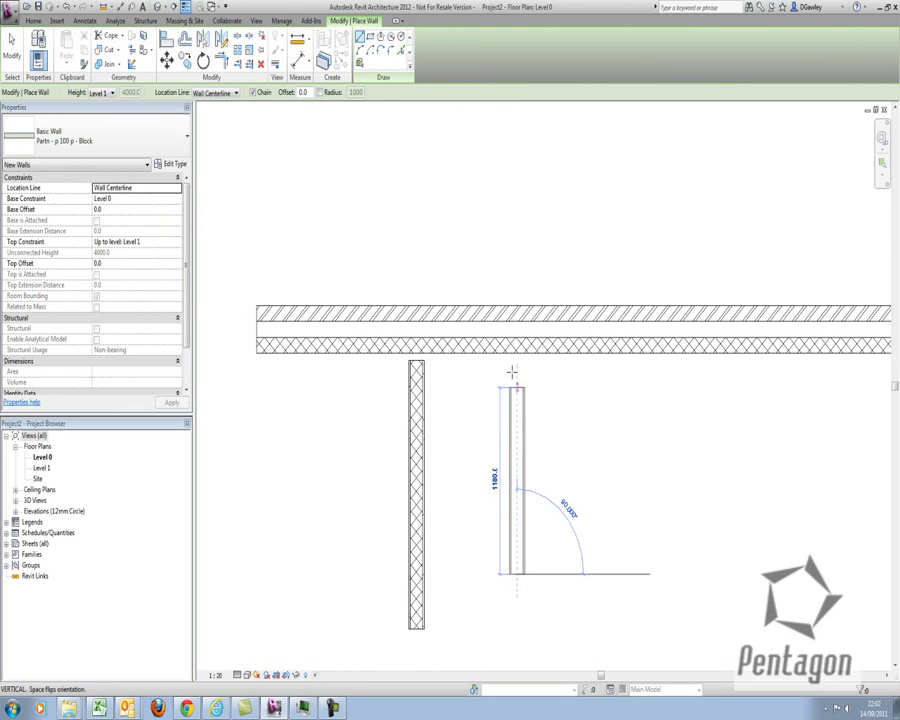
click(516, 357)
right_click(566, 346)
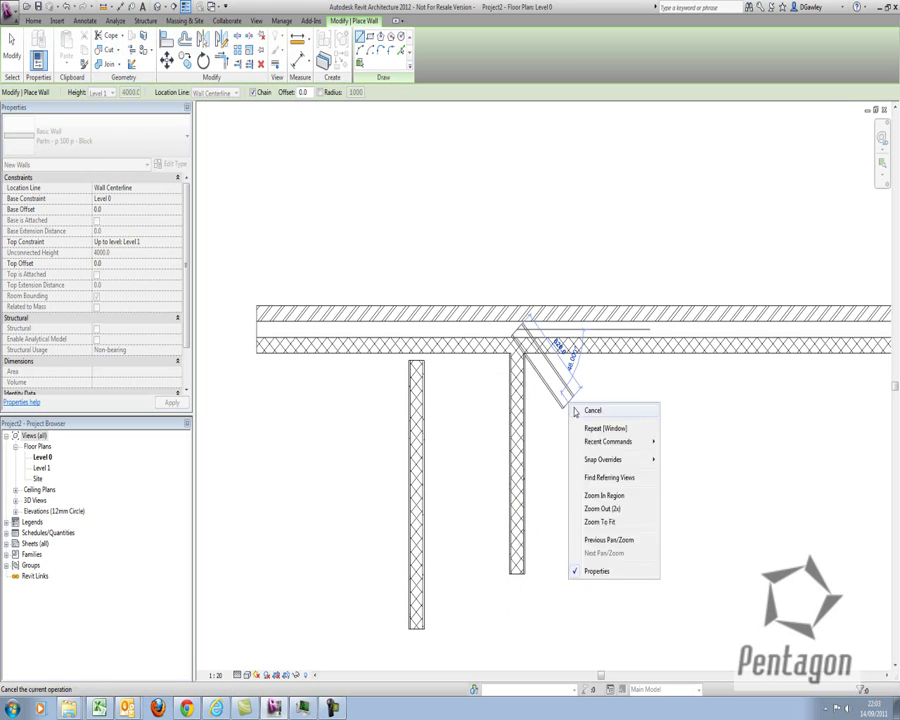
click(585, 353)
Draw another block partition about 920 mm long, running perpendicular from the exterior side to the cavity wall's brick leaf.
click(490, 165)
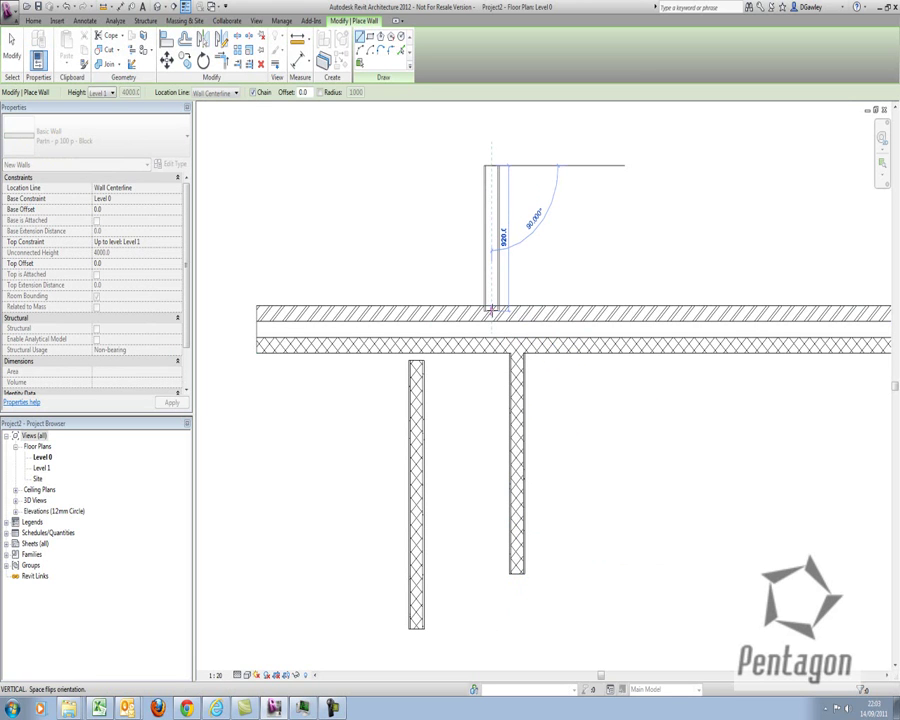
click(491, 307)
right_click(392, 318)
click(422, 325)
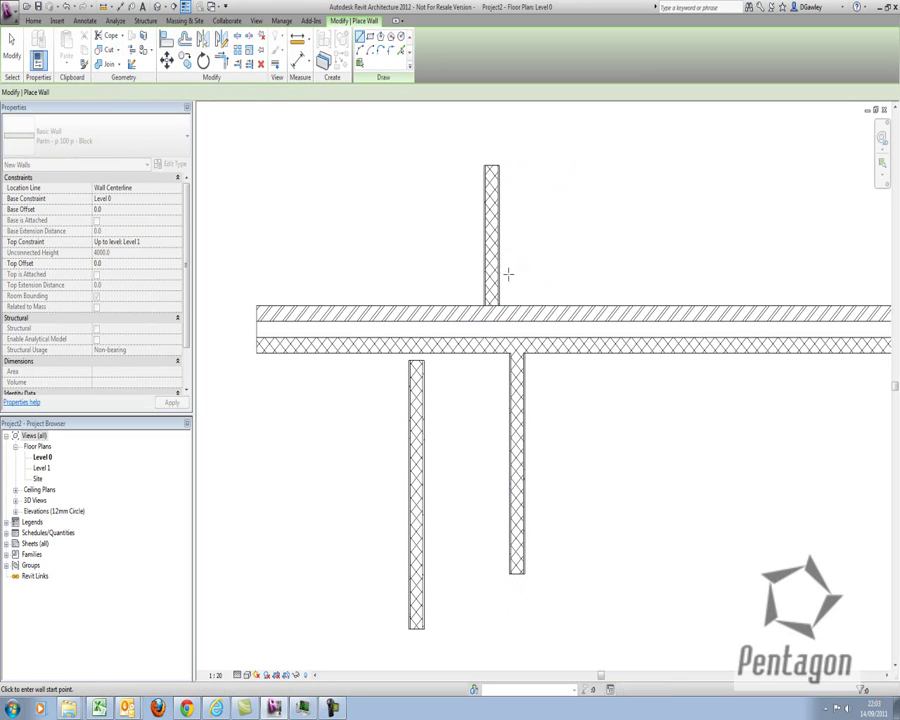
key(Escape)
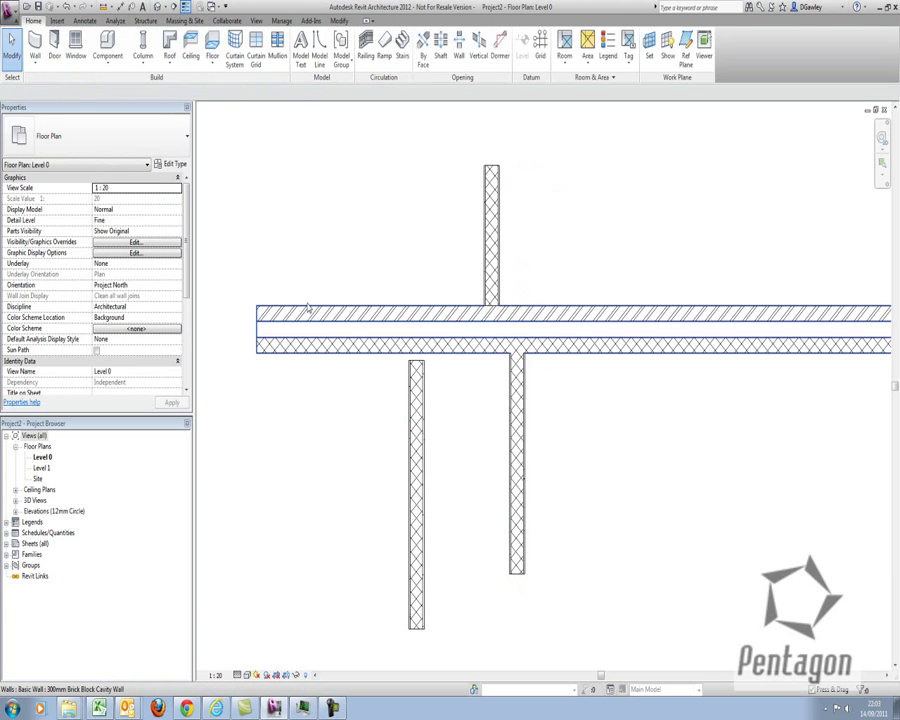
Review the layer functions in the cavity wall type's structure and close it without making changes.
click(305, 308)
click(172, 164)
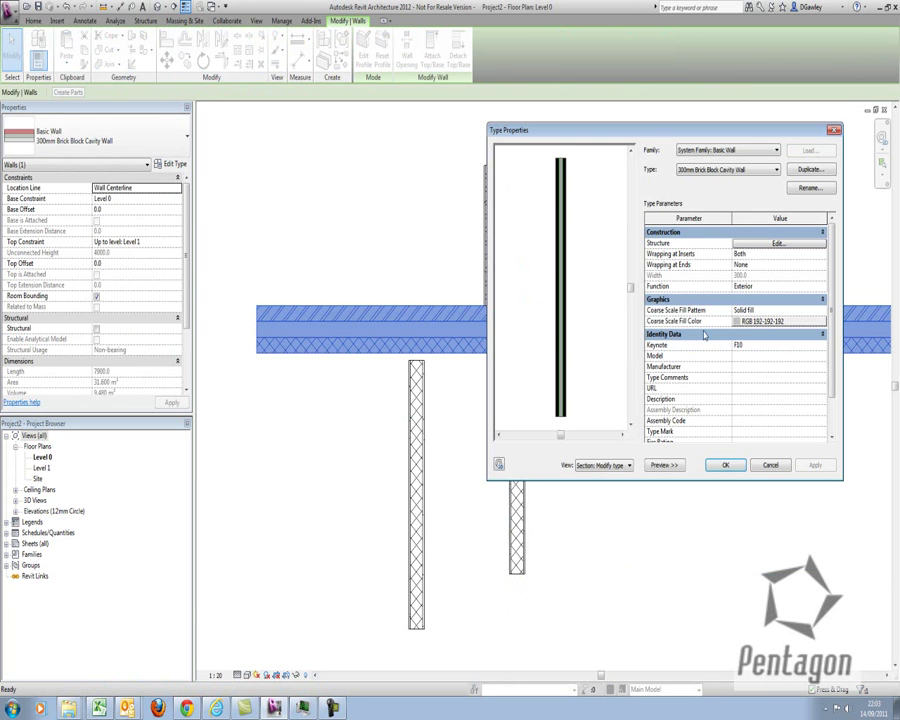
click(757, 245)
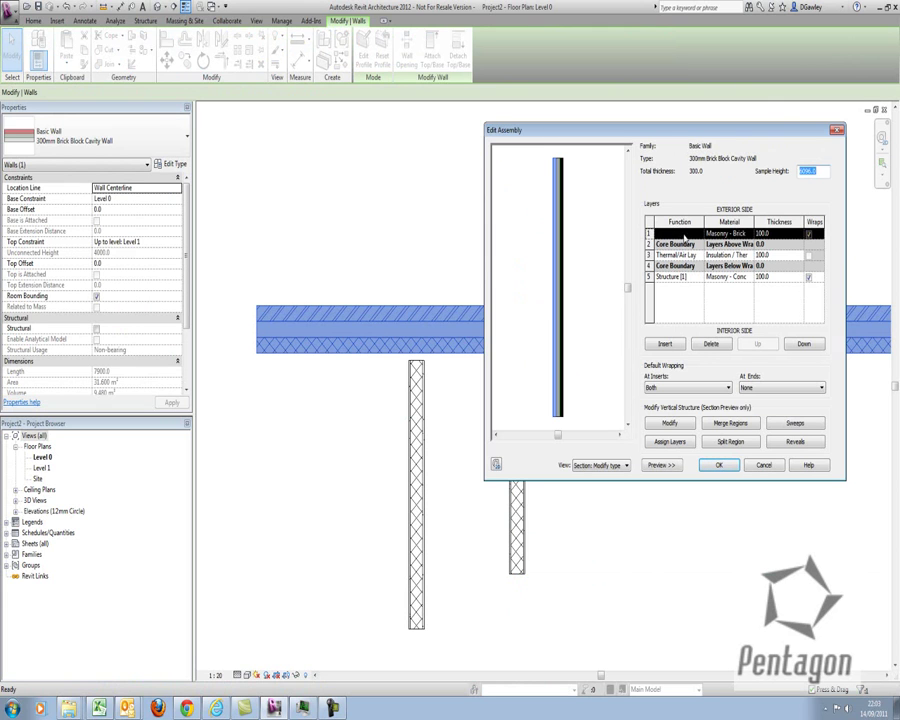
click(759, 465)
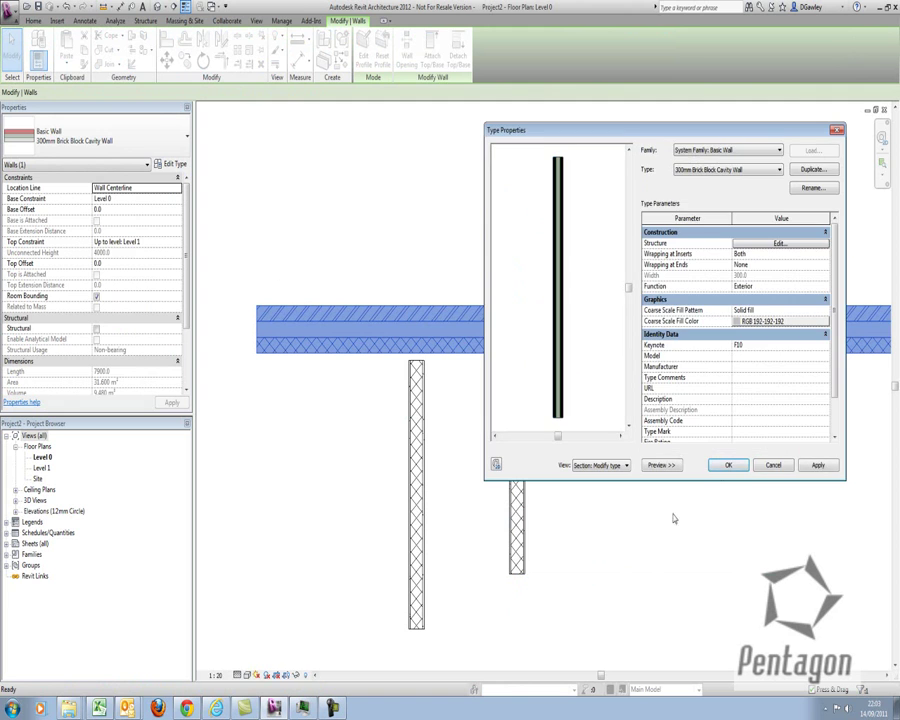
click(757, 464)
Delete the two block partitions on the inner side and the one on the exterior side of the cavity wall.
click(632, 600)
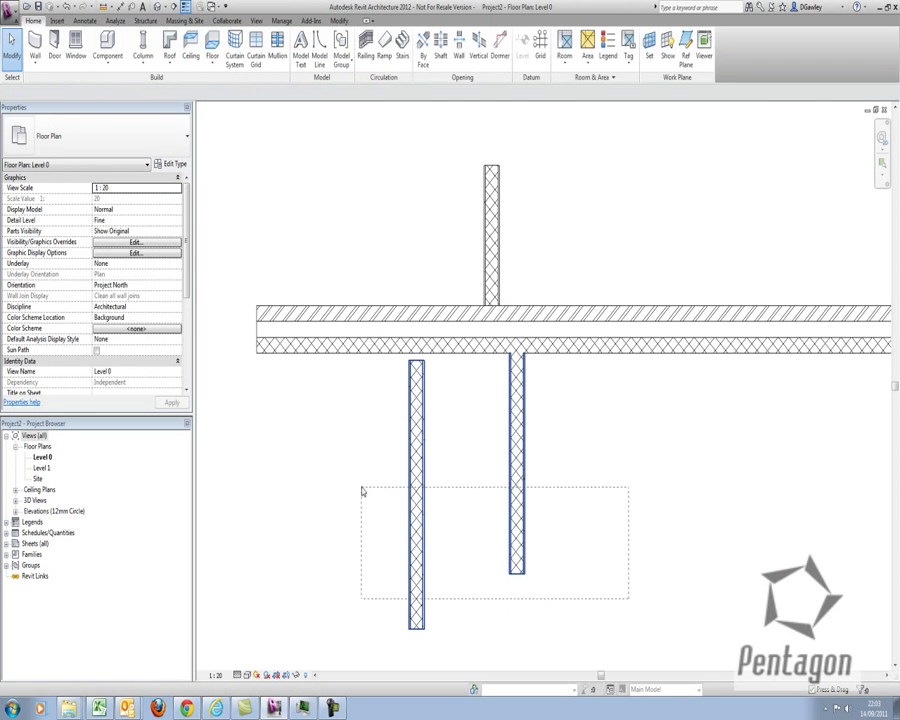
drag(362, 491, 360, 486)
key(Delete)
drag(543, 193, 450, 145)
key(Delete)
Start placing a door, choose to load a family, and open the External Doors folder inside the UK library's Doors folder.
scroll(485, 205, down, 2)
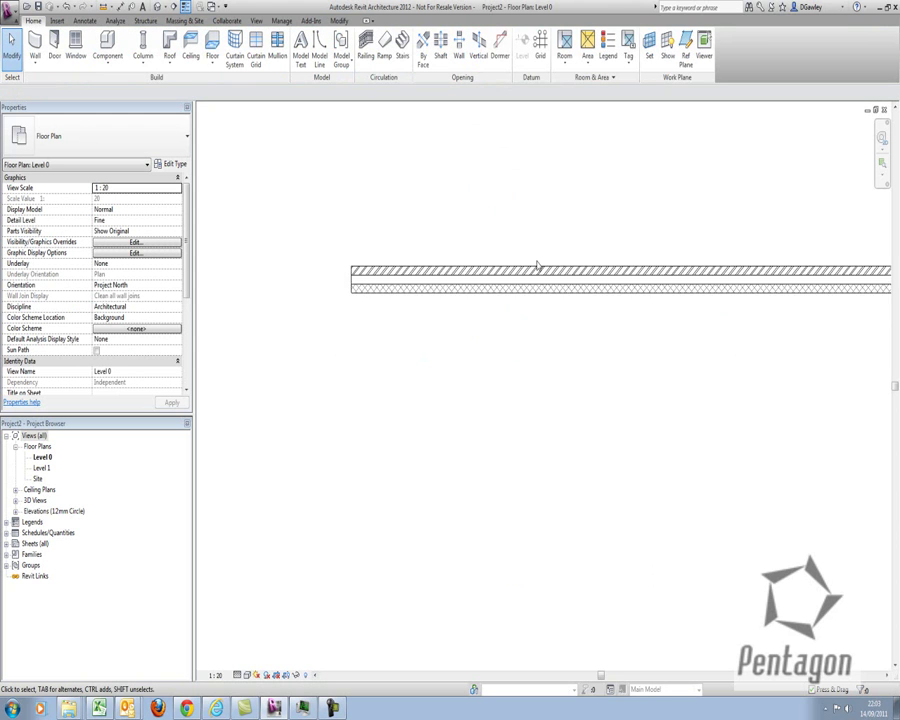
middle_drag(537, 265, 462, 342)
scroll(500, 350, up, 1)
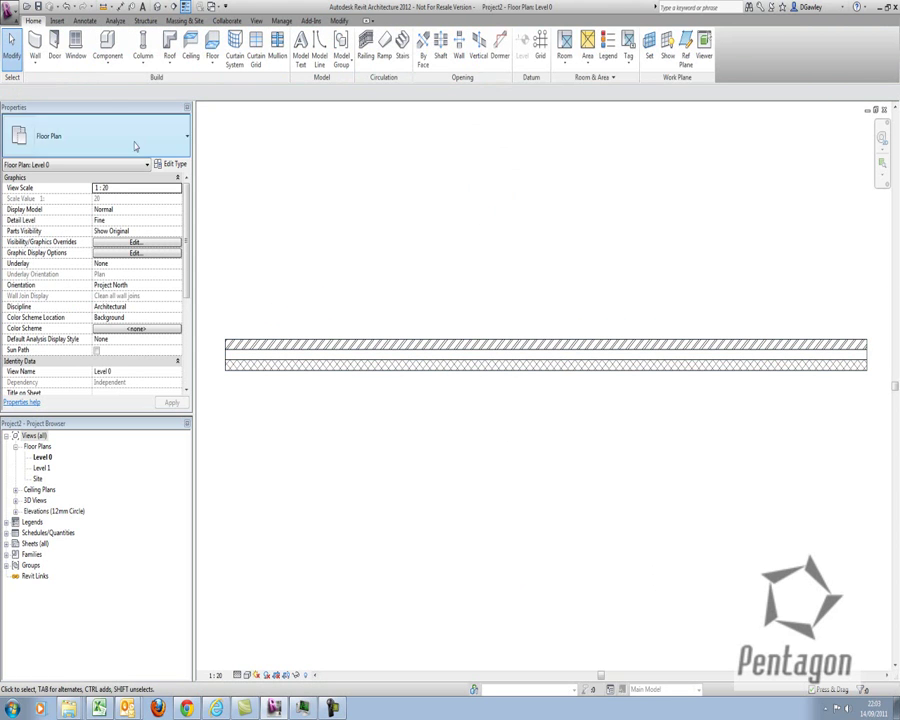
click(56, 57)
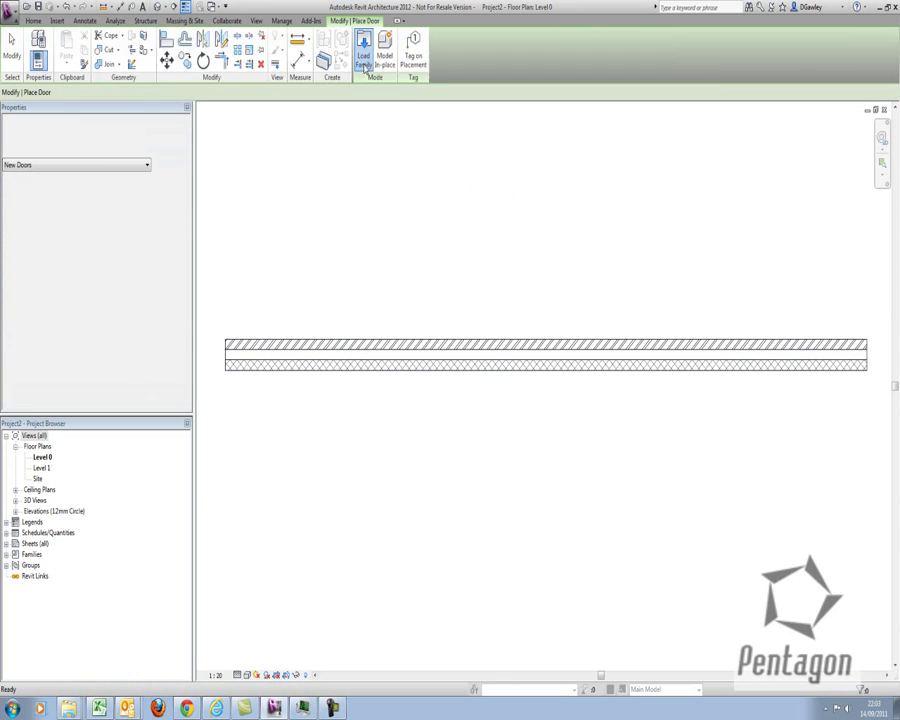
click(363, 60)
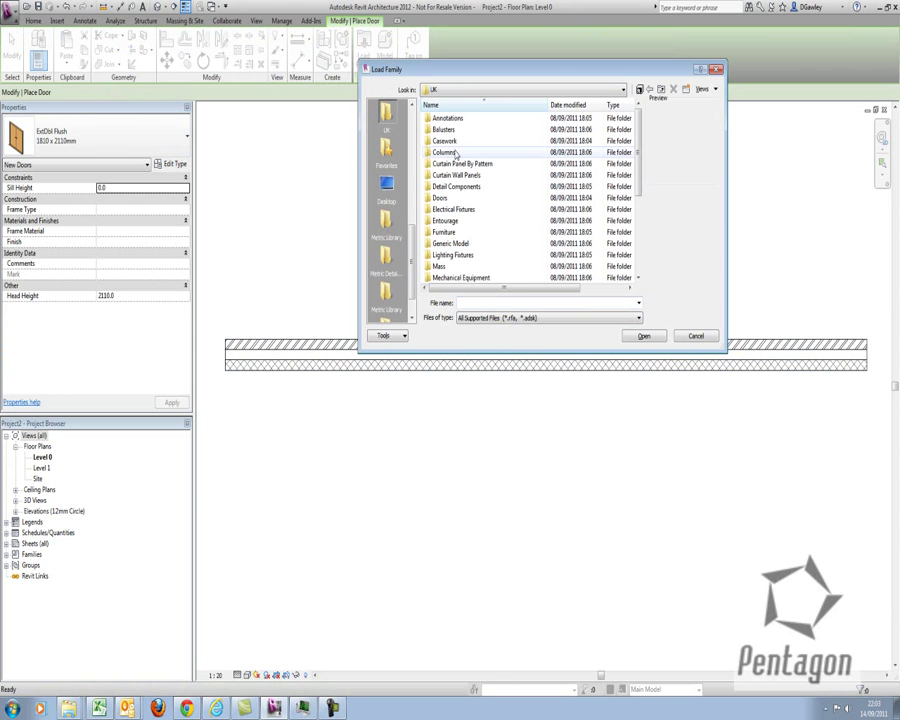
double_click(438, 198)
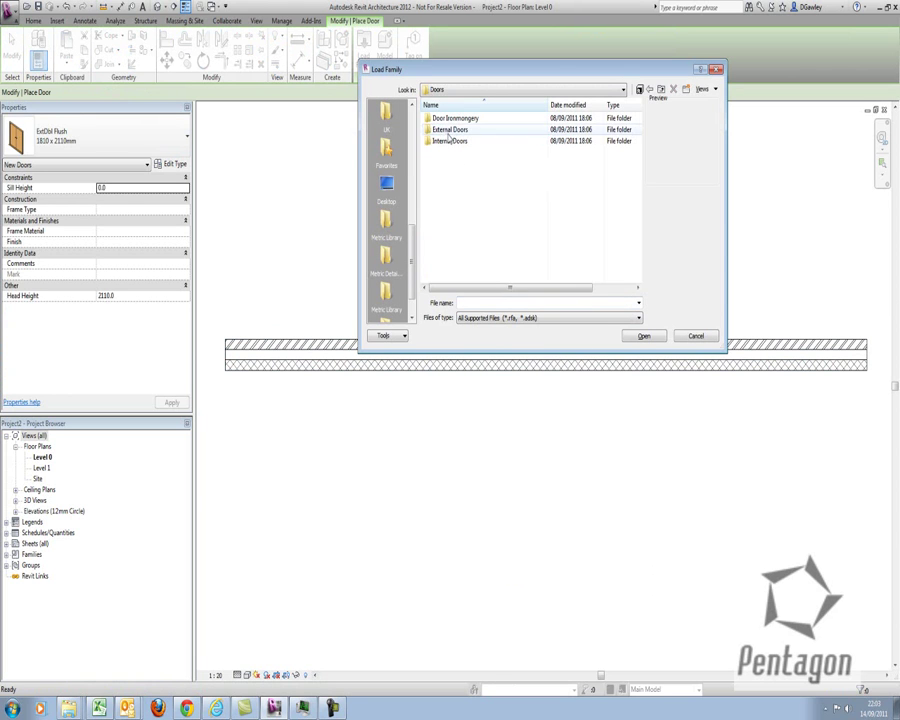
double_click(449, 131)
Browse the external door families and load the single door ExtSgl (2) into the project.
click(447, 152)
click(449, 164)
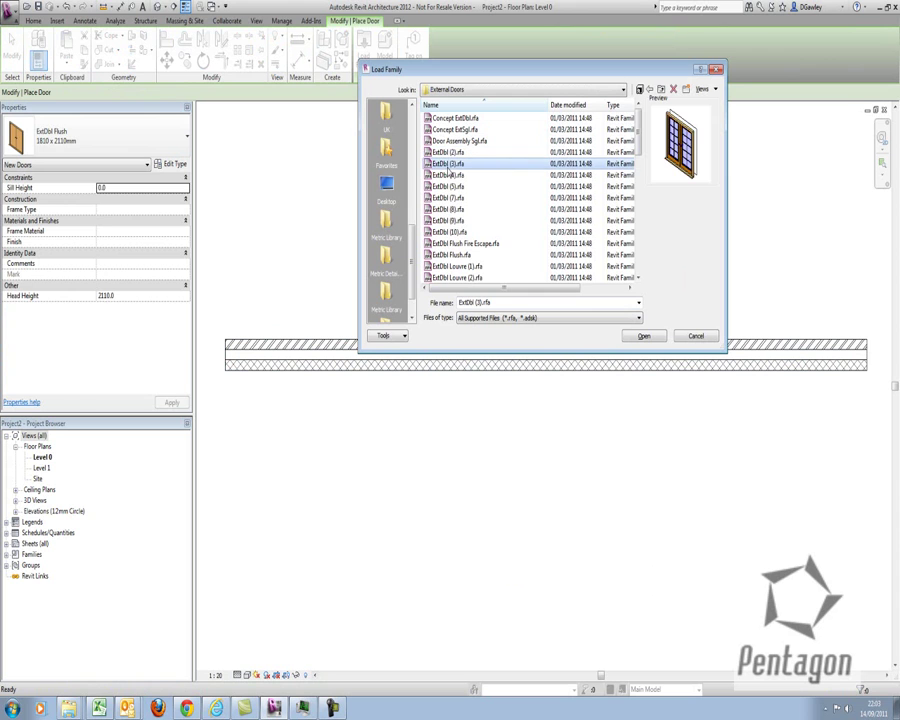
key(Down)
key(Down)
key(Down)
key(Down)
key(Down)
key(Down)
key(Down)
key(Down)
key(Down)
key(Down)
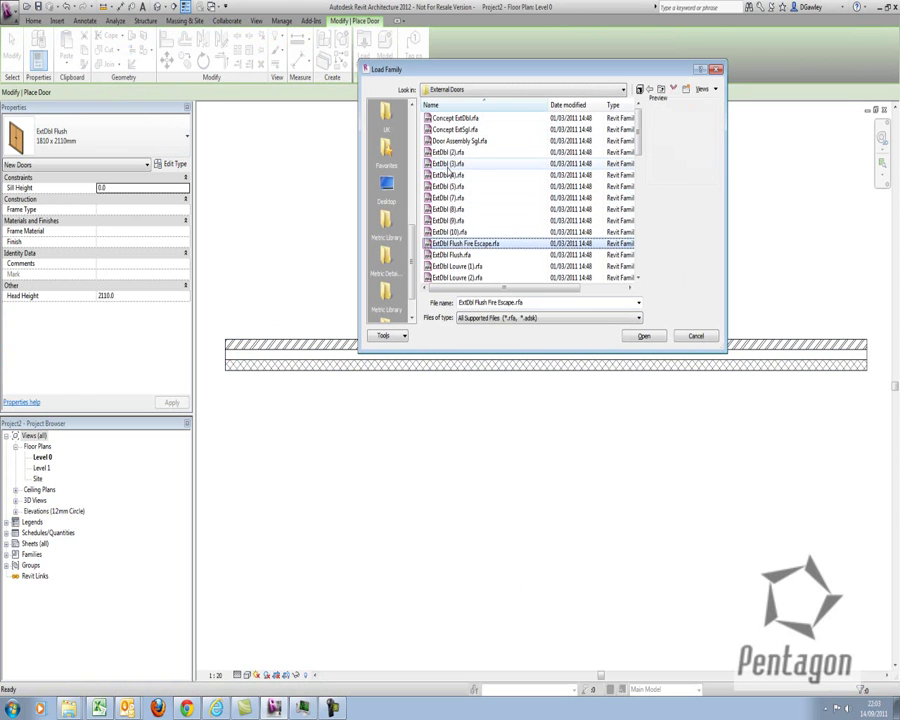
key(Down)
key(Down)
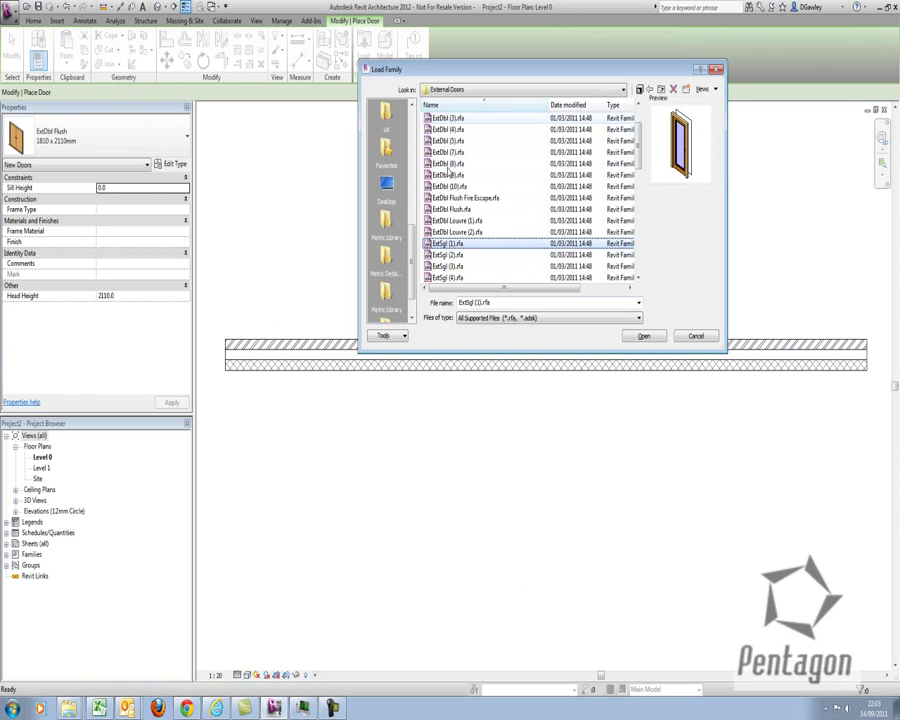
click(646, 334)
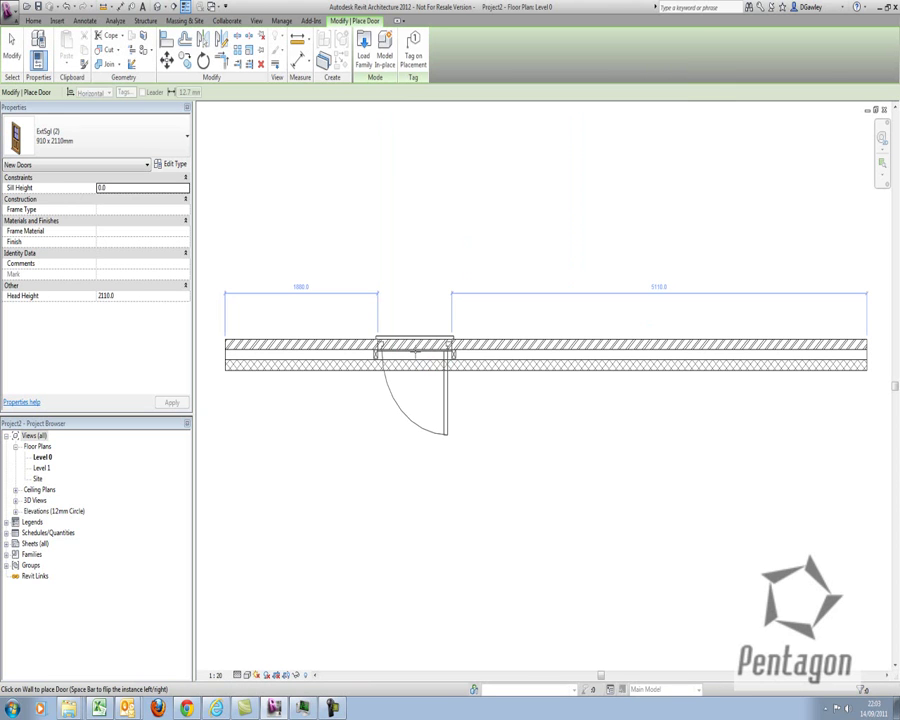
Place the 910 x 2110mm ExtSgl (2) door in the cavity wall about 1880 mm from its near end, swinging towards the inner side.
right_click(390, 302)
click(409, 309)
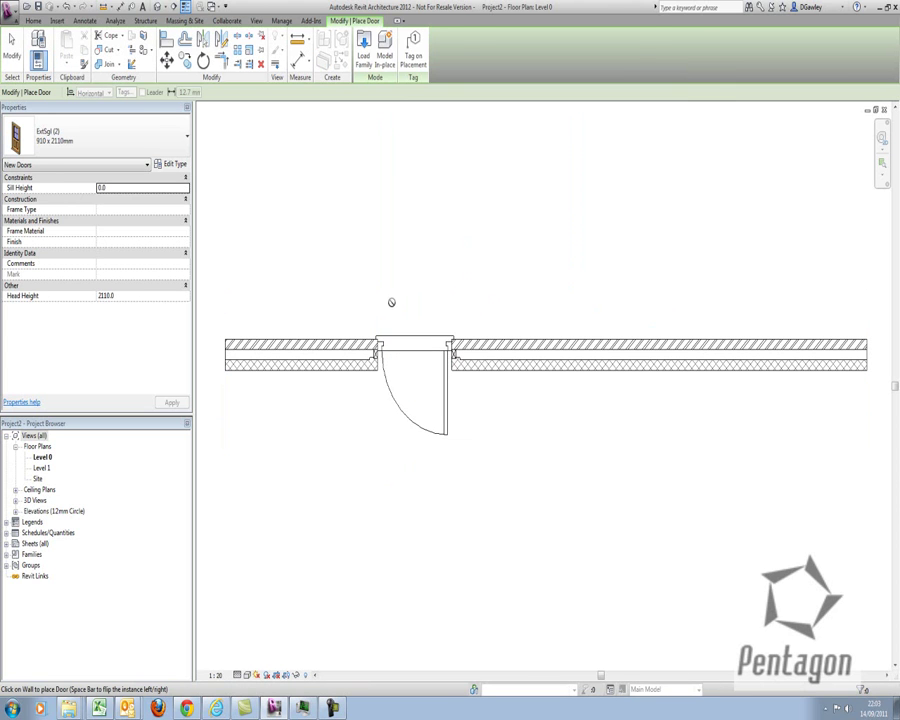
scroll(456, 352, up, 2)
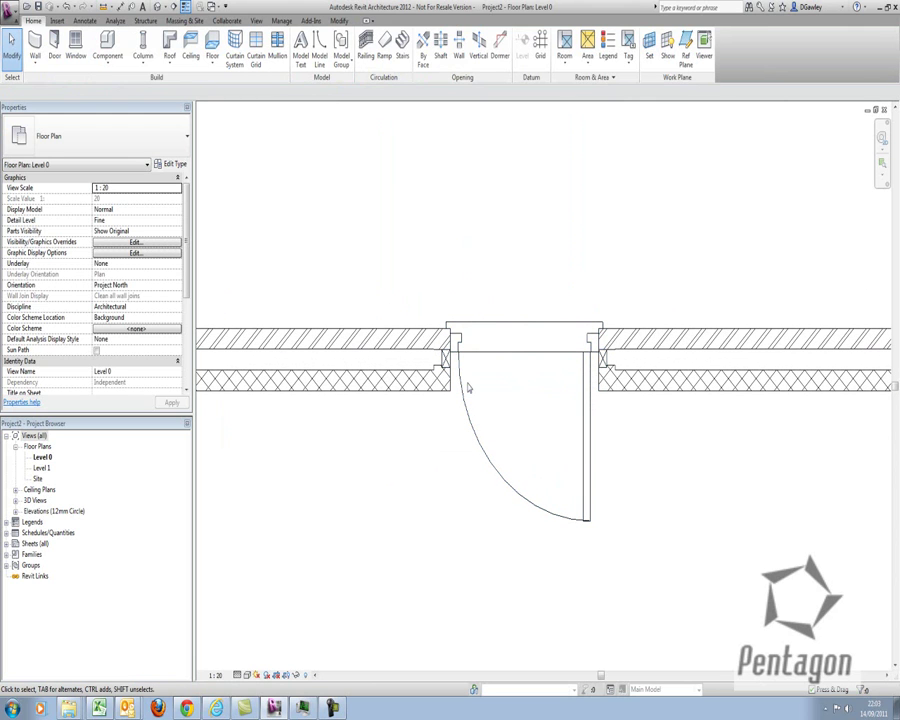
Open the placed door's family for editing and display its Ref. Level floor plan.
click(452, 326)
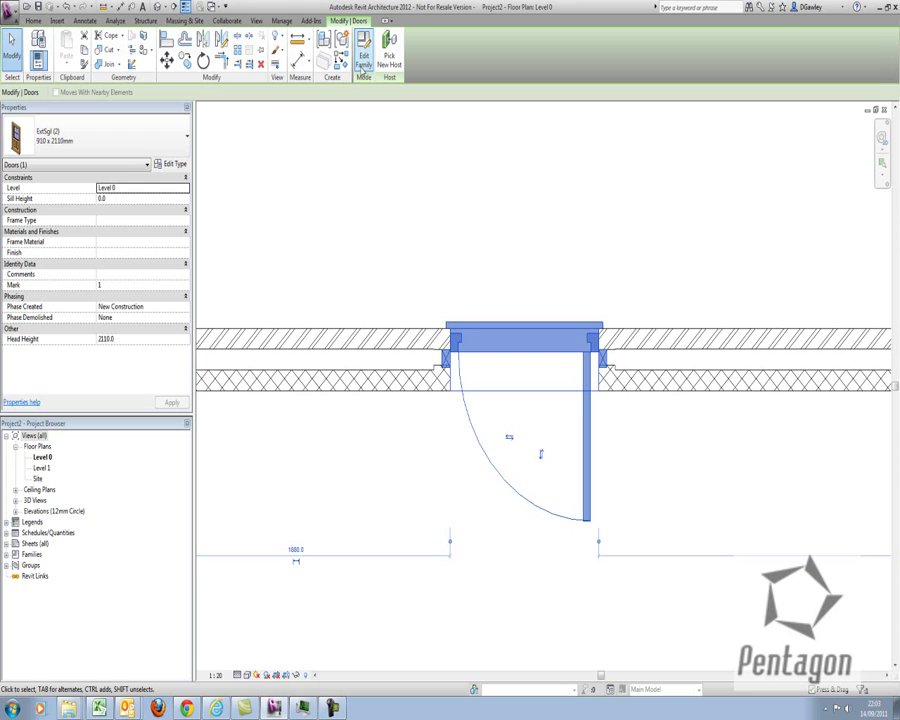
click(363, 62)
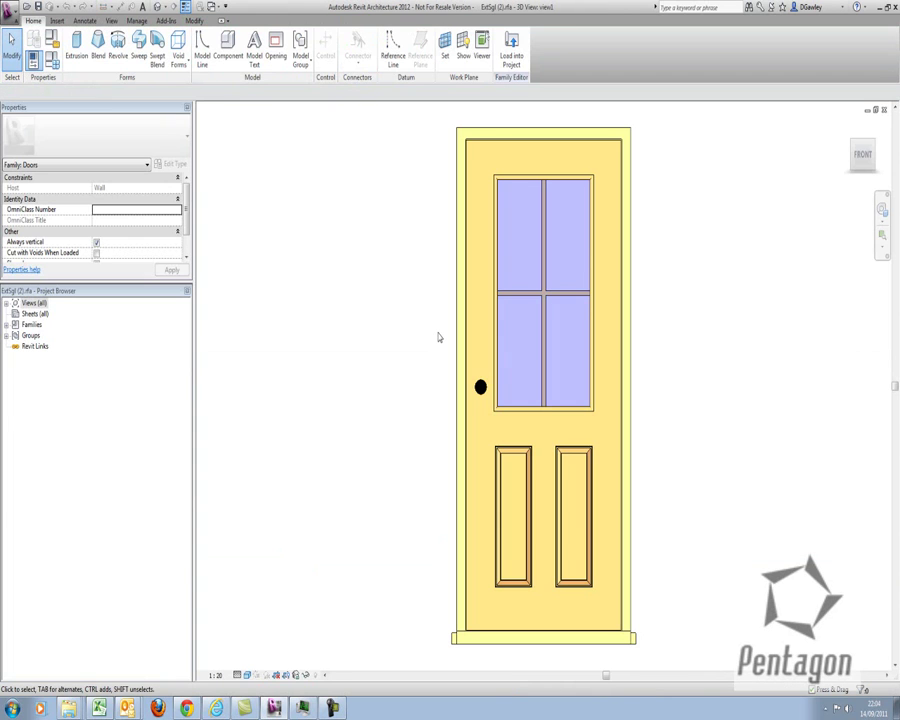
click(6, 303)
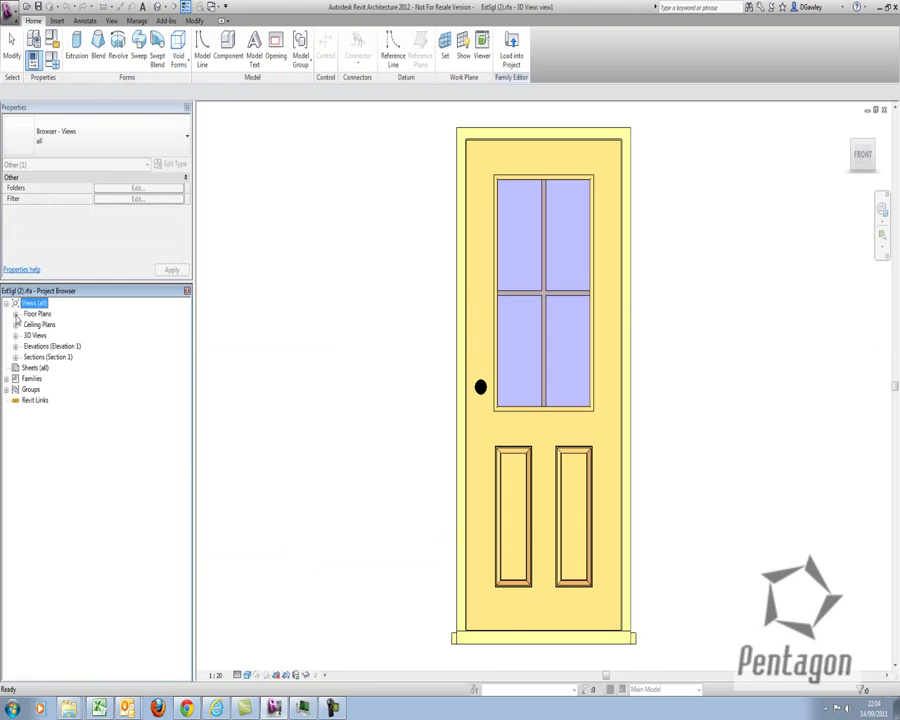
click(15, 314)
click(44, 325)
double_click(44, 325)
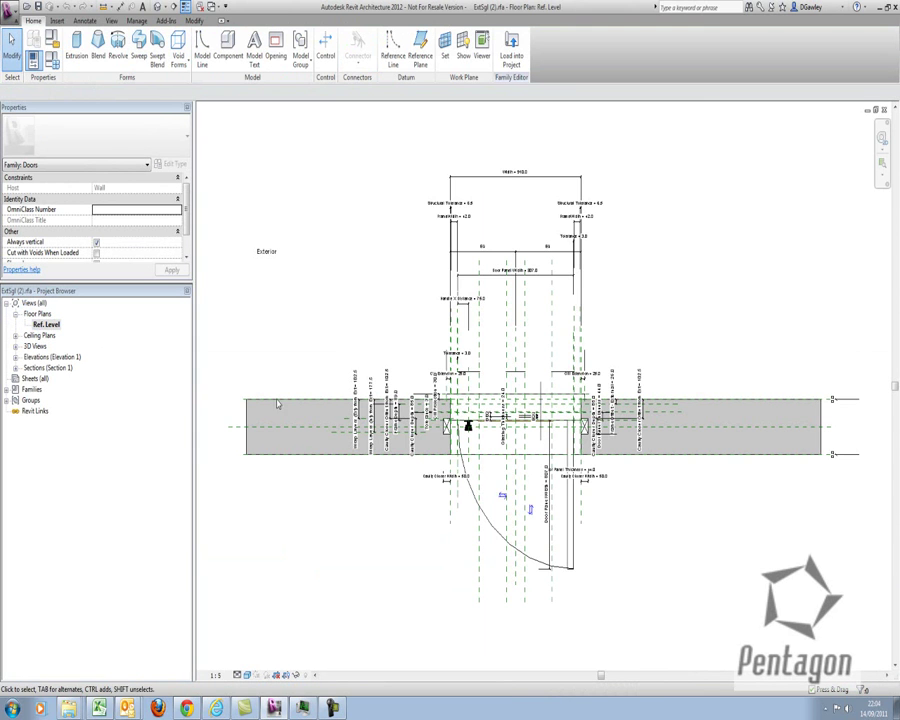
Delete the outline, diagonal lines and white fill of the cavity closer at the jamb on the door handle side.
scroll(430, 418, up, 5)
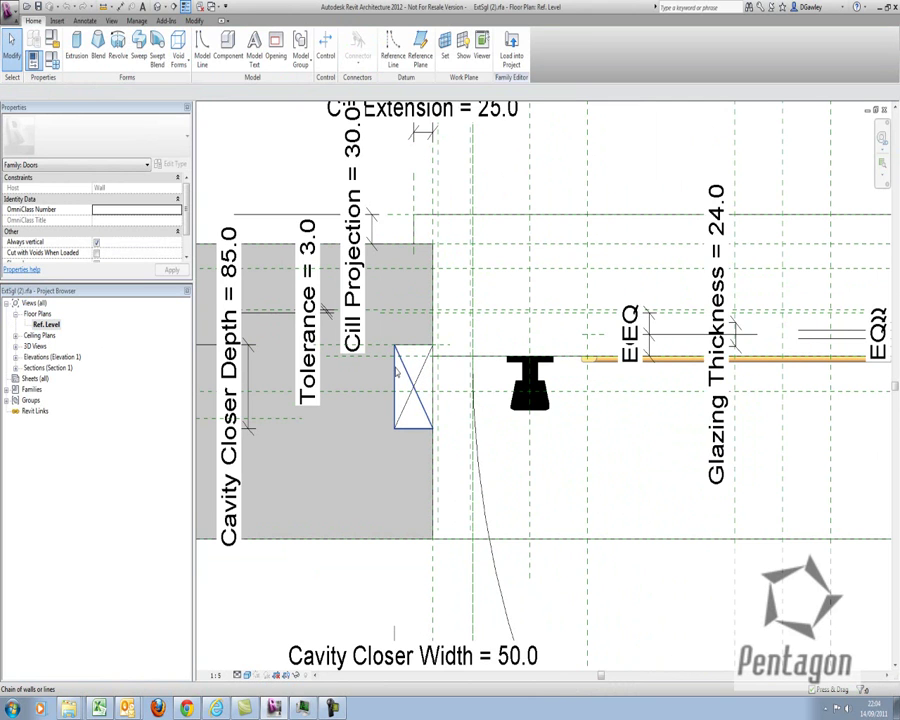
click(396, 372)
key(Delete)
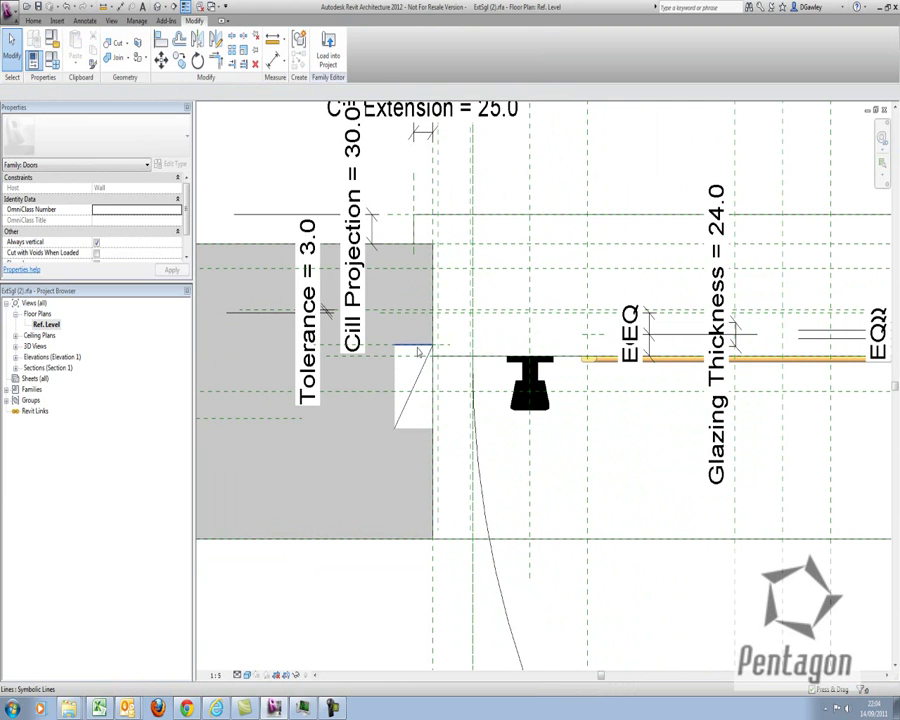
click(420, 385)
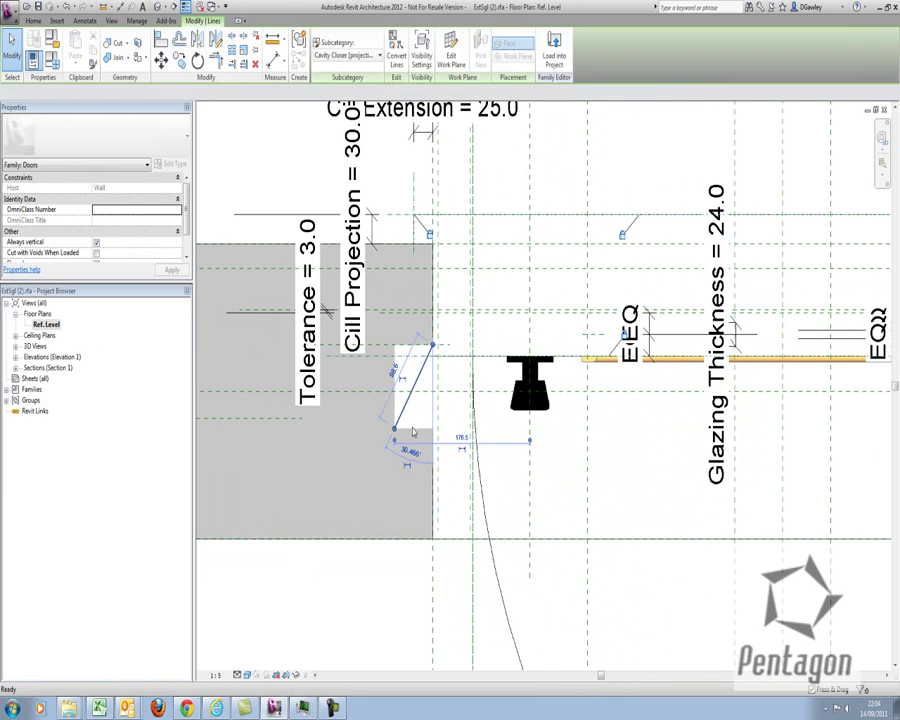
key(Delete)
click(420, 395)
key(Delete)
Delete the outline, diagonal lines and white fill of the cavity closer at the opposite, hinge-side jamb.
scroll(420, 403, down, 3)
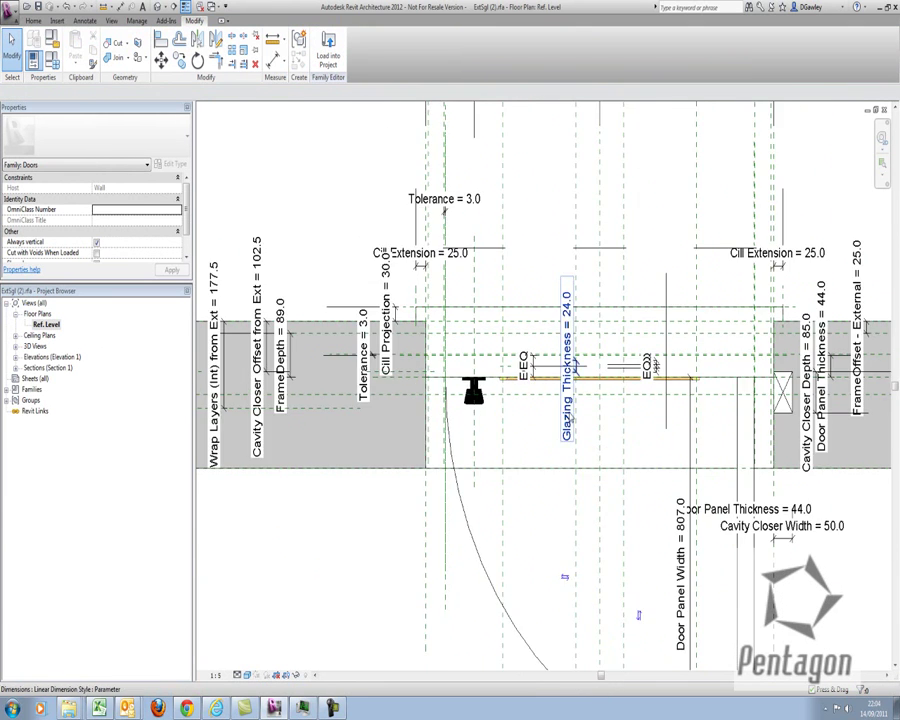
middle_drag(660, 390, 450, 390)
scroll(557, 375, up, 3)
click(557, 375)
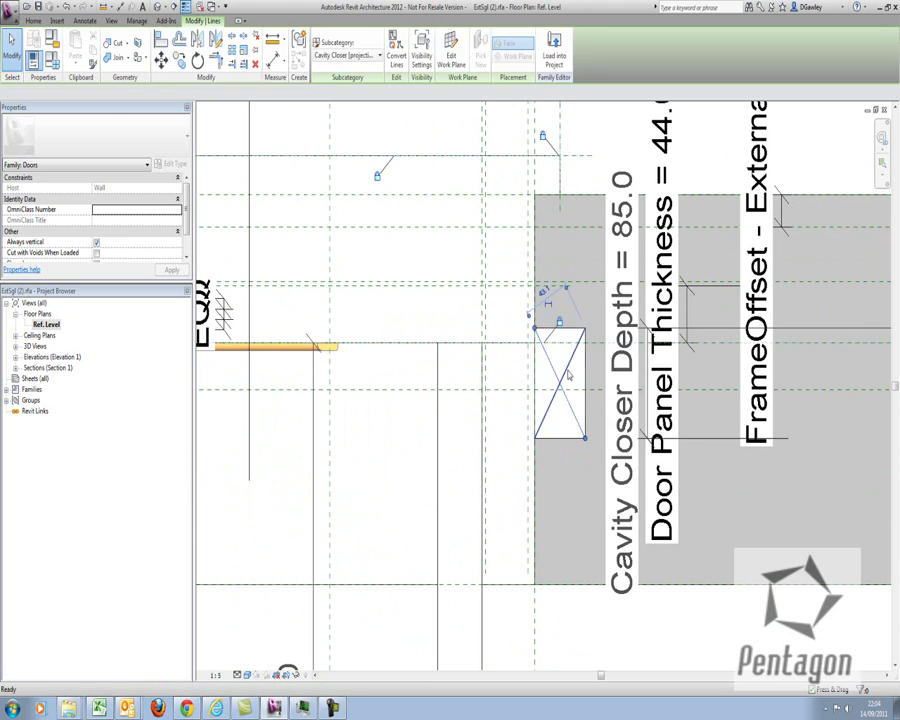
key(Delete)
click(562, 378)
key(Delete)
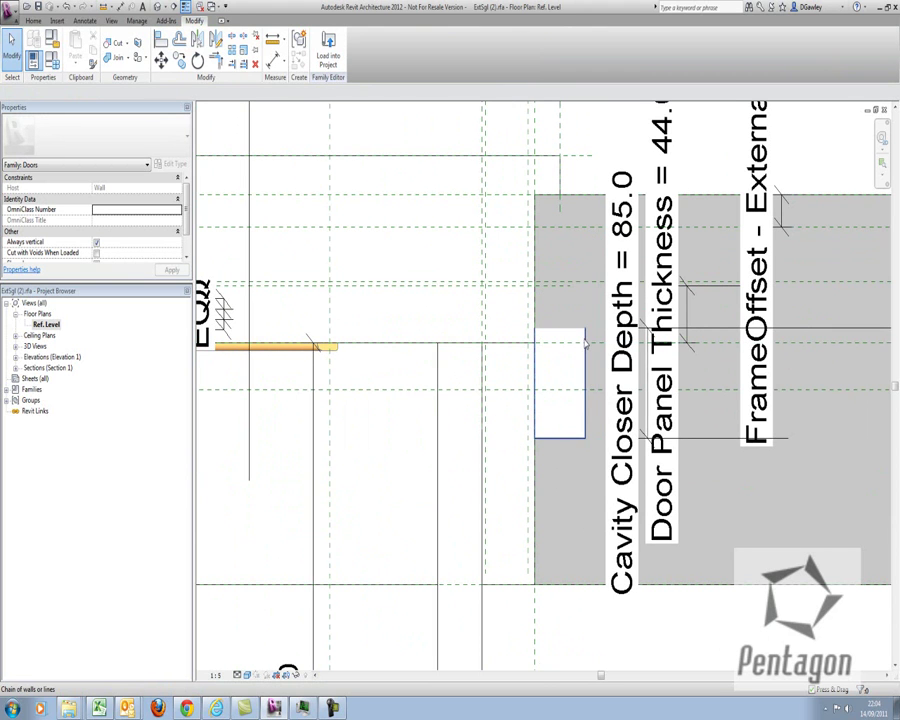
click(572, 344)
key(Delete)
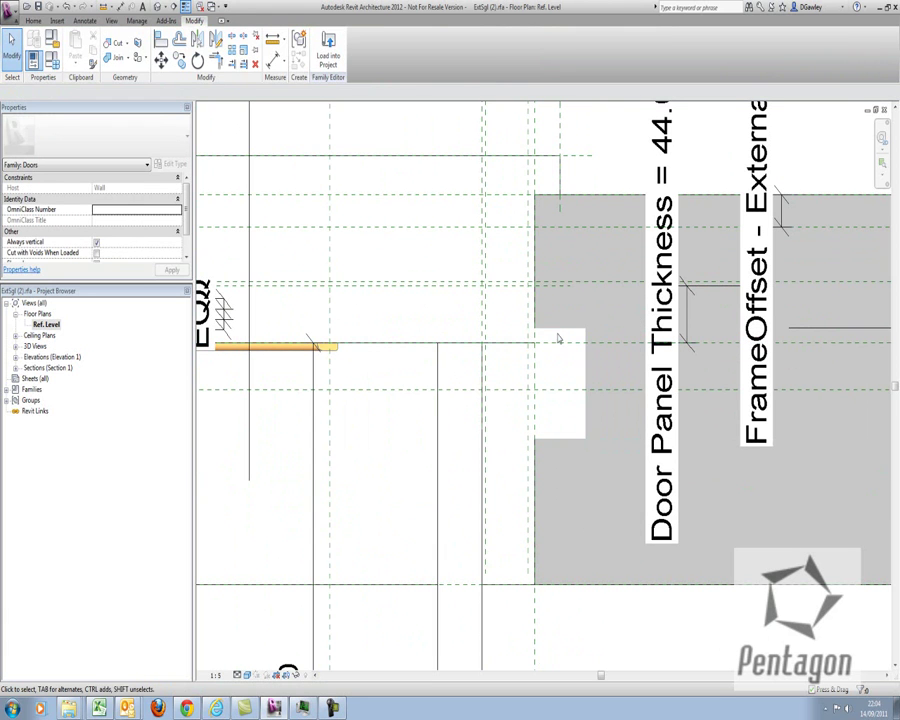
click(543, 352)
key(Delete)
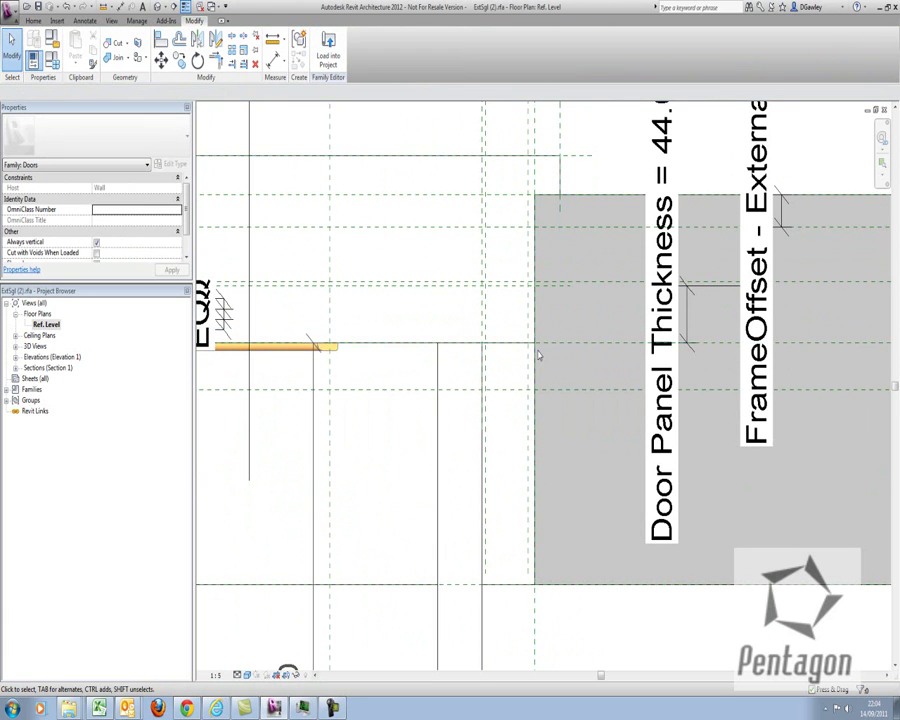
Load the edited door family back into the project, overwriting the existing version.
scroll(491, 373, down, 6)
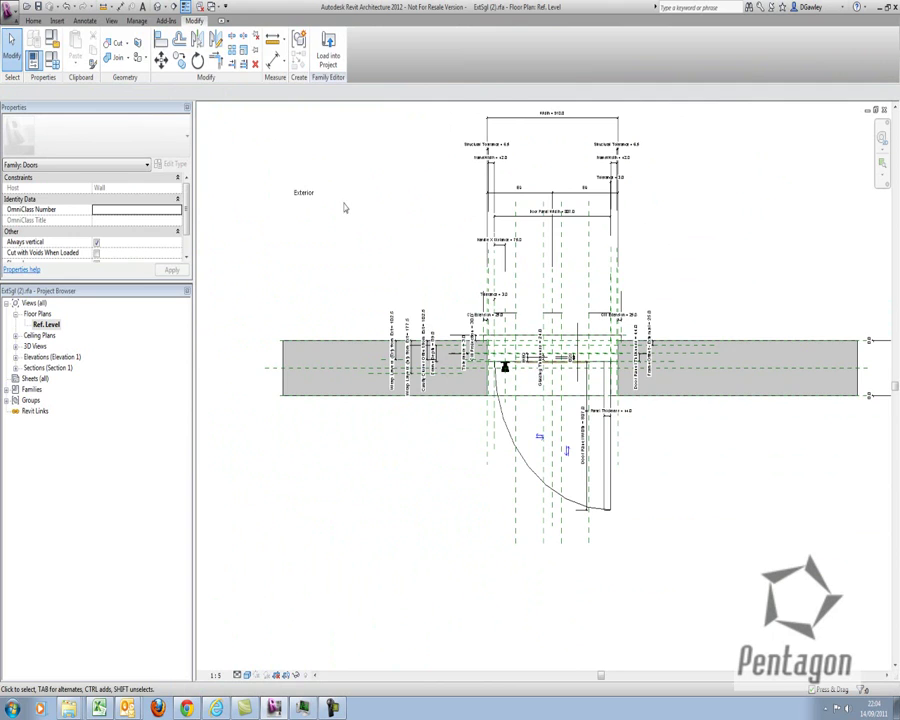
click(329, 50)
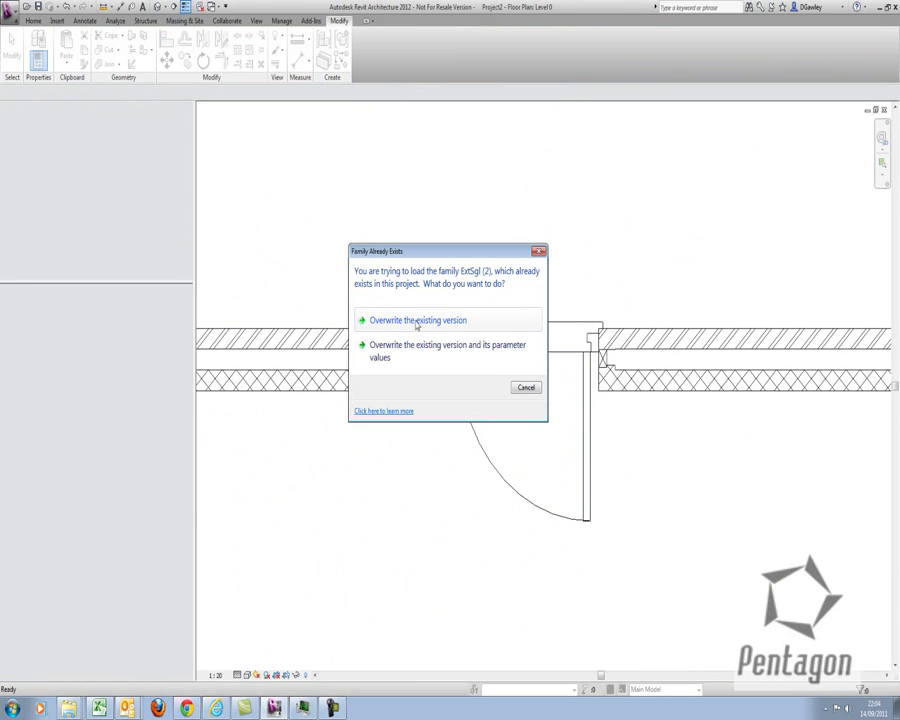
drag(438, 259, 325, 245)
click(295, 342)
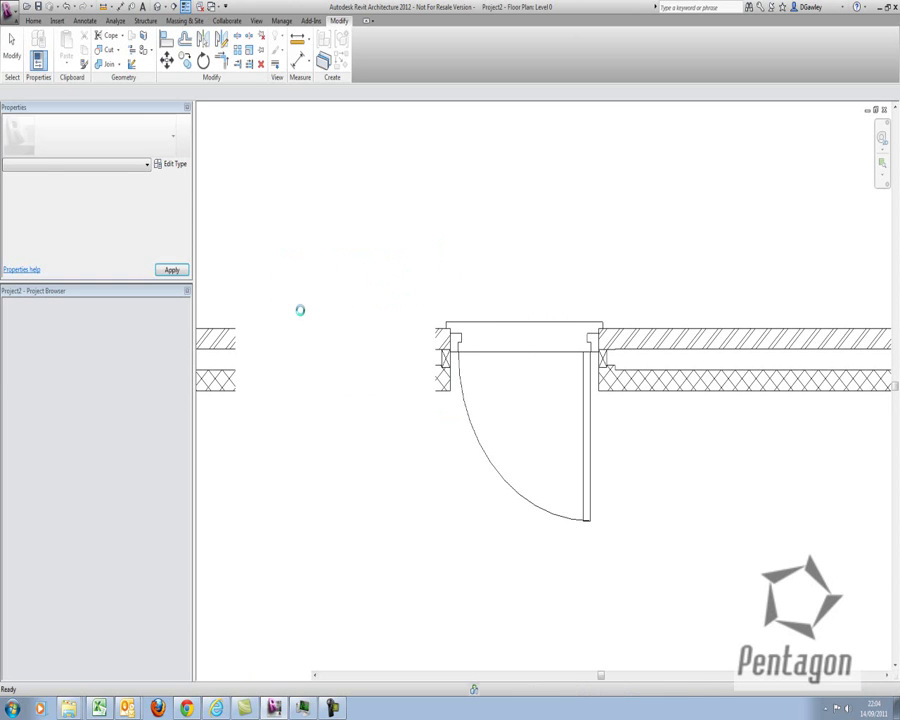
Set the door type's Wrap Layers (Int) from Ext and Wrap Layers (Ext) from Ext both to 100 and apply the changes.
scroll(446, 370, up, 3)
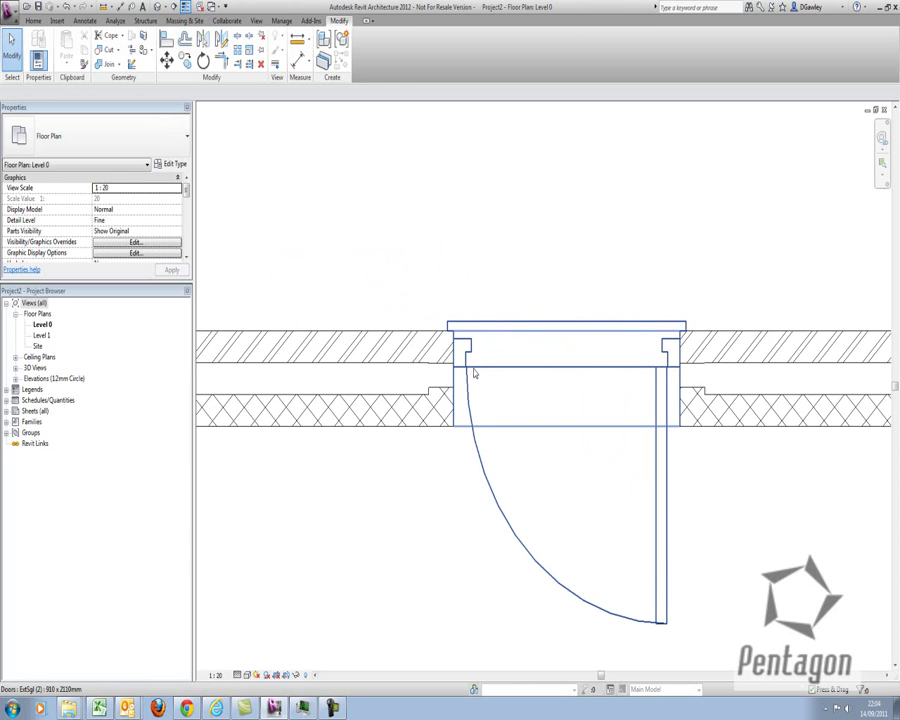
click(475, 373)
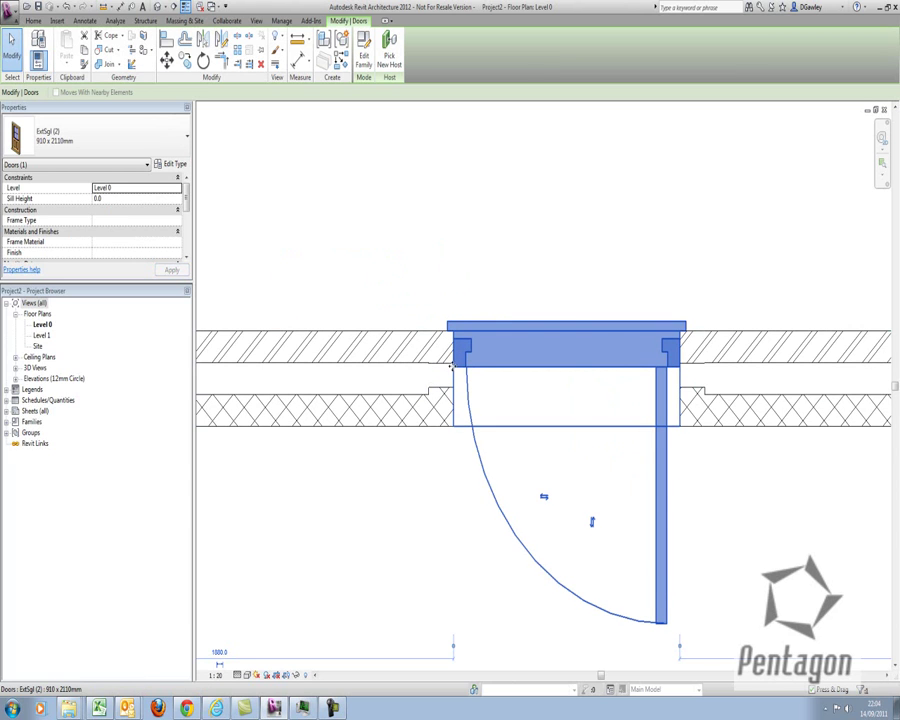
click(188, 162)
drag(542, 131, 78, 102)
double_click(293, 251)
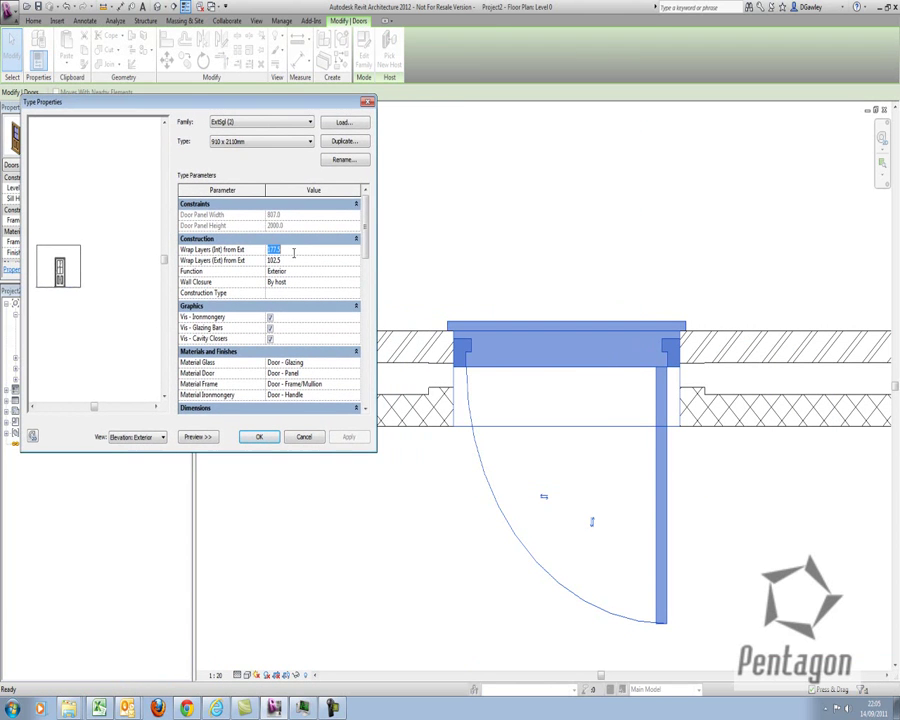
text(100)
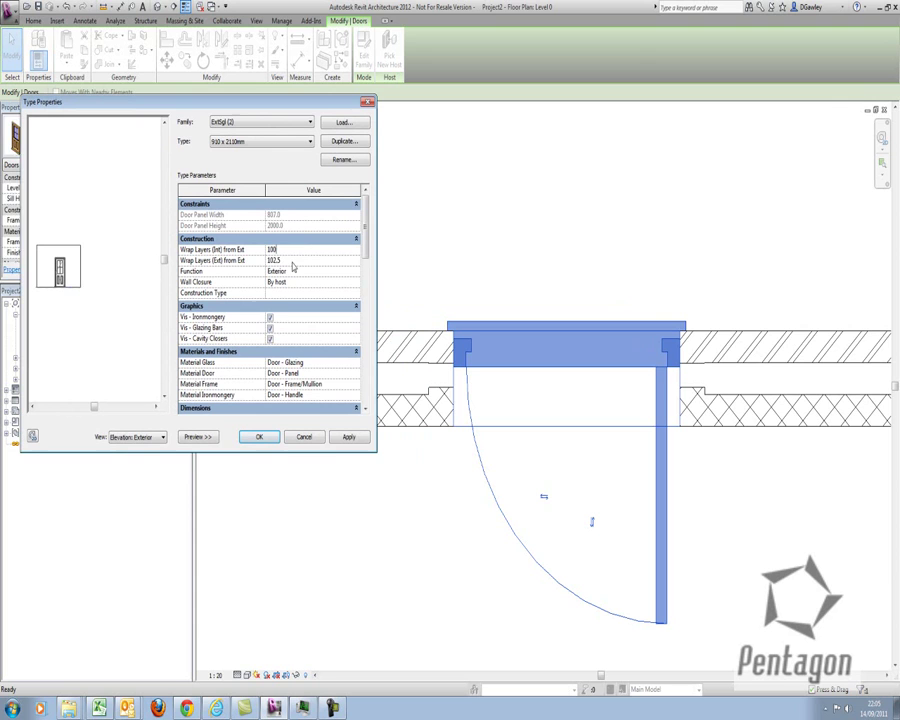
double_click(297, 260)
text(100)
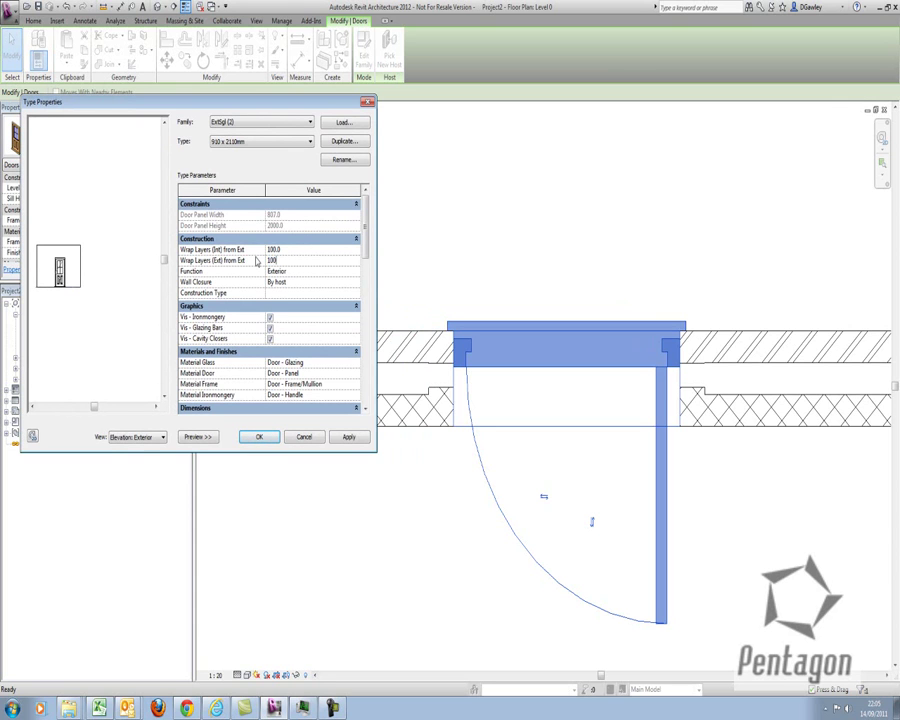
key(Return)
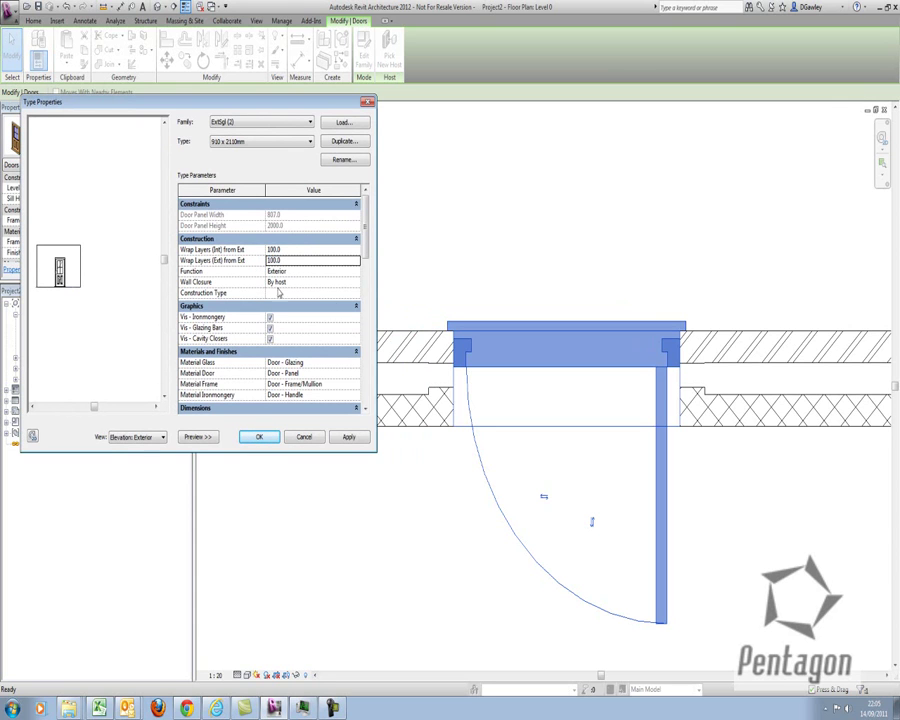
click(345, 438)
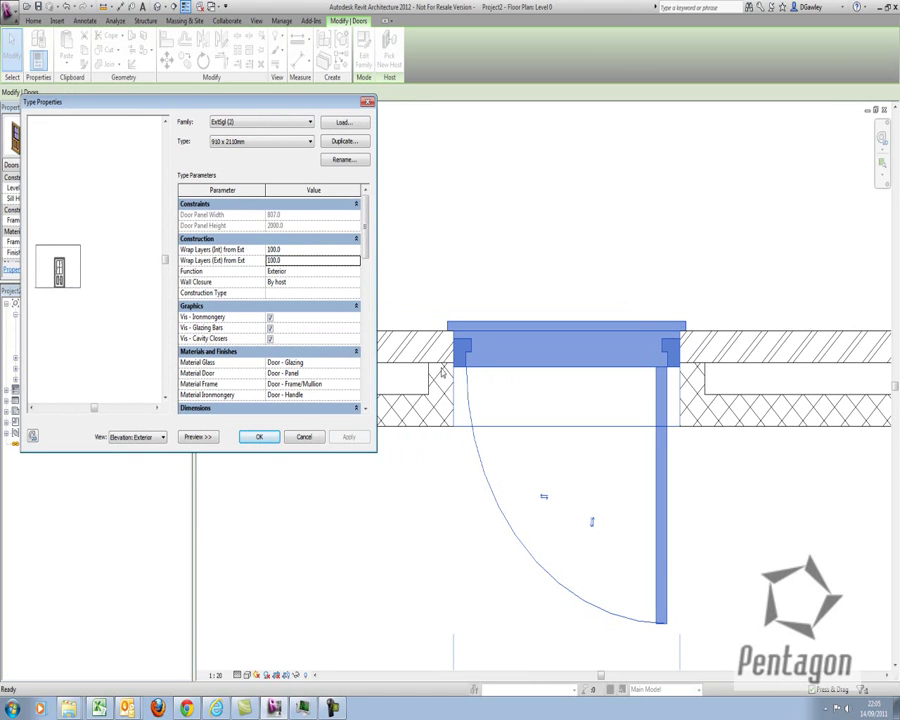
click(259, 437)
click(442, 262)
scroll(438, 280, down, 3)
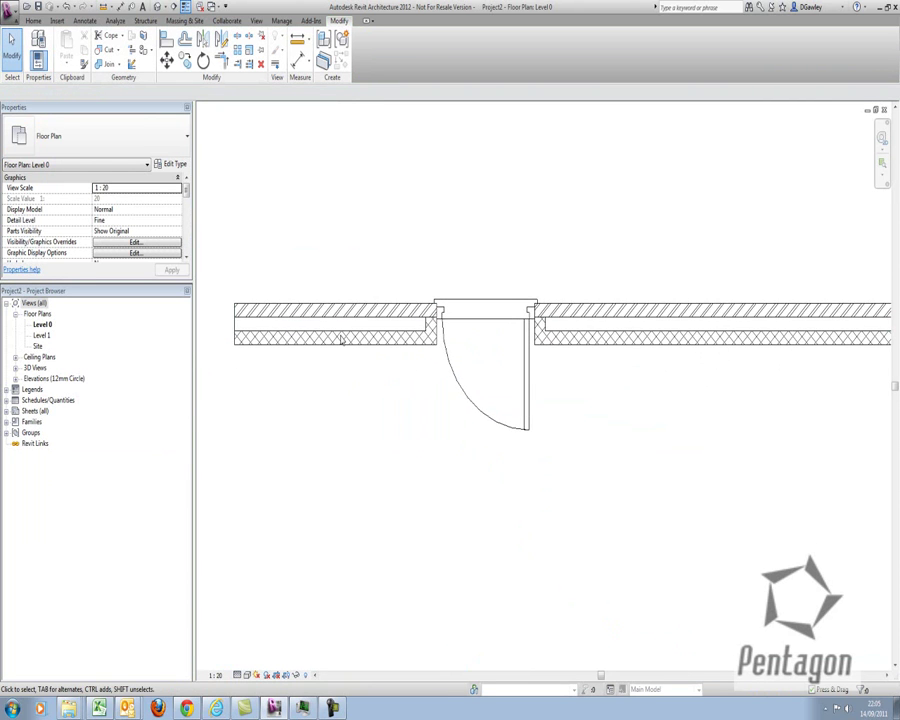
click(472, 320)
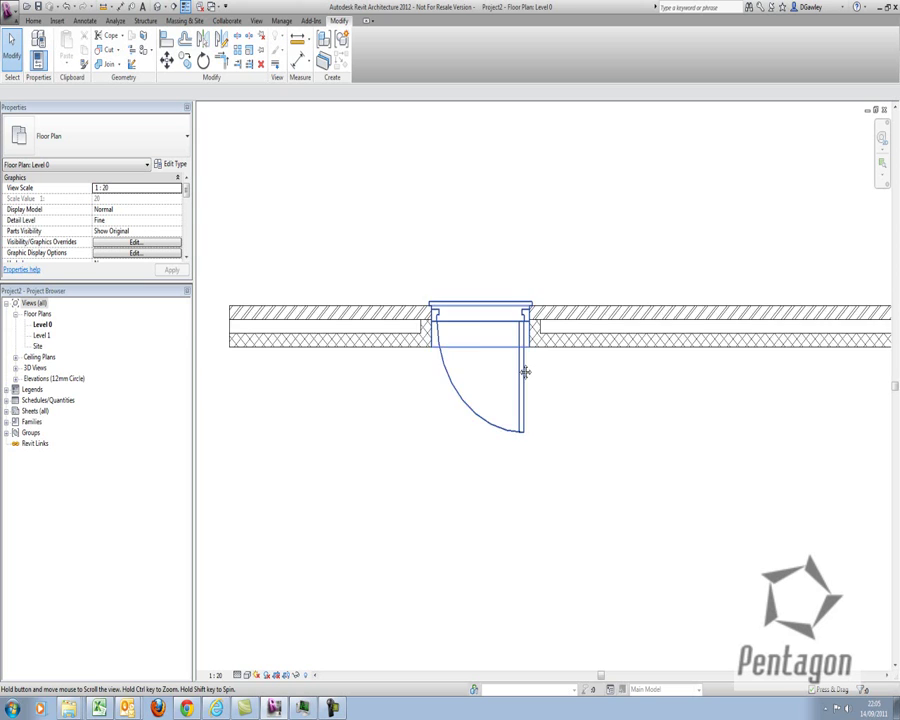
middle_drag(522, 369, 428, 392)
click(430, 287)
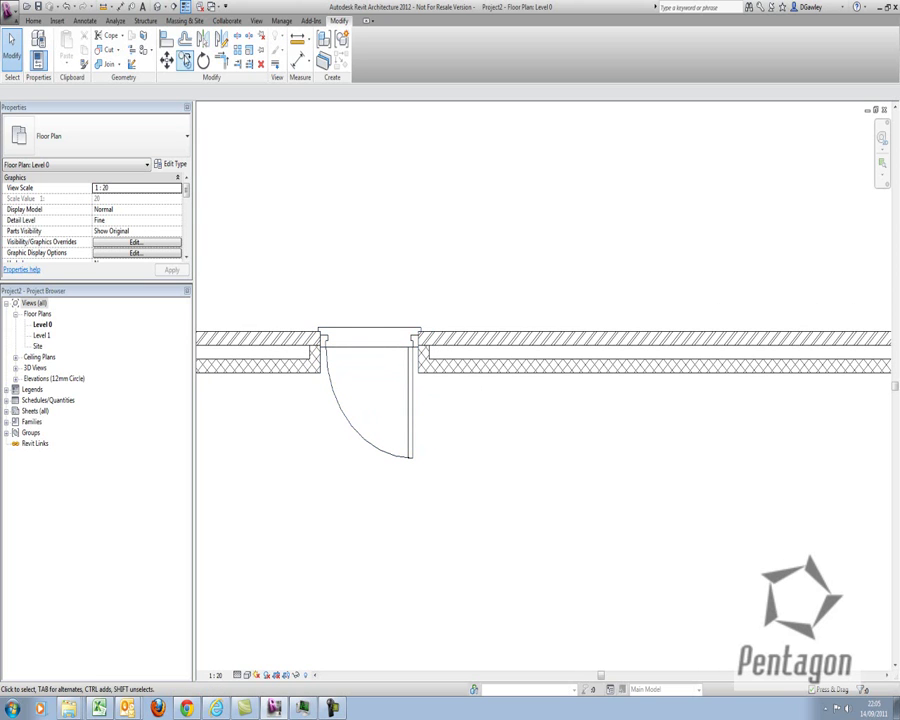
click(186, 61)
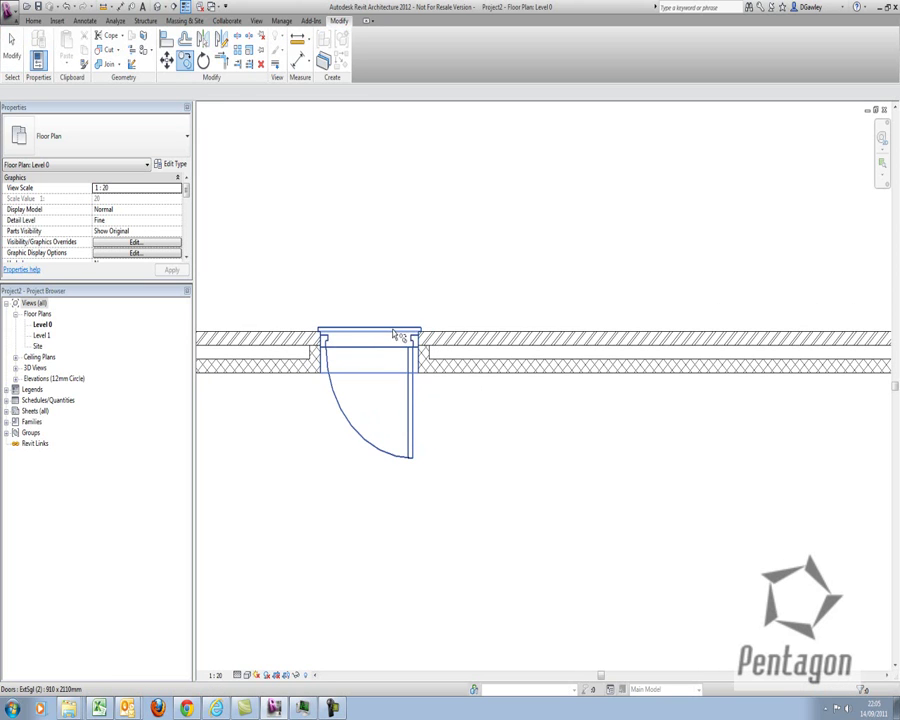
click(389, 335)
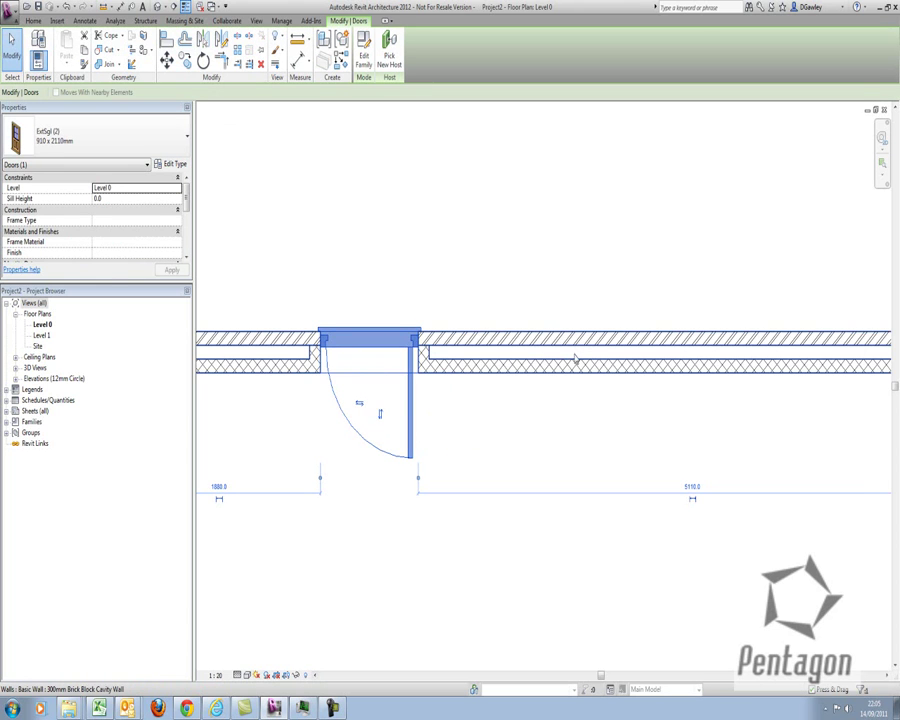
key(Escape)
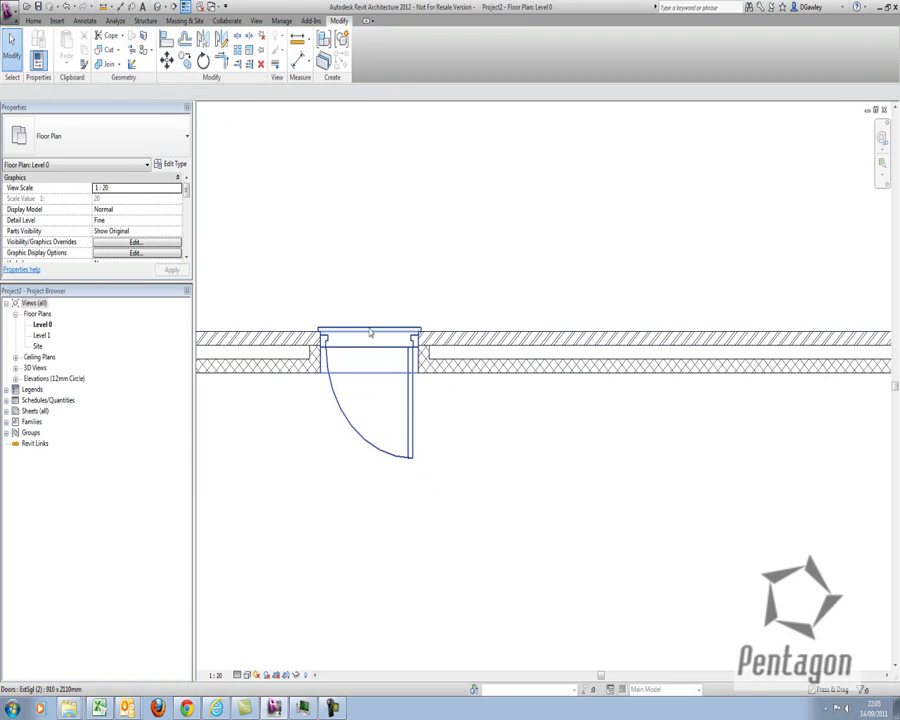
Copy the external door further along the cavity wall, leaving about 1650 mm of wall between the two openings.
click(371, 333)
click(186, 62)
click(371, 320)
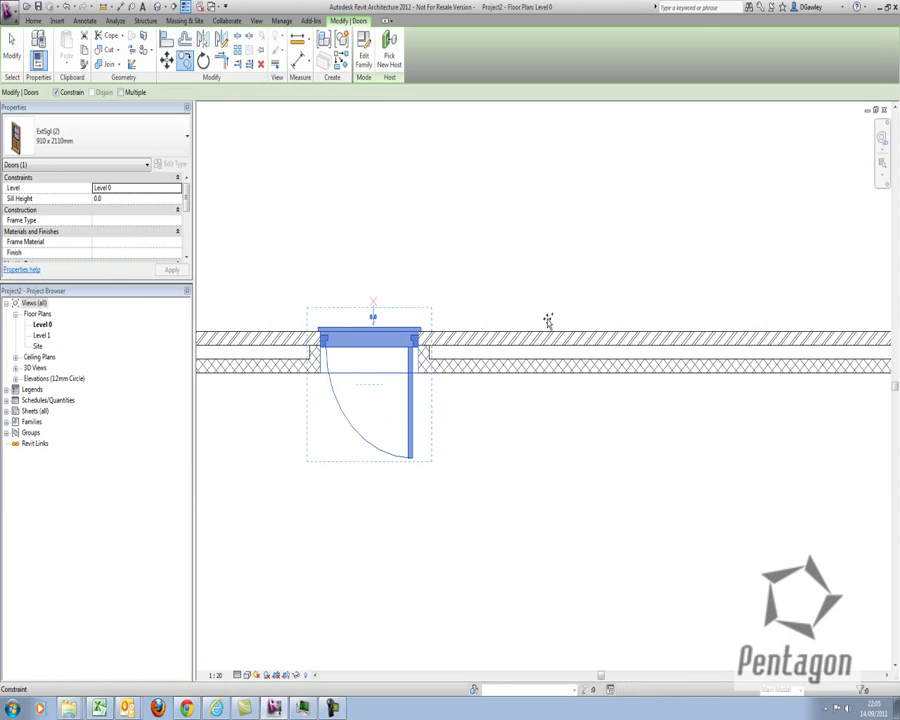
click(640, 325)
key(Escape)
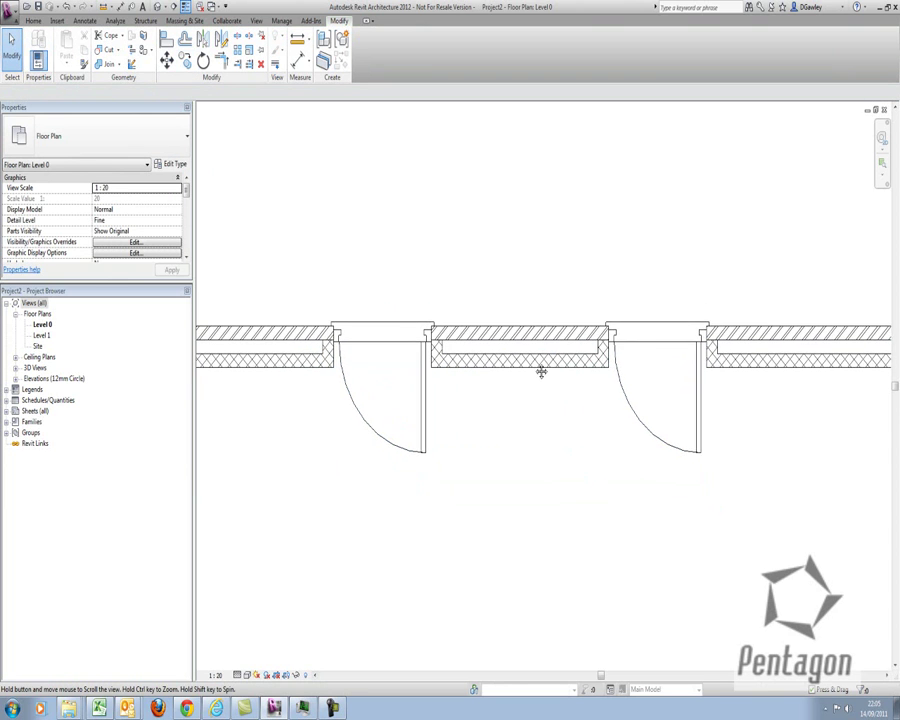
Flip the copied door's facing so that it swings towards the brick side of the wall.
scroll(540, 366, up, 2)
click(636, 400)
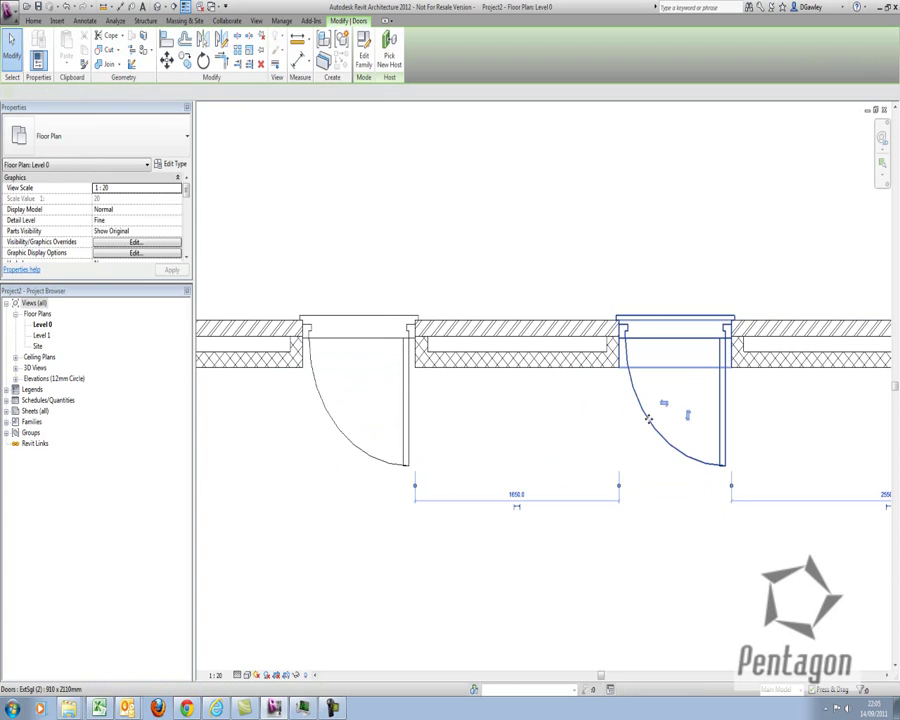
click(688, 417)
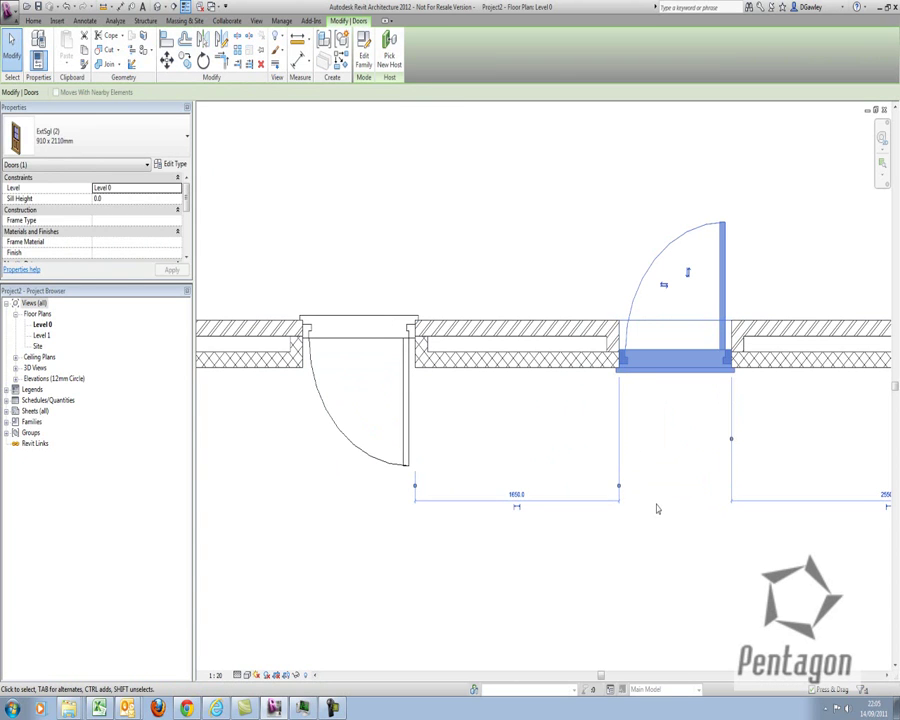
click(656, 504)
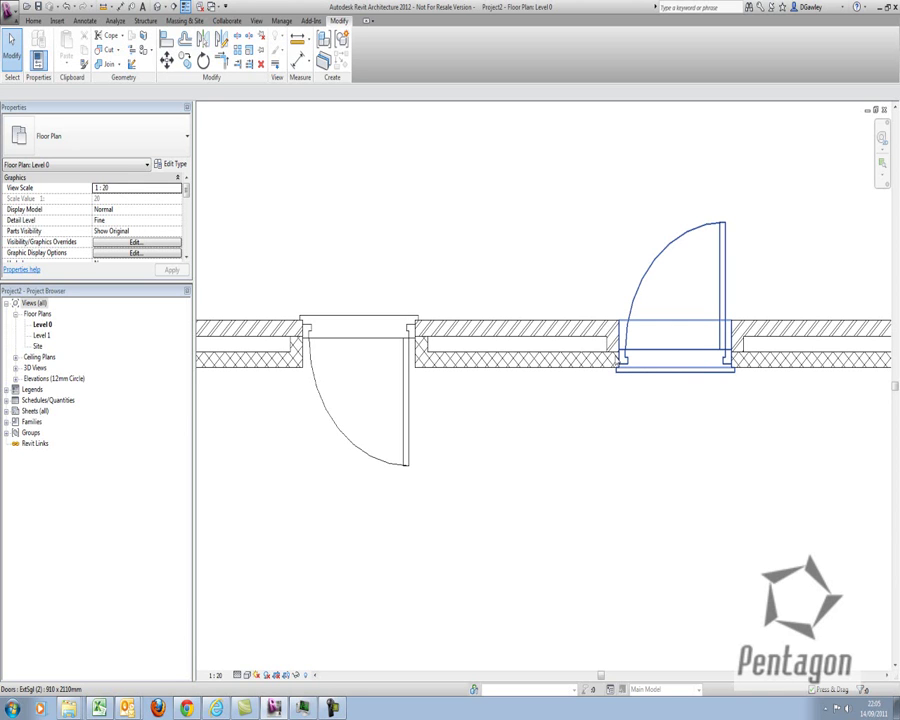
middle_drag(462, 404, 496, 420)
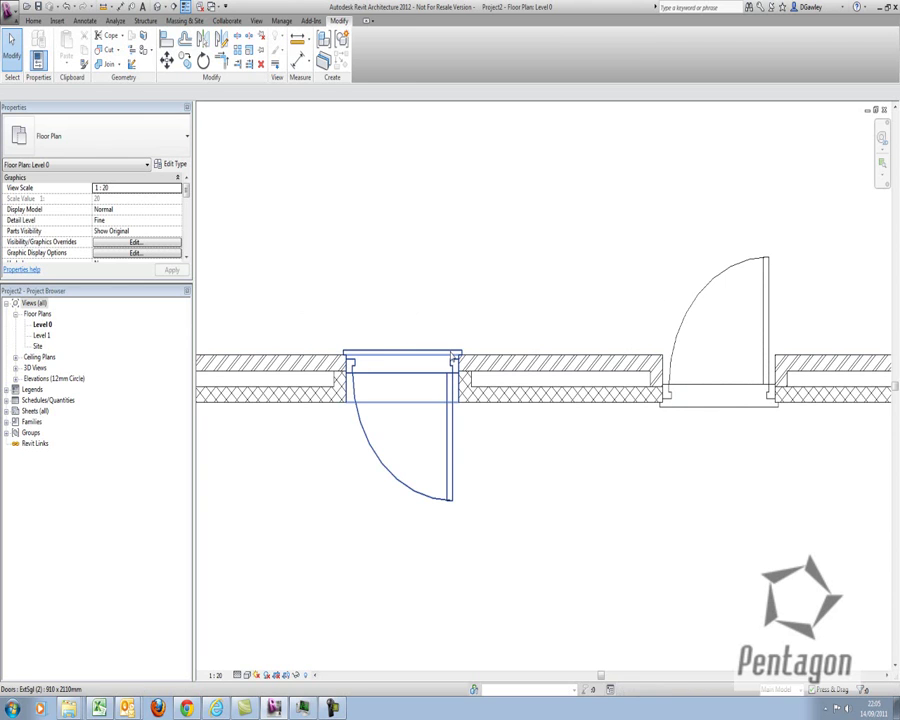
Duplicate the type of the flipped door under the name 910 x 2110mmO.
click(402, 362)
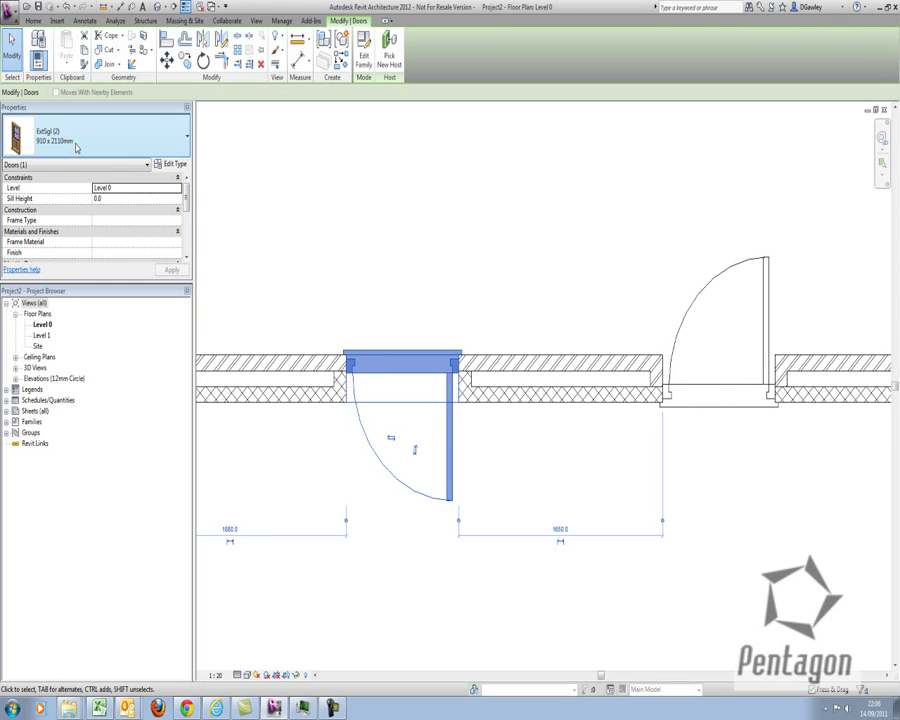
click(642, 305)
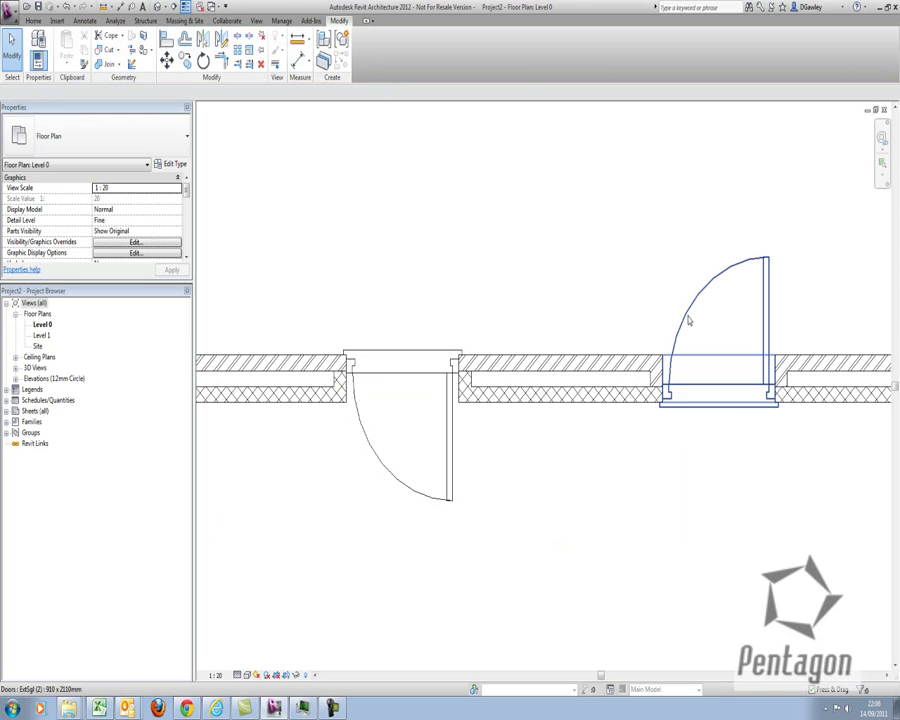
click(686, 316)
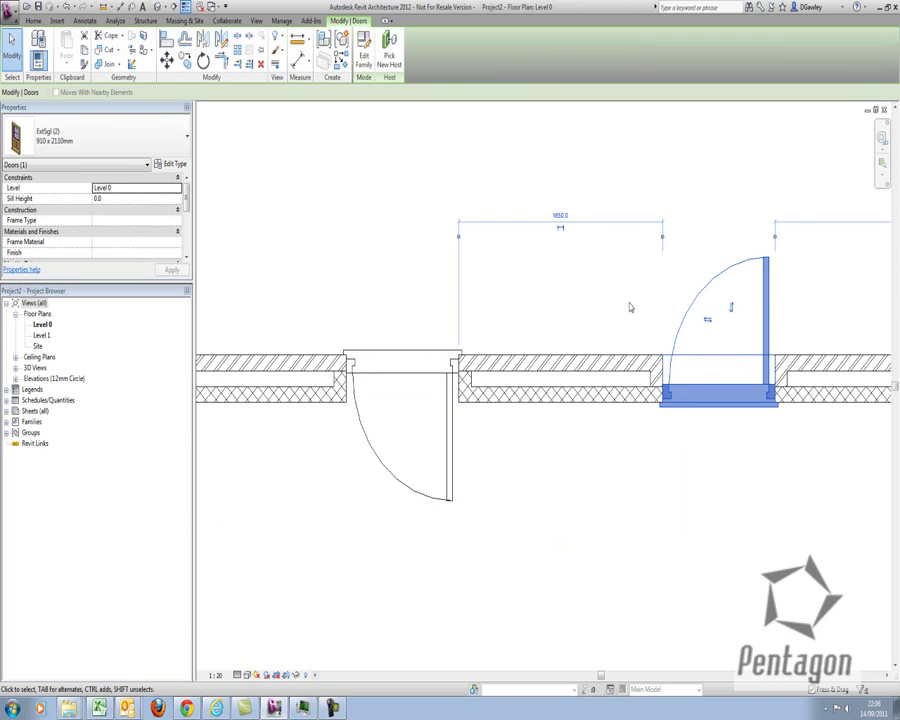
click(168, 166)
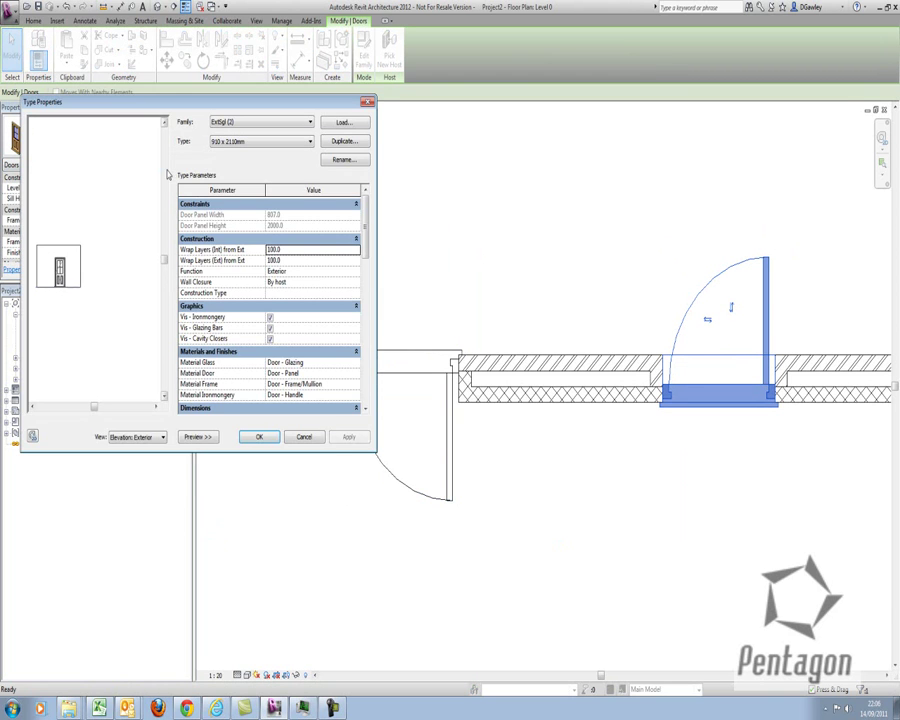
click(343, 141)
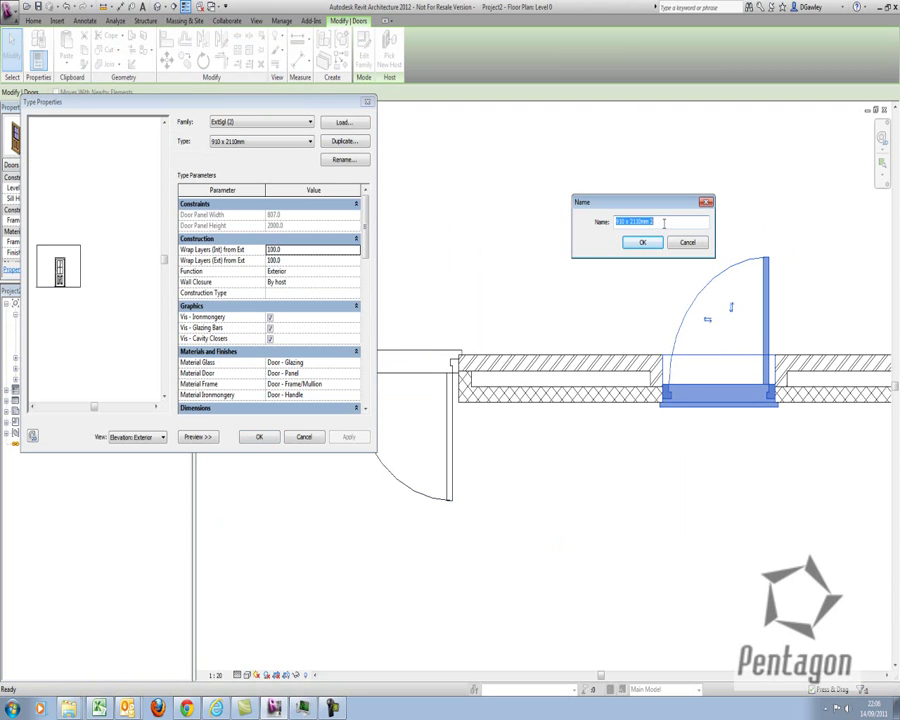
click(663, 224)
click(651, 246)
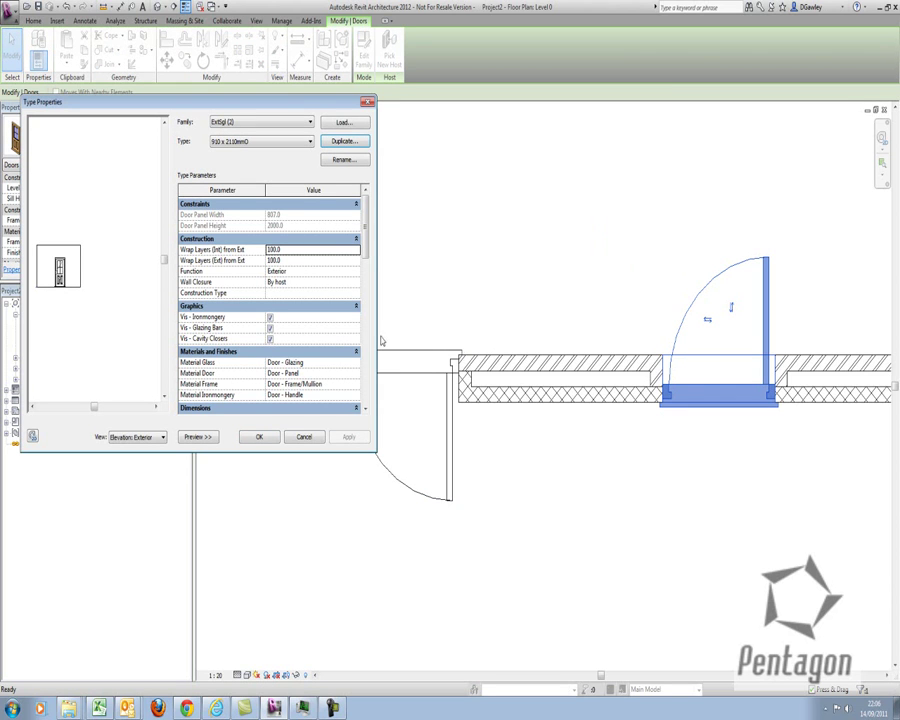
Set the new door type's Wrap Layers (Int) from Ext and Wrap Layers (Ext) from Ext both to 200 and accept the changes.
double_click(292, 250)
text(200)
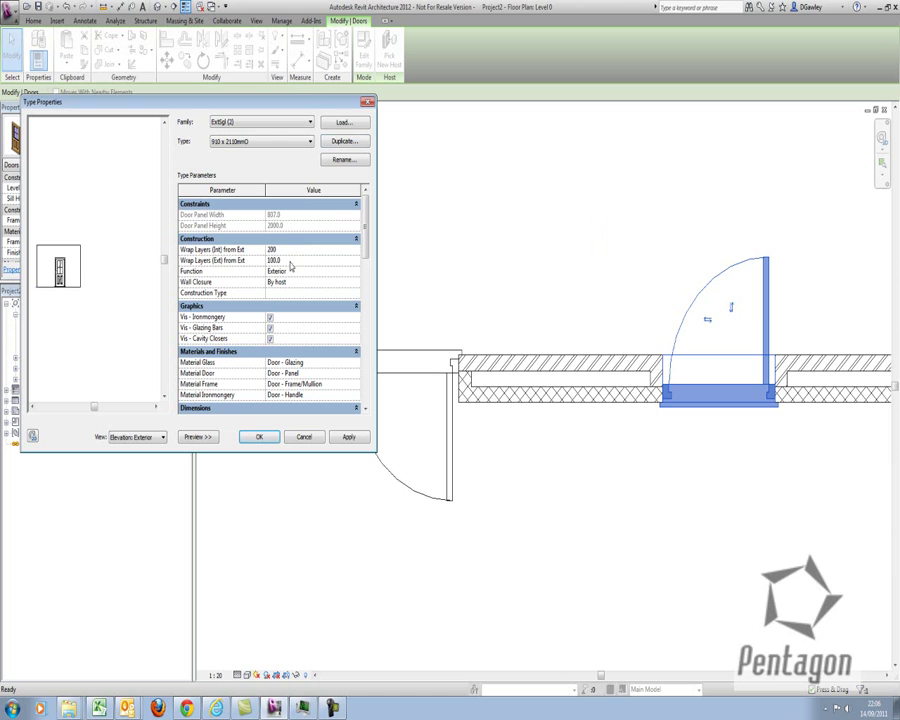
double_click(290, 261)
text(20)
click(348, 437)
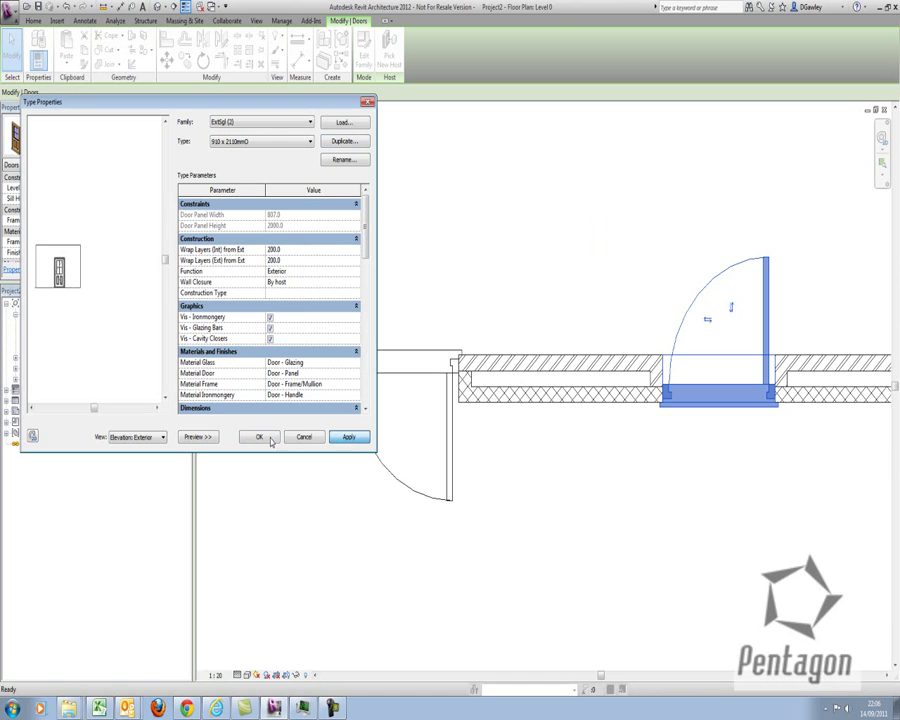
click(259, 437)
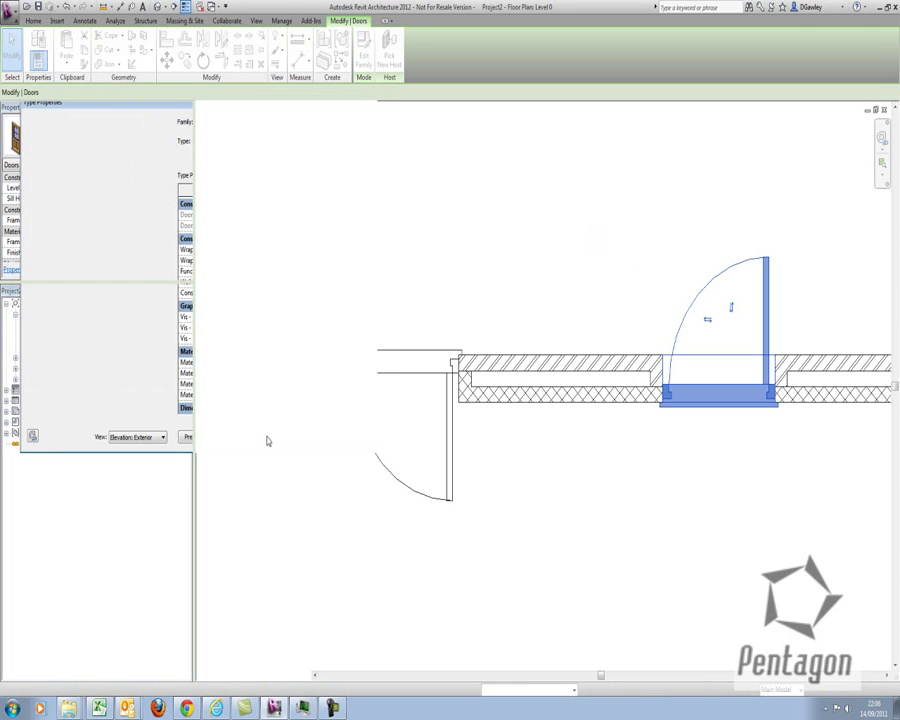
click(649, 557)
Flip the copied door's facing towards the block side and back again to compare the layer wrapping at its jambs.
scroll(649, 495, down, 2)
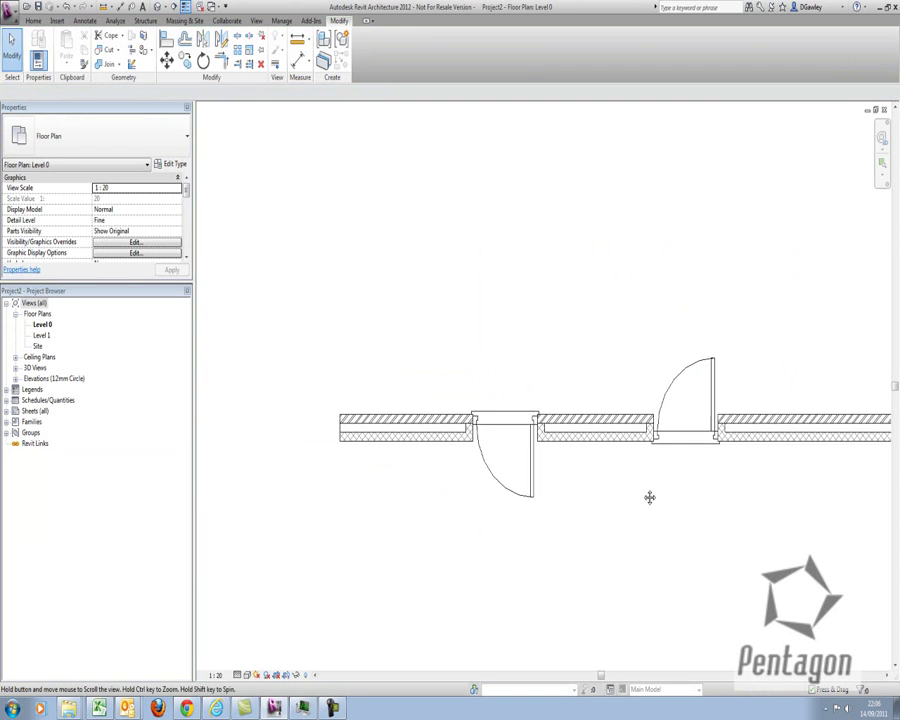
scroll(552, 446, up, 5)
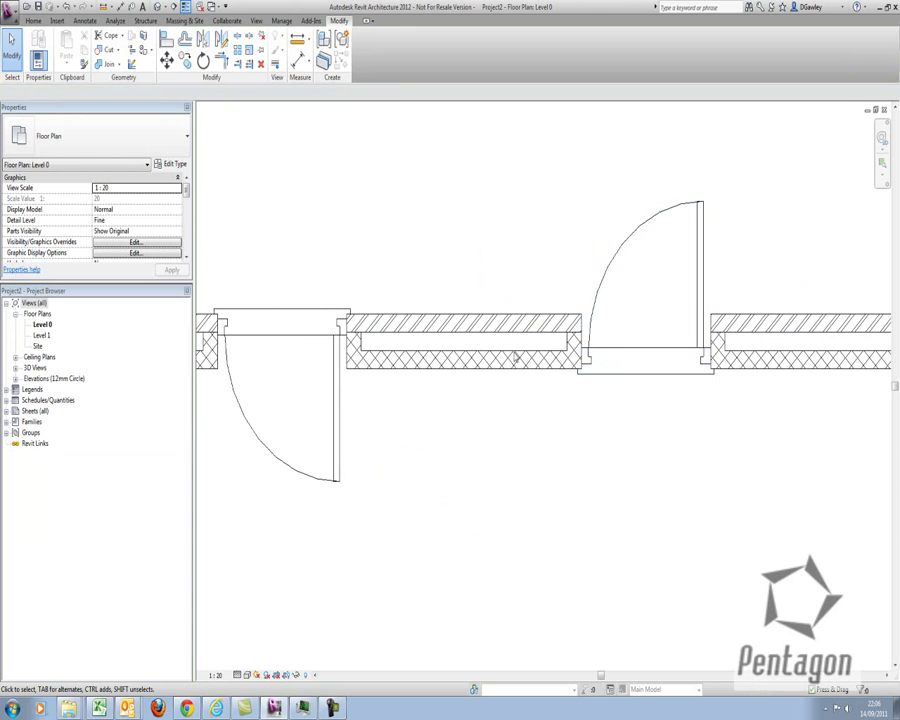
mouse_move(510, 356)
middle_down()
mouse_move(488, 367)
mouse_move(516, 372)
middle_up()
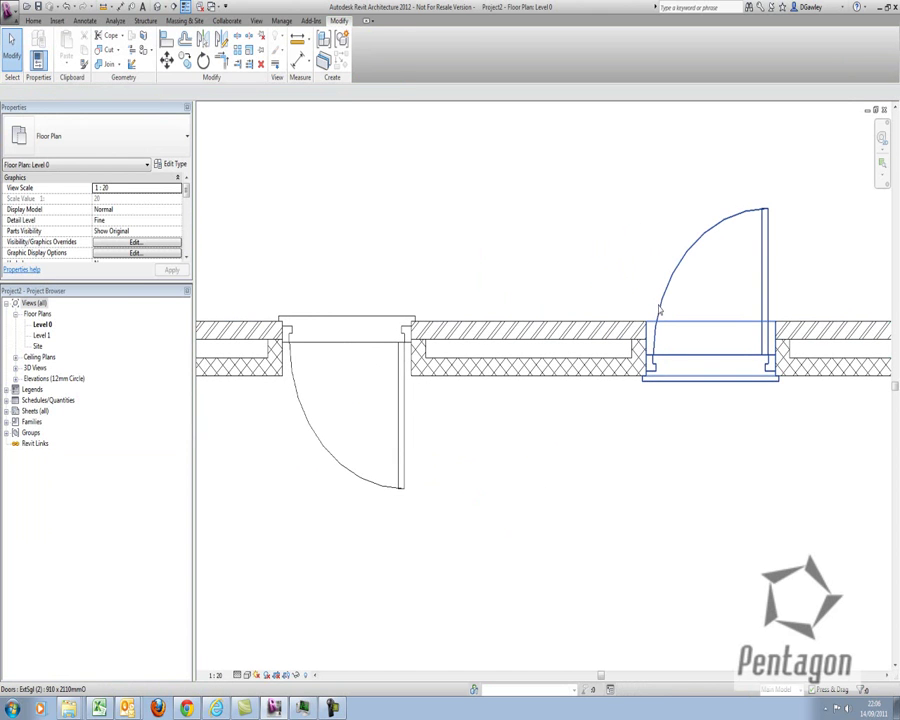
click(657, 307)
click(725, 267)
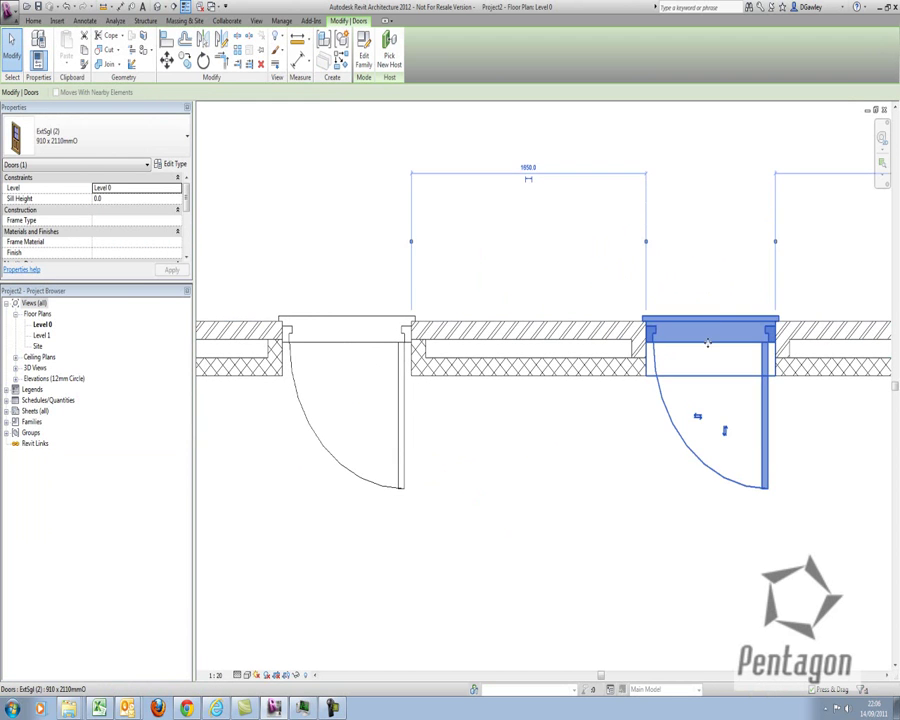
click(725, 437)
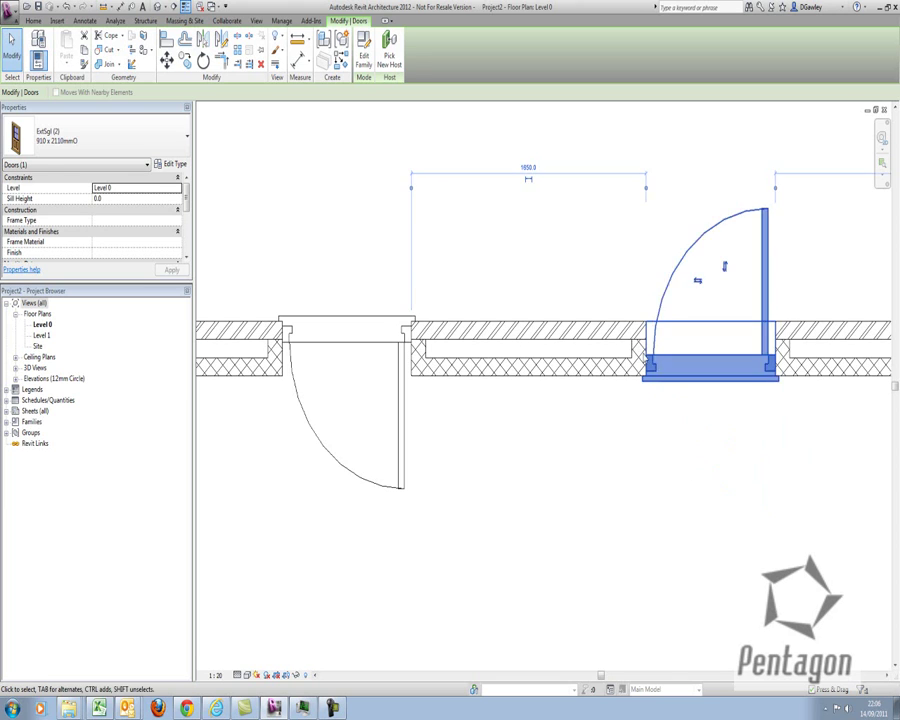
click(594, 286)
scroll(470, 320, down, 1)
scroll(470, 320, down, 1)
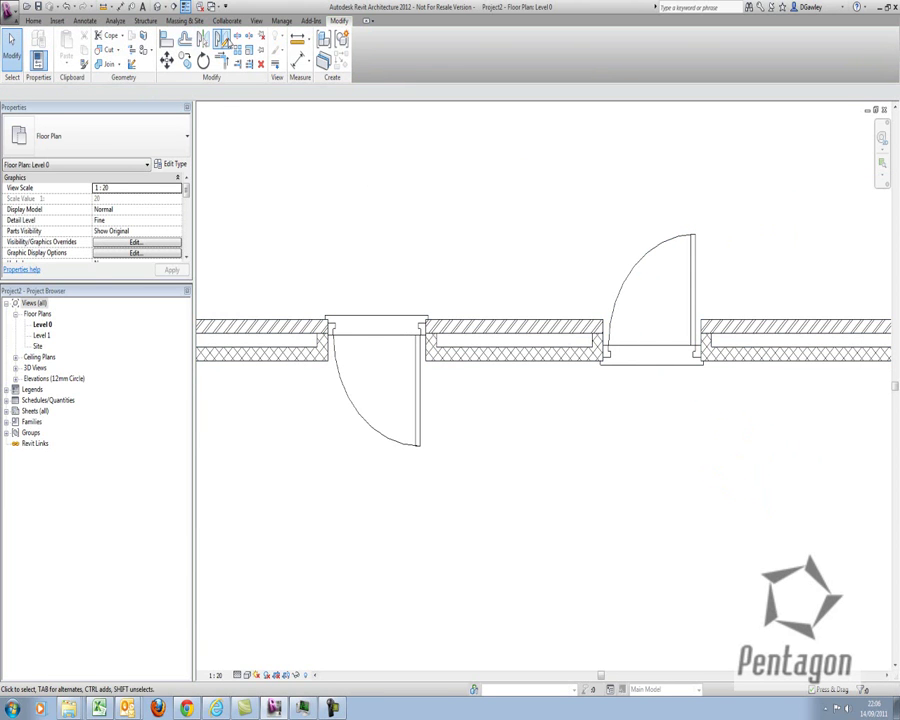
click(257, 21)
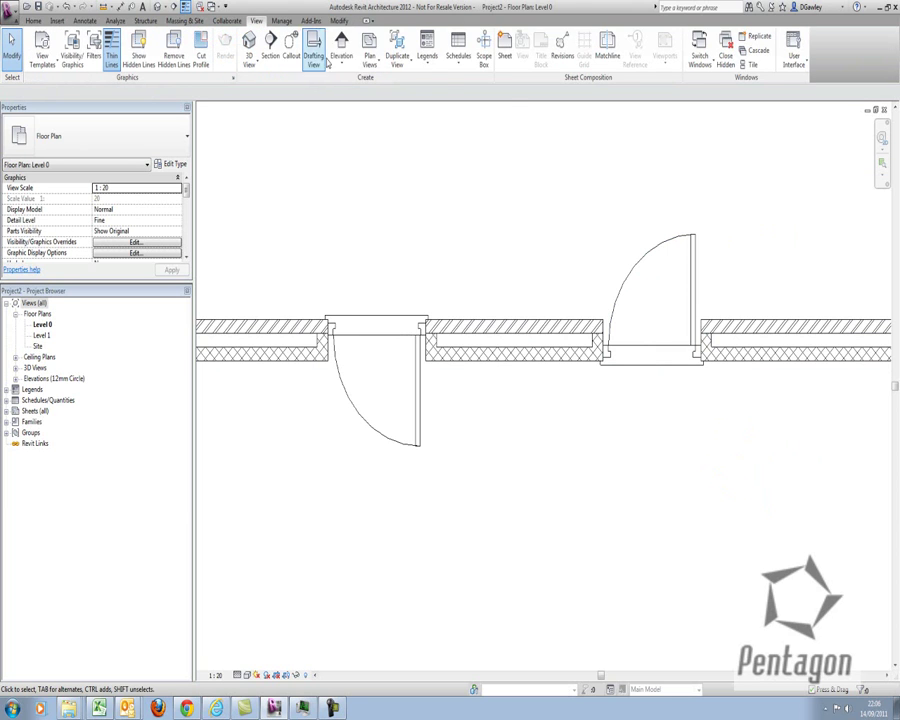
click(458, 62)
click(463, 86)
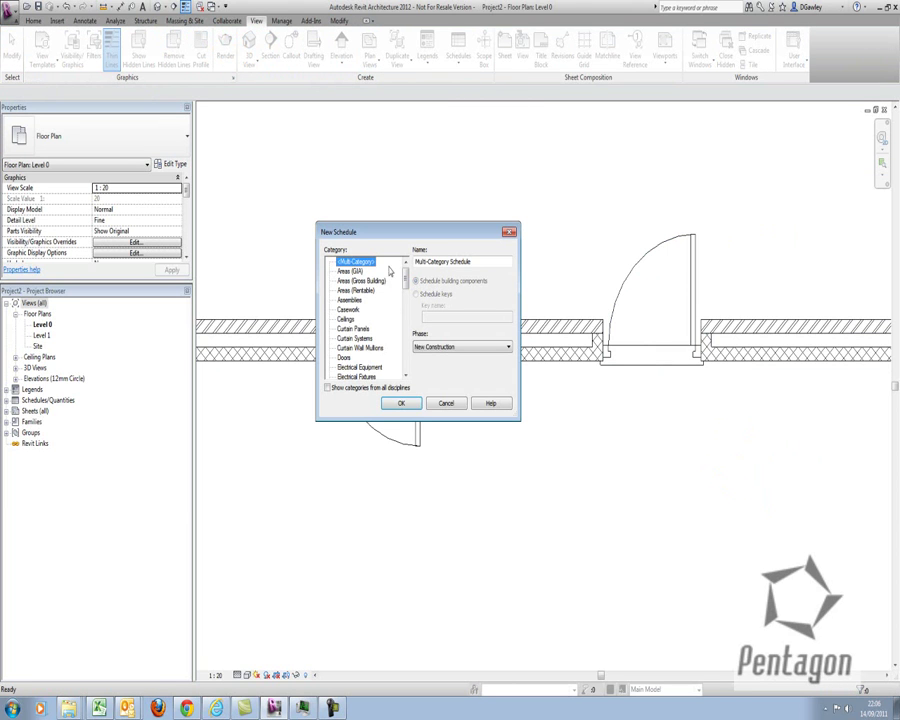
click(341, 359)
click(401, 403)
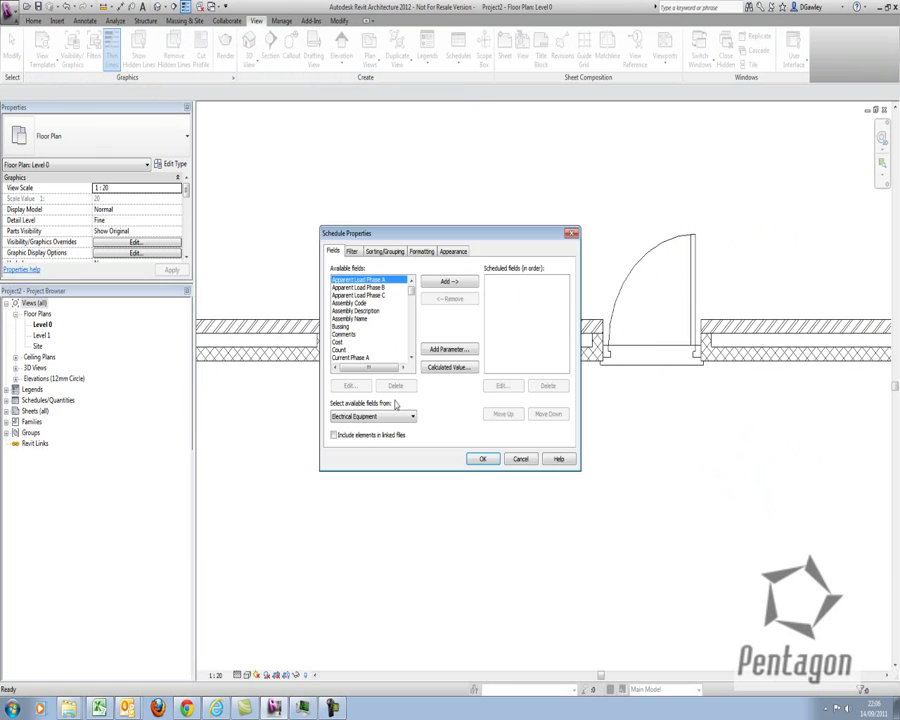
click(517, 456)
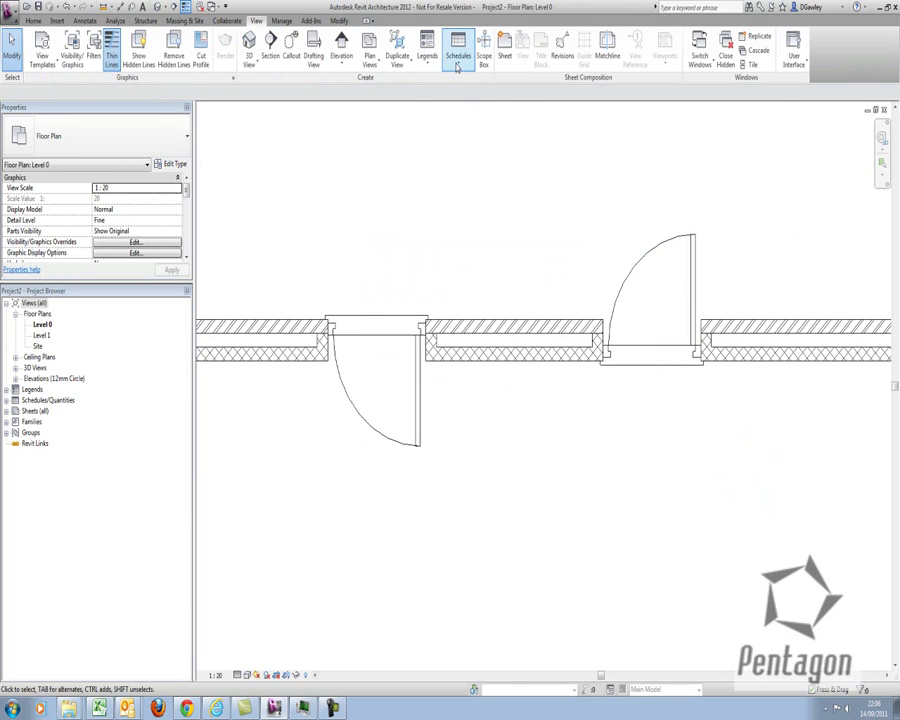
Start a new building component schedule for the Doors category in the New Construction phase.
click(458, 60)
click(463, 84)
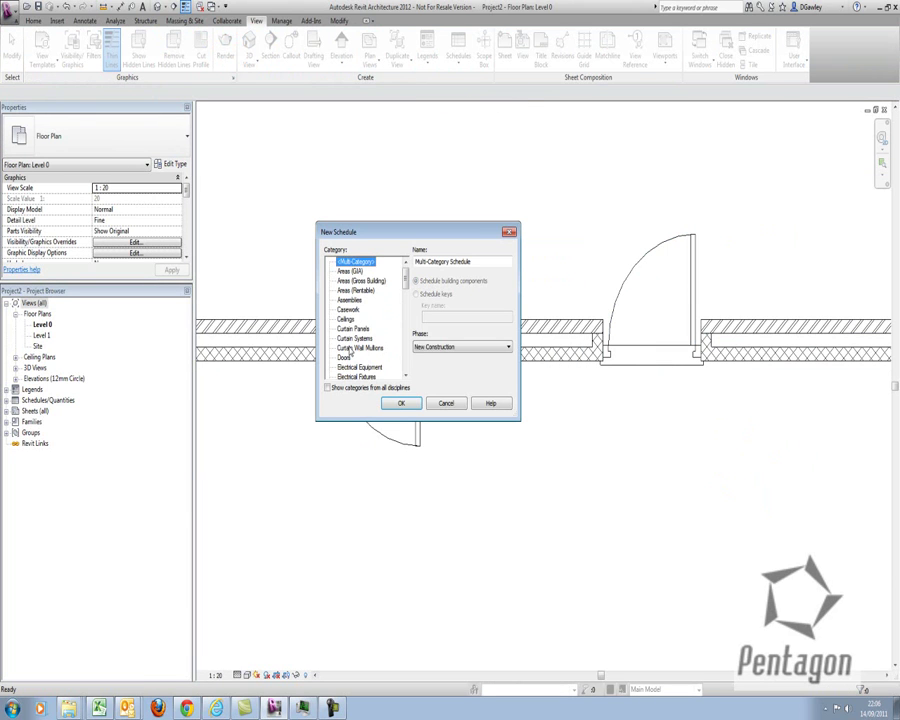
click(346, 357)
click(400, 403)
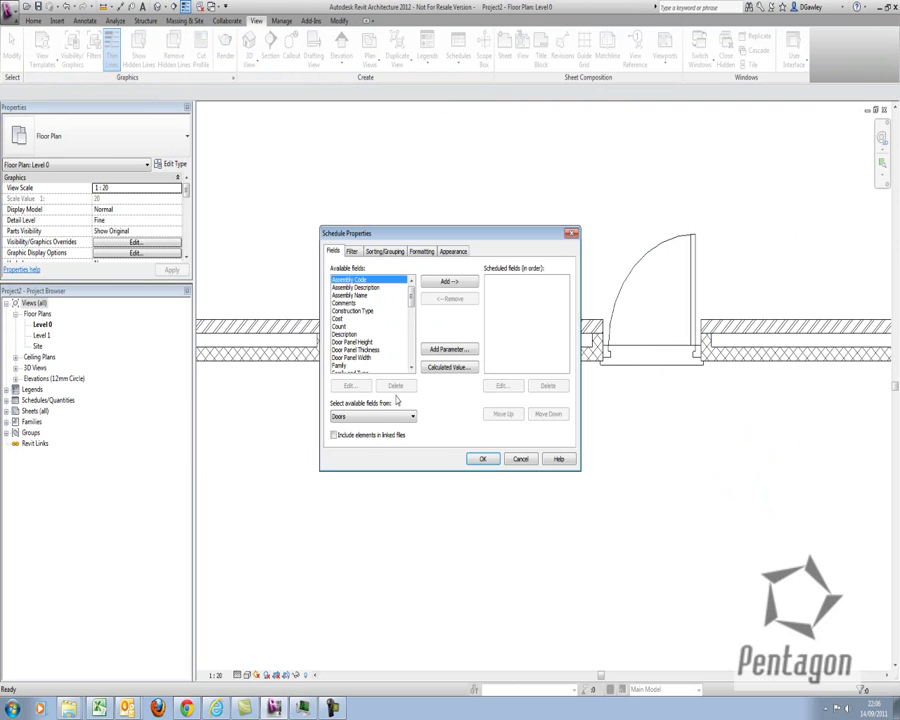
Add the Family, Finish and Fire Rating fields to the door schedule.
scroll(416, 314, down, 2)
click(386, 317)
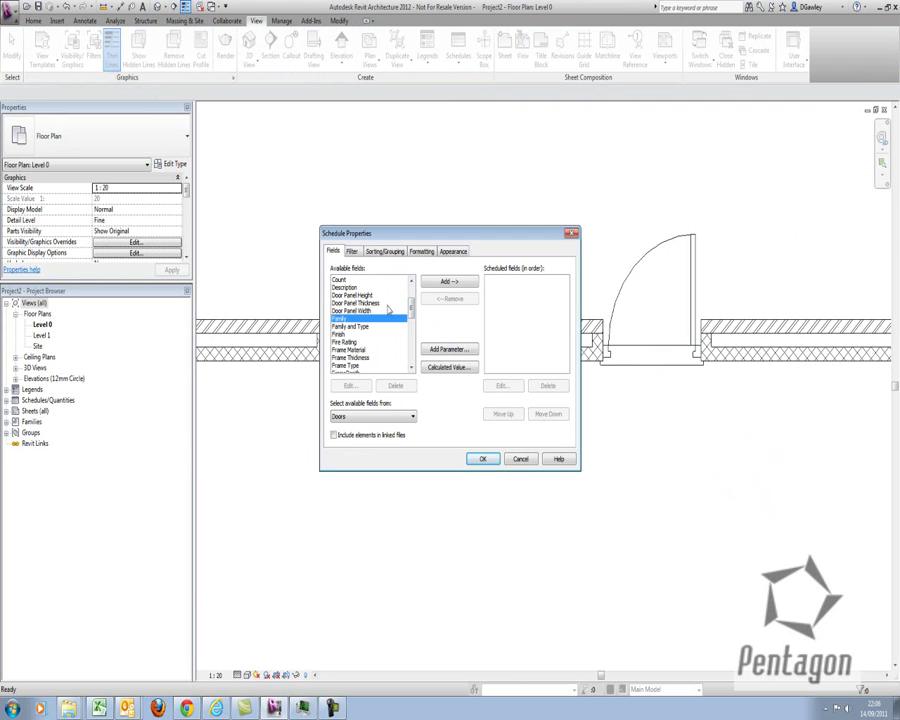
click(436, 283)
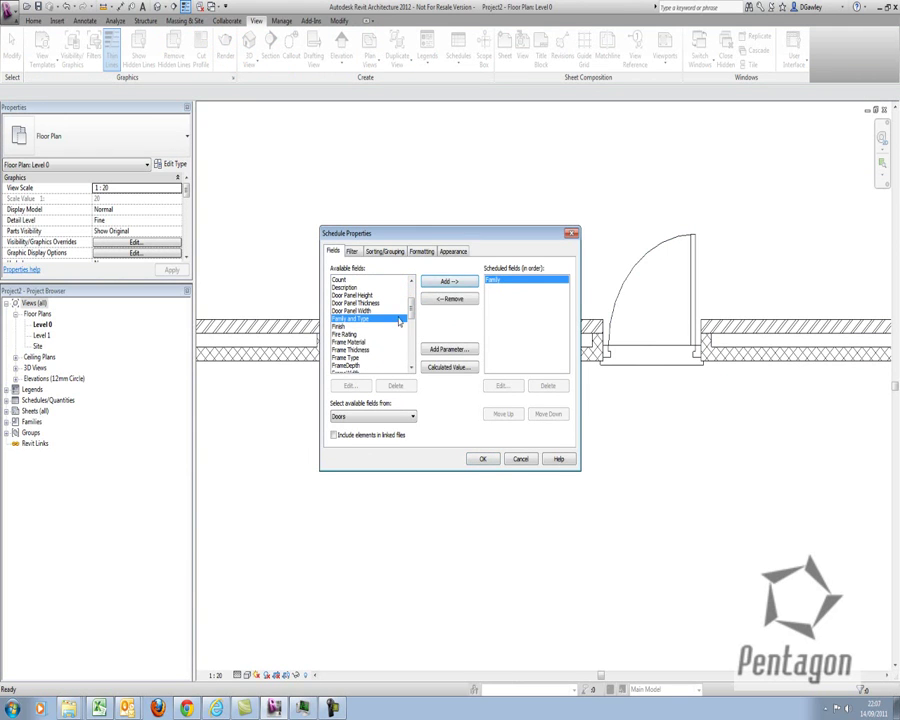
click(348, 326)
click(446, 283)
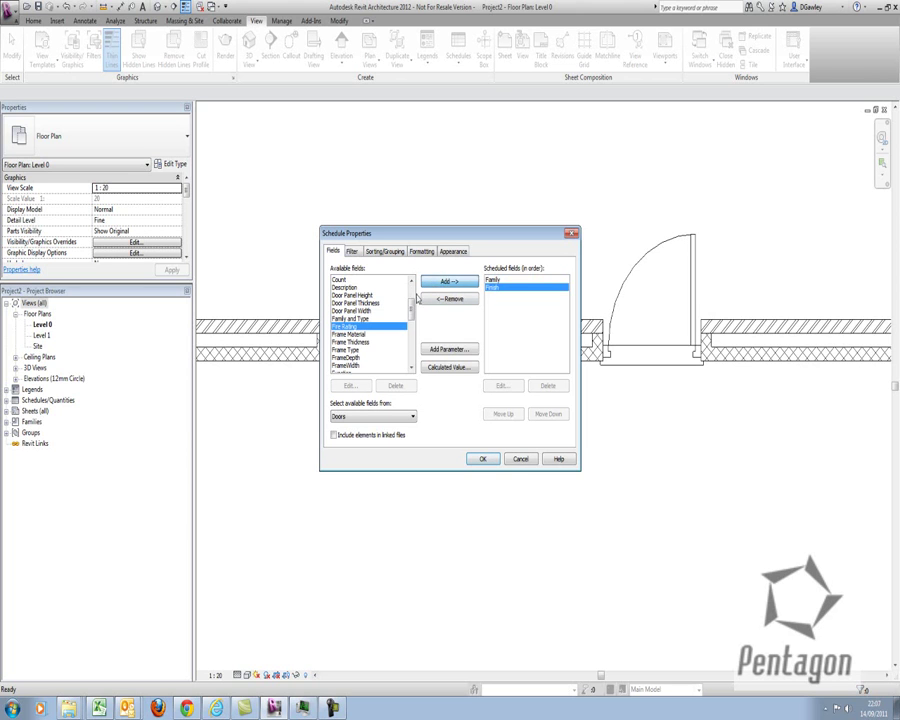
click(446, 283)
scroll(357, 366, down, 2)
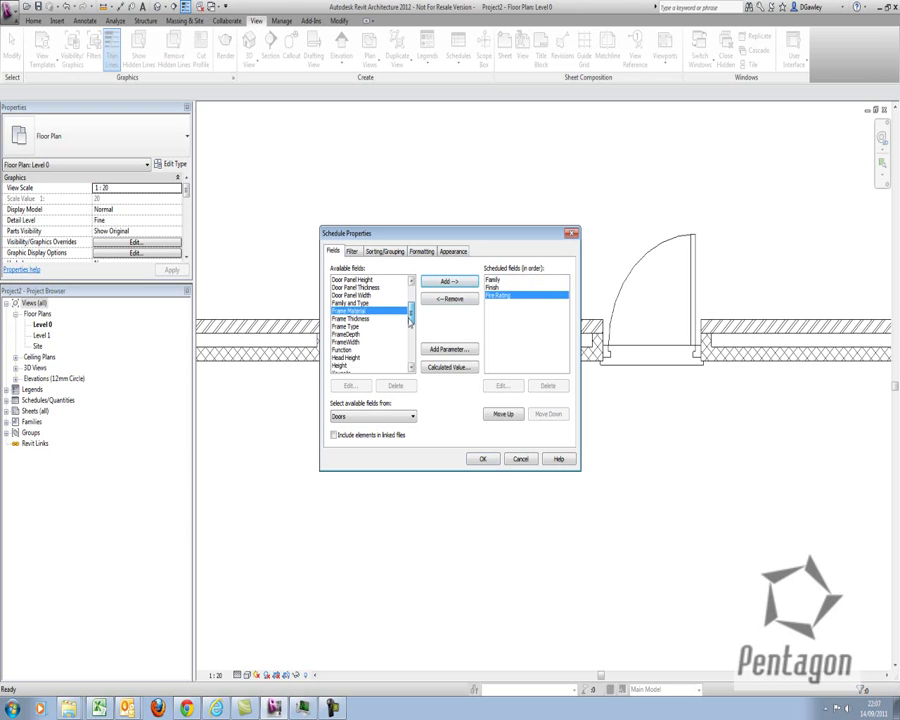
Add the Level, Mark and Model fields to the door schedule.
click(342, 357)
click(446, 283)
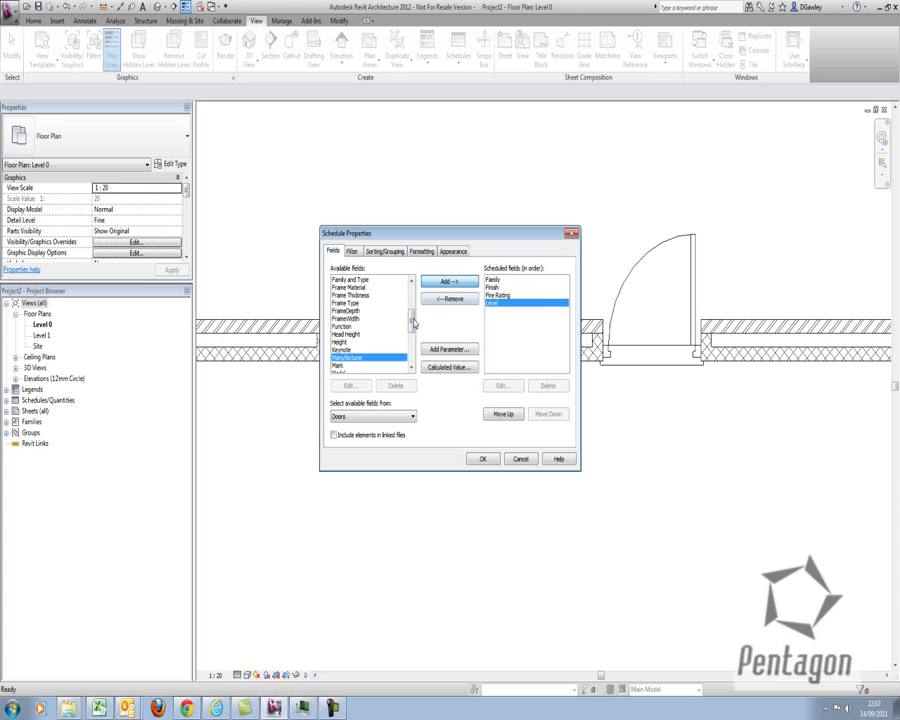
scroll(410, 330, down, 1)
click(342, 341)
click(446, 283)
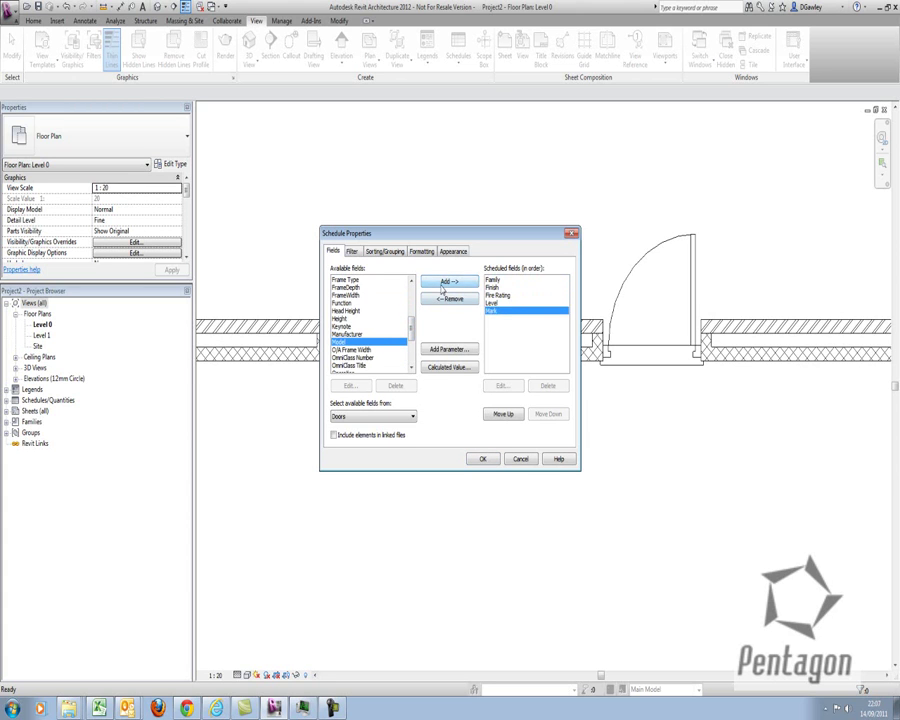
click(446, 283)
Move Mark to the start of the scheduled fields, create the door schedule and widen its Family column.
click(500, 310)
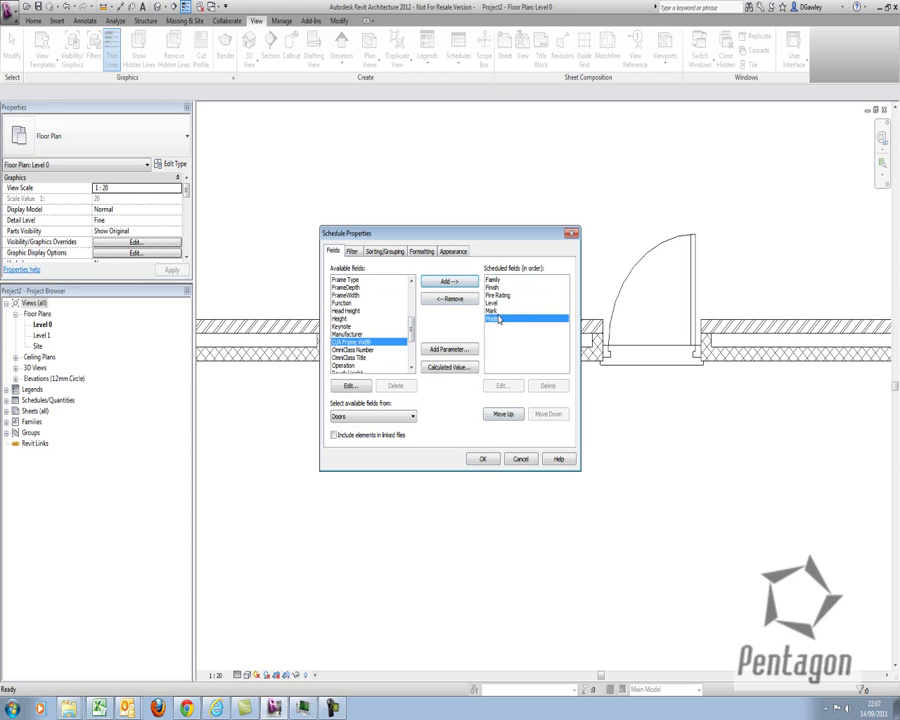
click(505, 414)
click(505, 414)
click(505, 414)
click(505, 414)
click(480, 459)
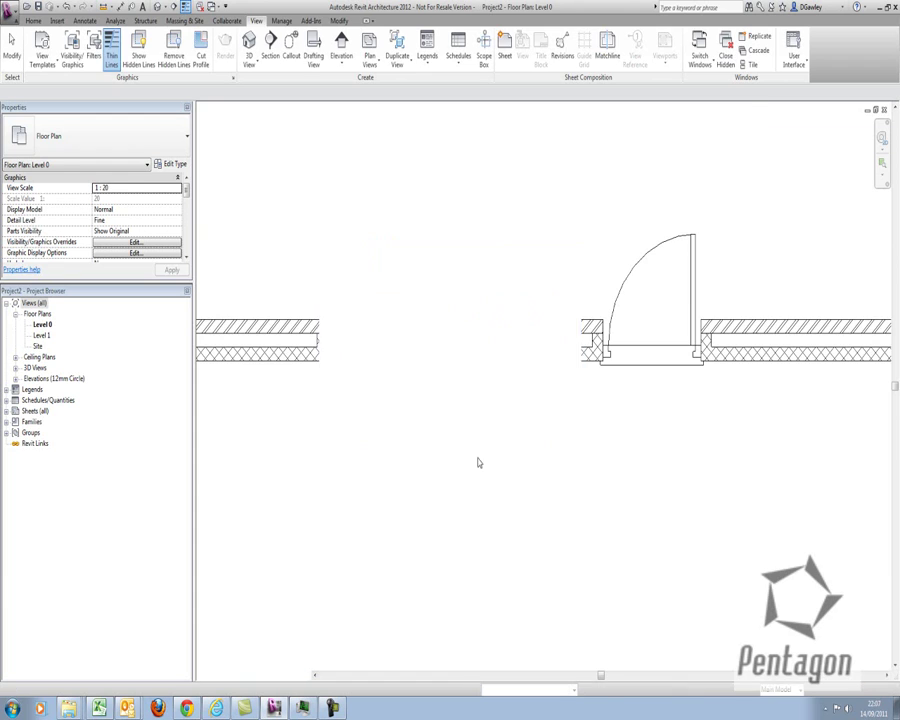
drag(260, 115, 283, 115)
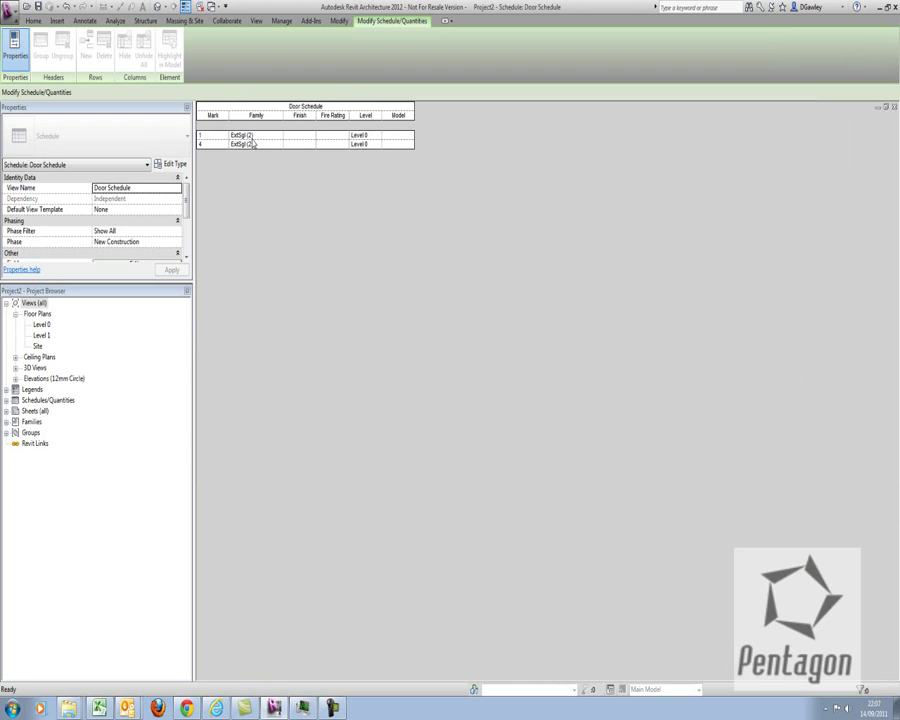
Reopen the Level 0 floor plan and bring the wall with both doors into view.
double_click(41, 324)
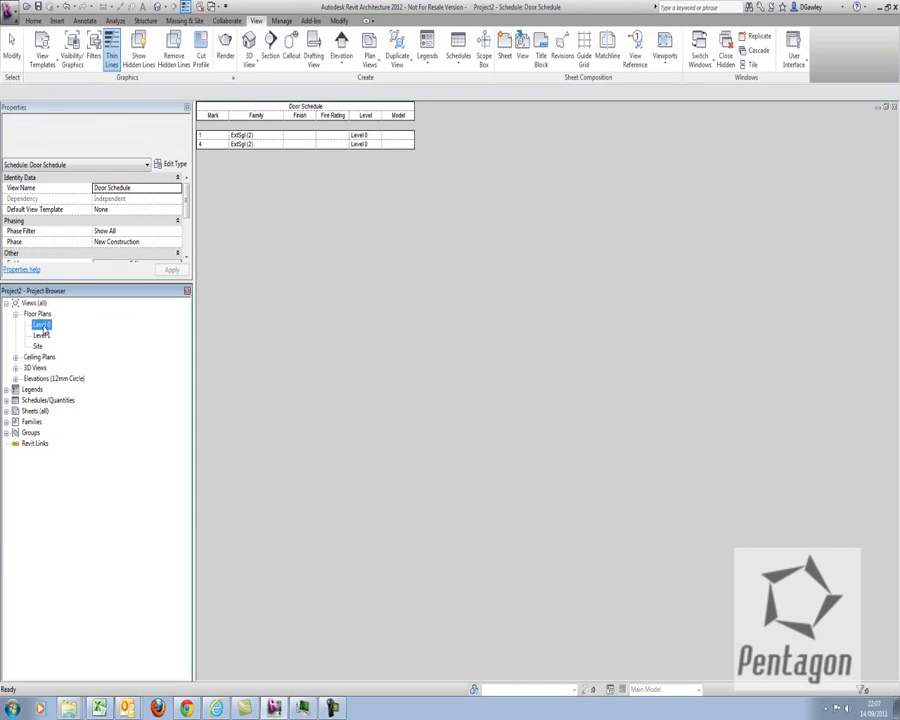
scroll(414, 388, down, 3)
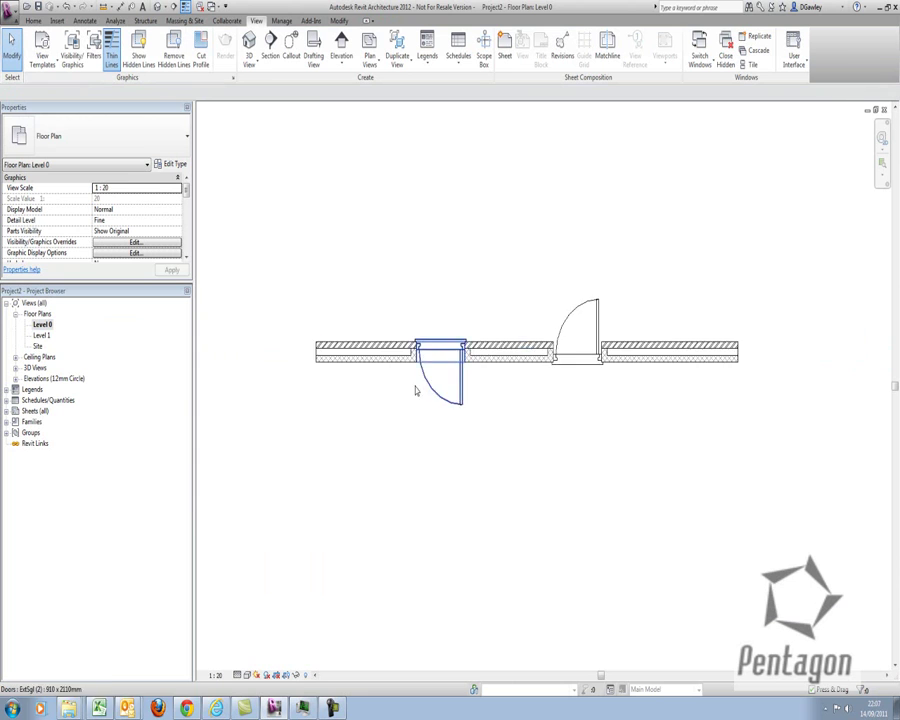
scroll(450, 393, up, 1)
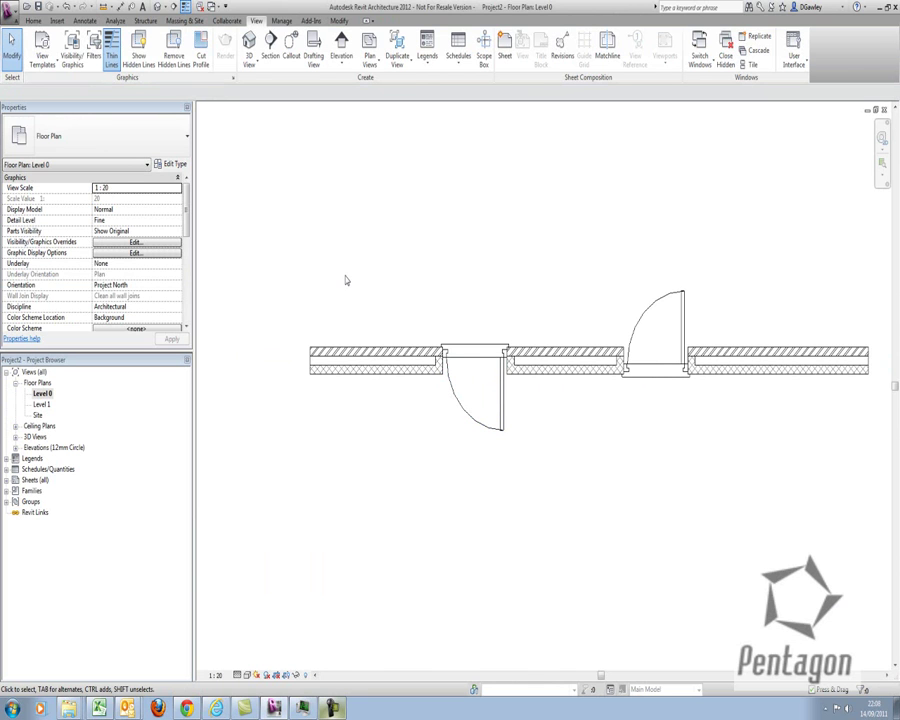
Set Wrapping at Ends to Interior in the 300mm Brick Block Cavity Wall type and accept the change.
click(325, 360)
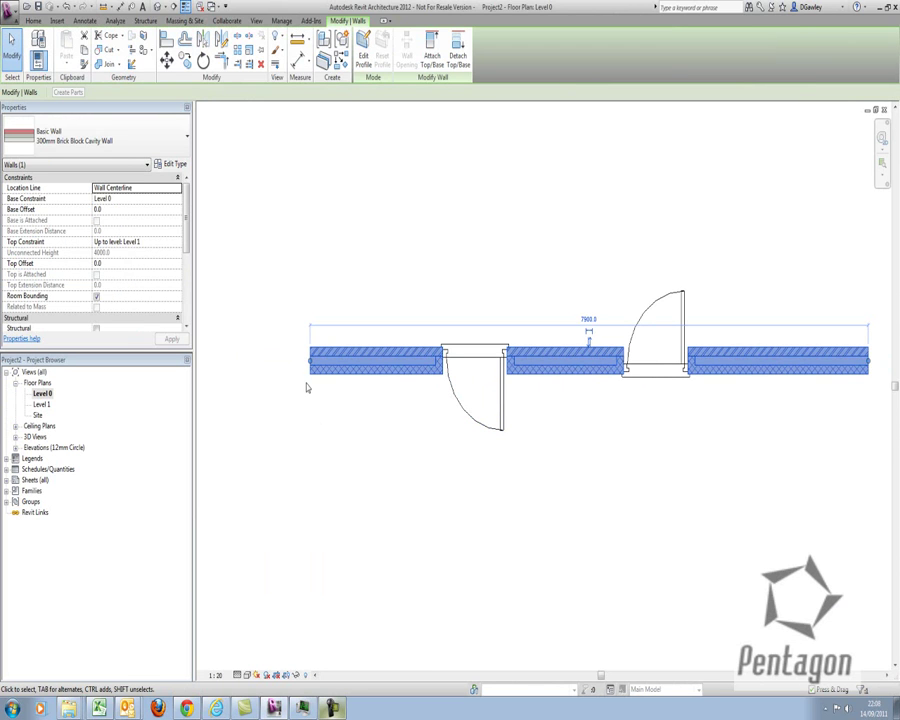
scroll(308, 386, up, 3)
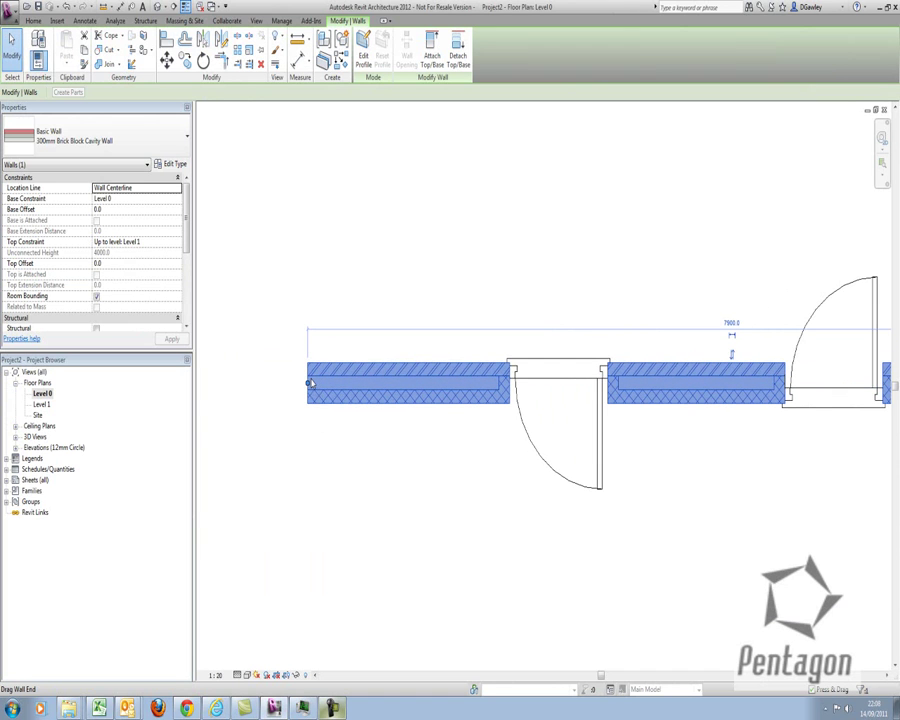
click(172, 164)
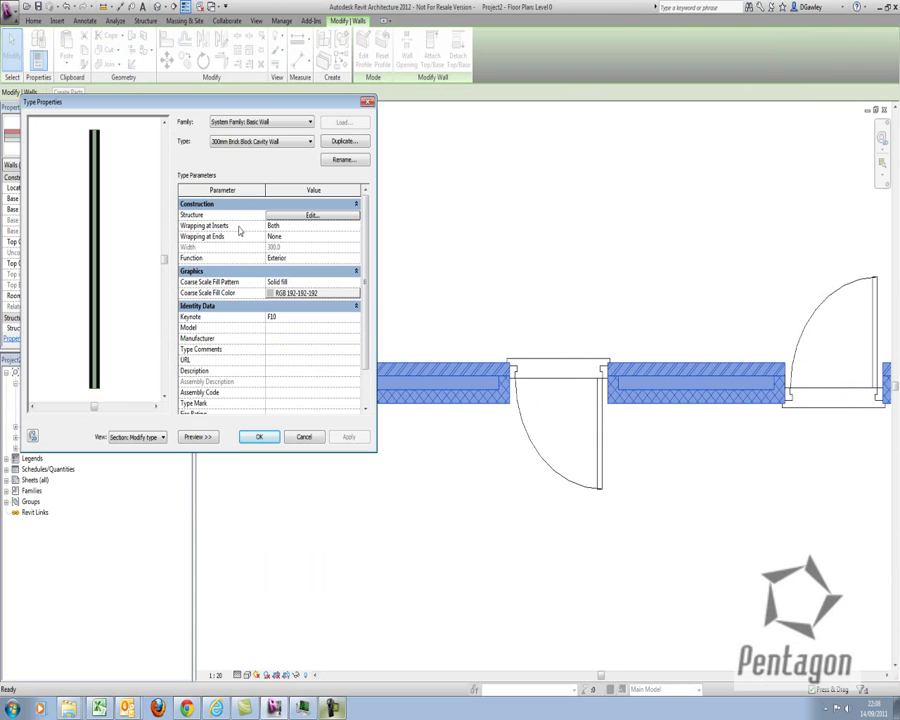
drag(271, 101, 234, 98)
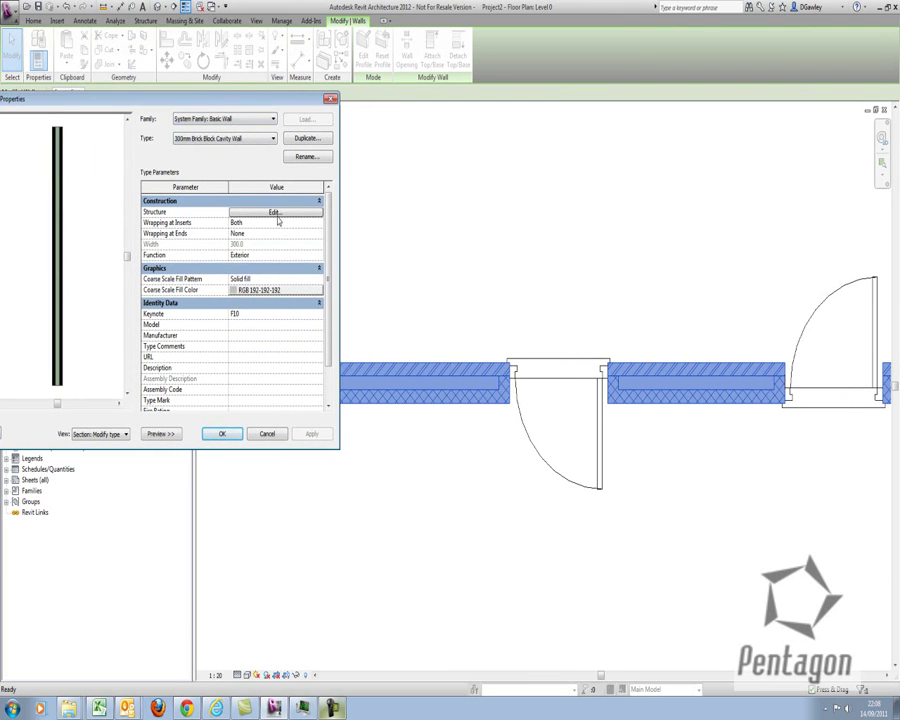
click(250, 233)
click(250, 233)
click(256, 264)
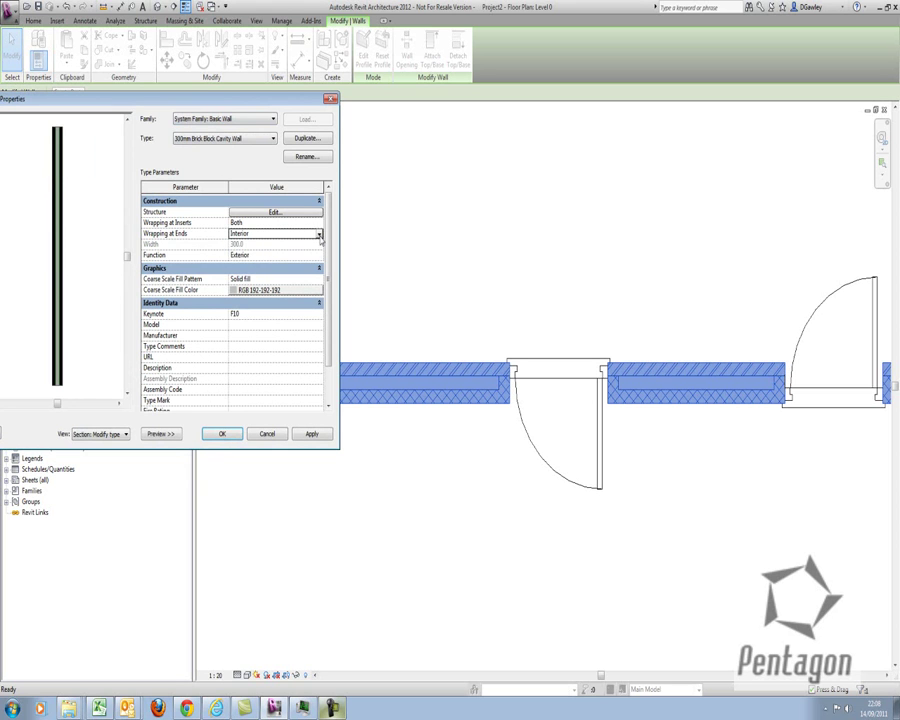
click(319, 235)
click(246, 264)
drag(232, 101, 634, 109)
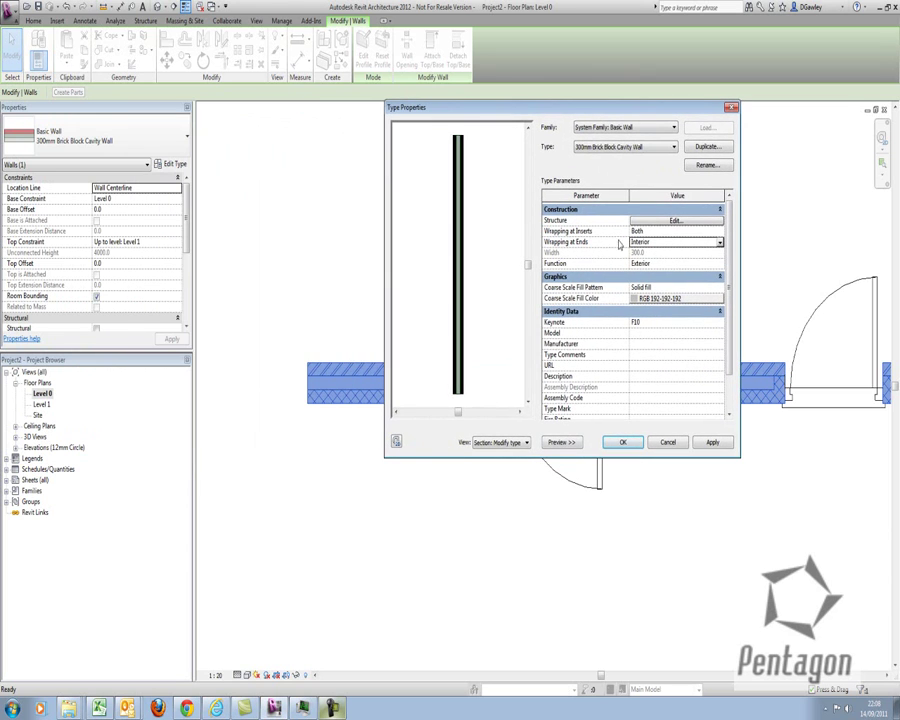
click(711, 444)
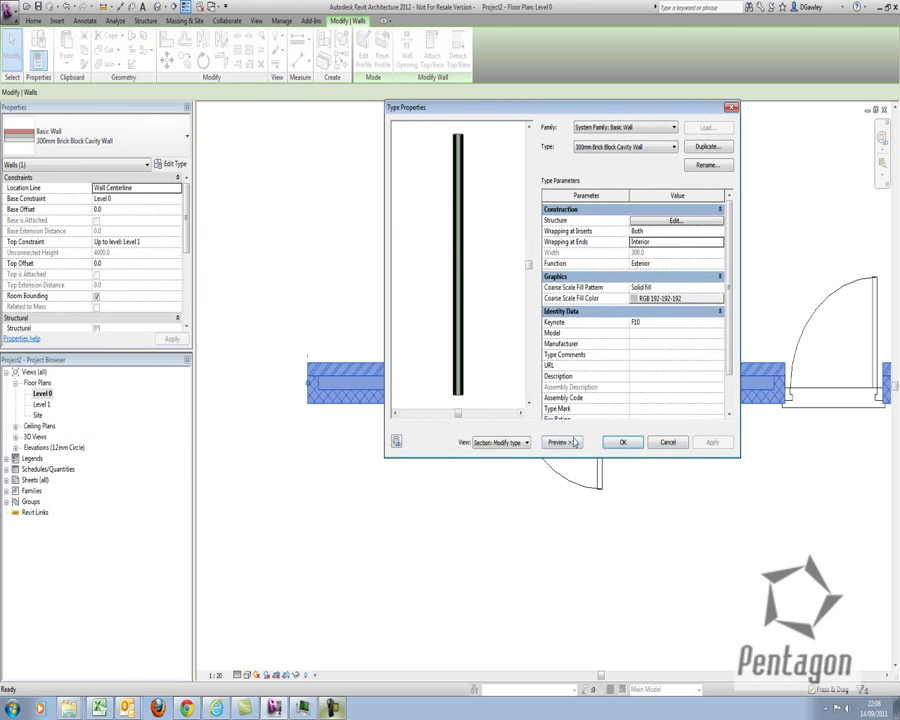
click(618, 444)
click(638, 518)
Open the type properties of the 910 x 2110mm door and bring up its Dimensions parameters.
scroll(658, 472, down, 2)
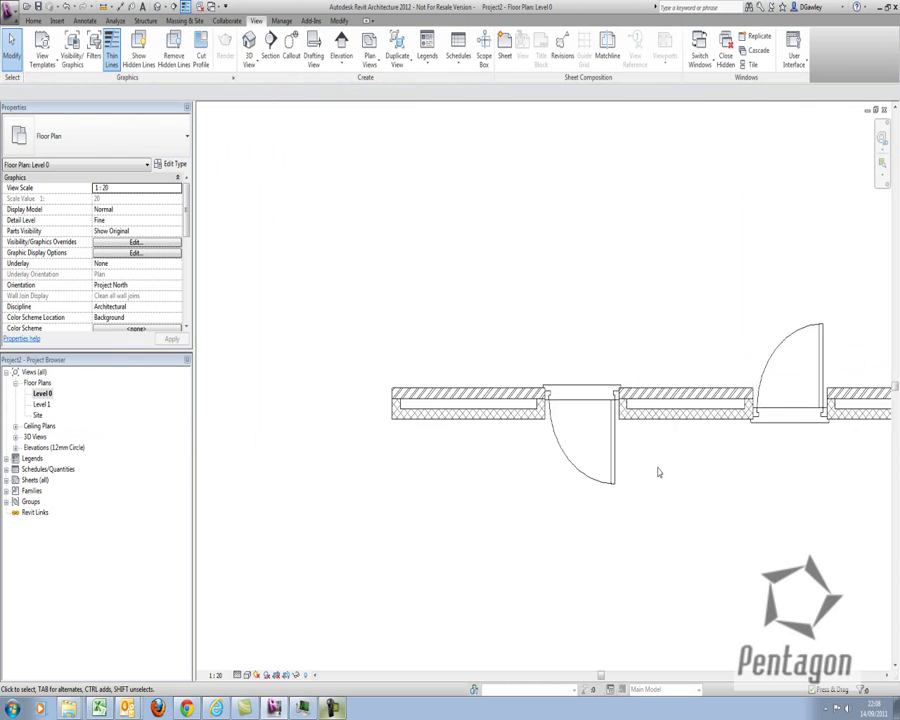
middle_drag(658, 472, 500, 466)
scroll(374, 450, up, 3)
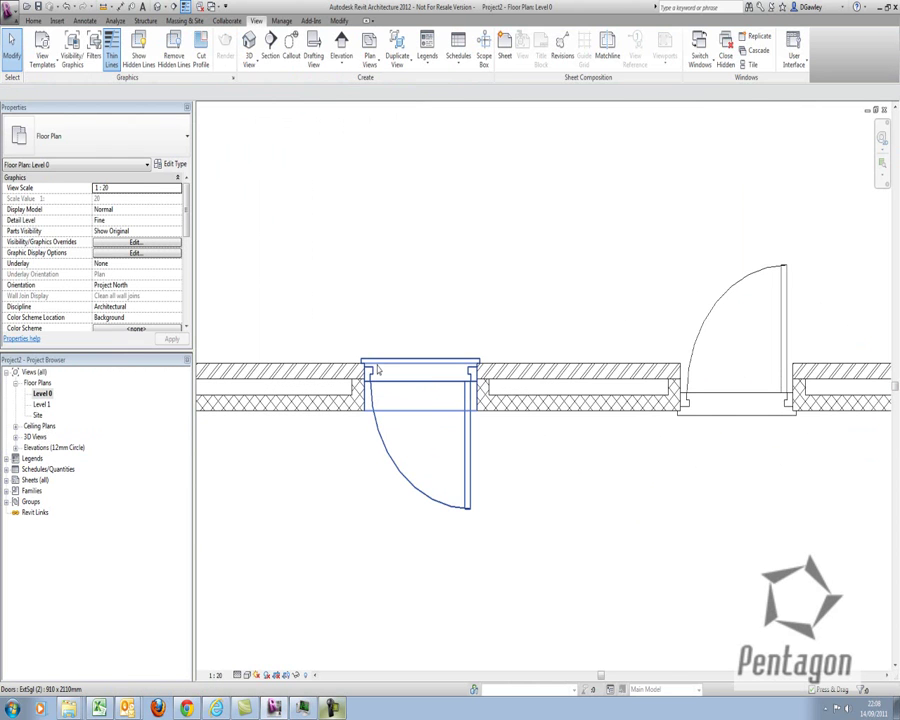
click(378, 370)
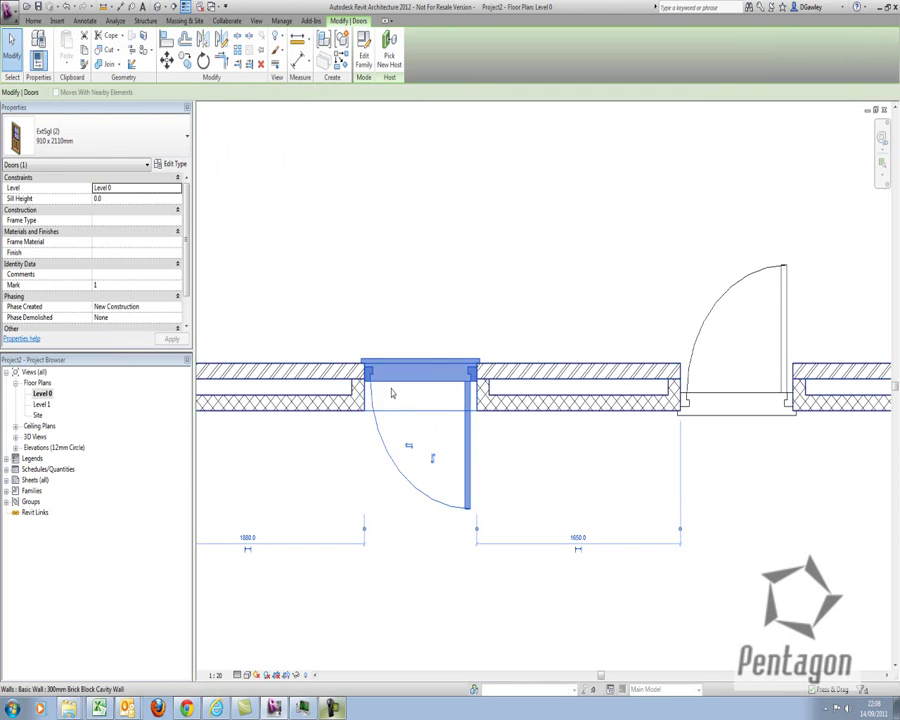
scroll(390, 390, up, 2)
scroll(388, 315, up, 1)
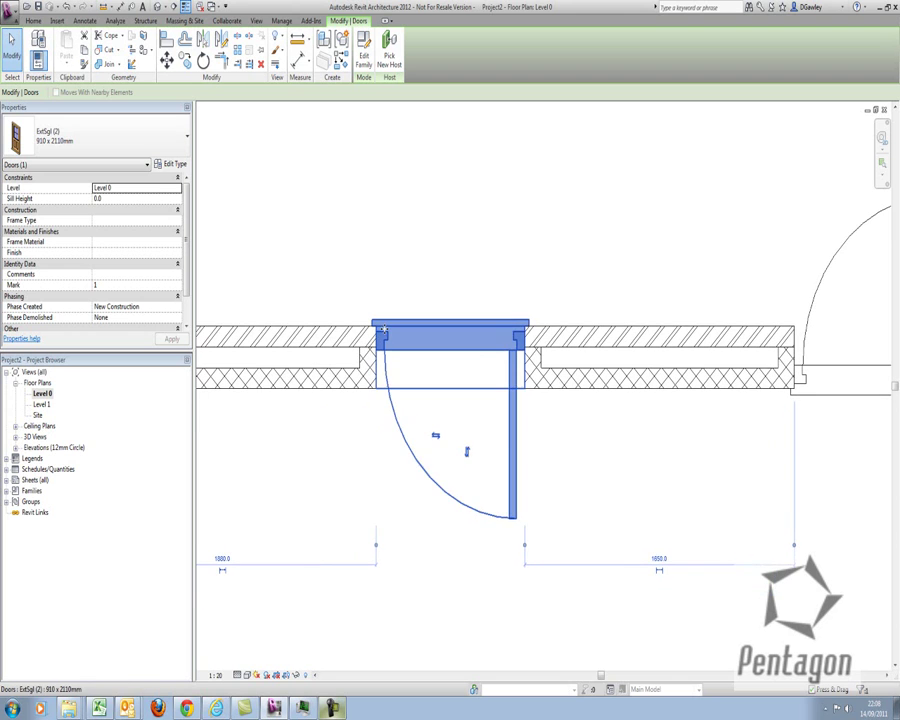
scroll(180, 236, down, 2)
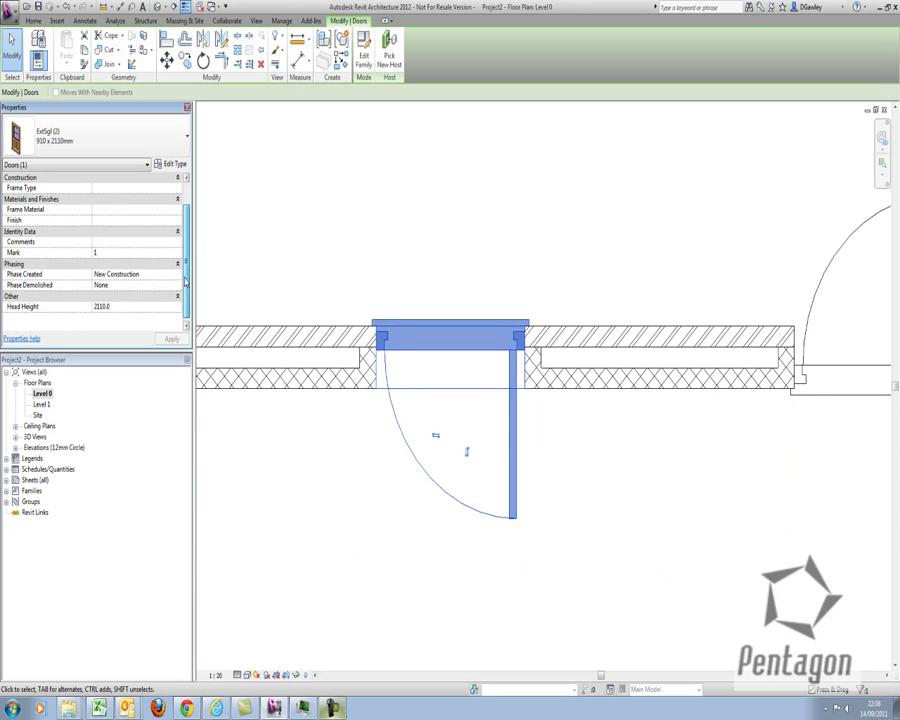
click(171, 163)
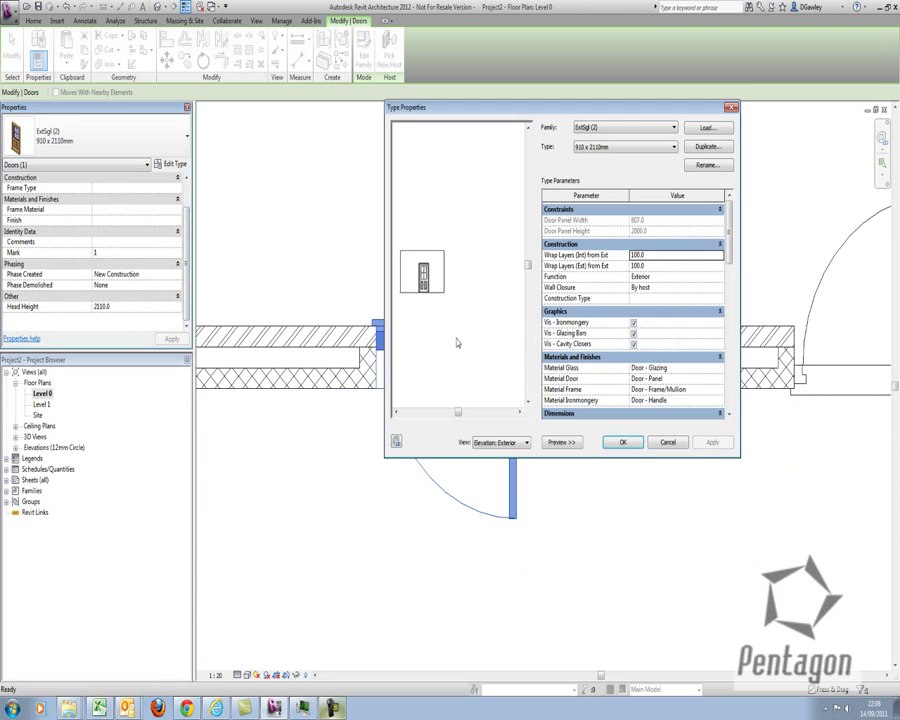
drag(590, 112, 697, 120)
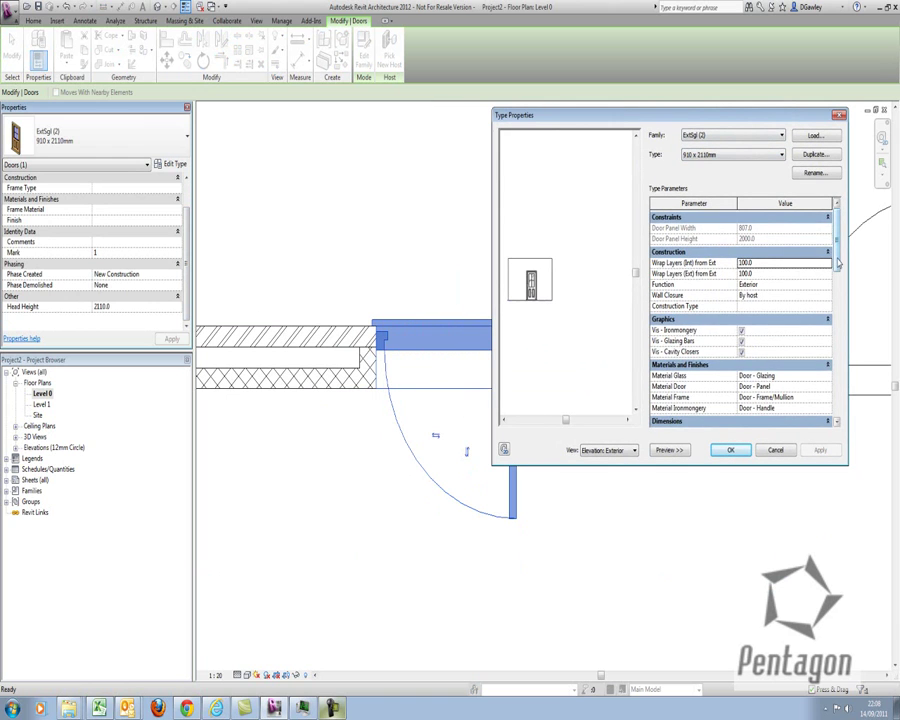
scroll(838, 280, down, 1)
drag(838, 280, 838, 332)
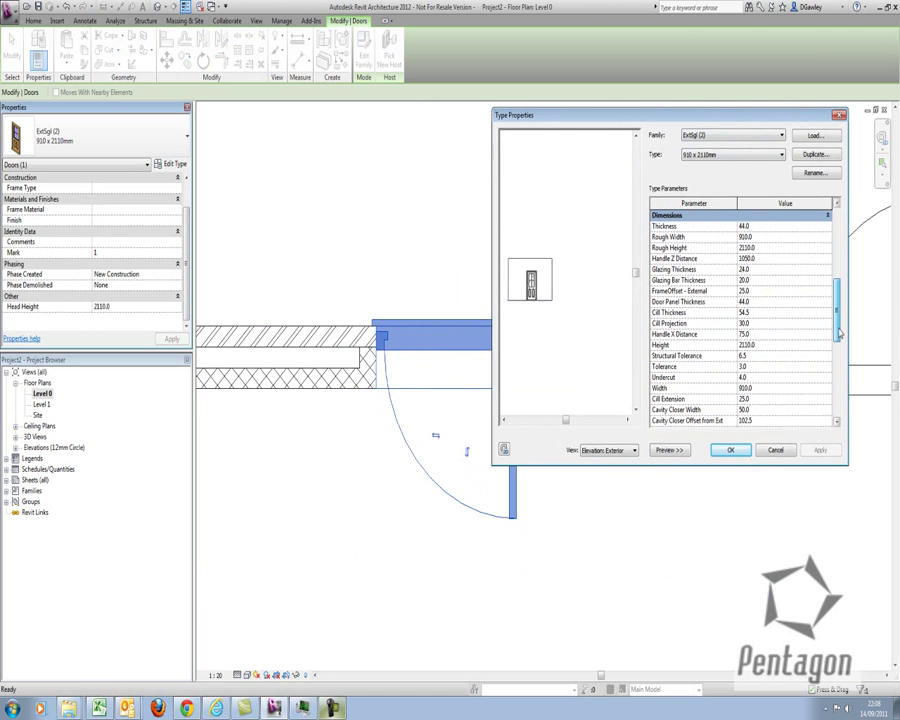
drag(839, 333, 842, 345)
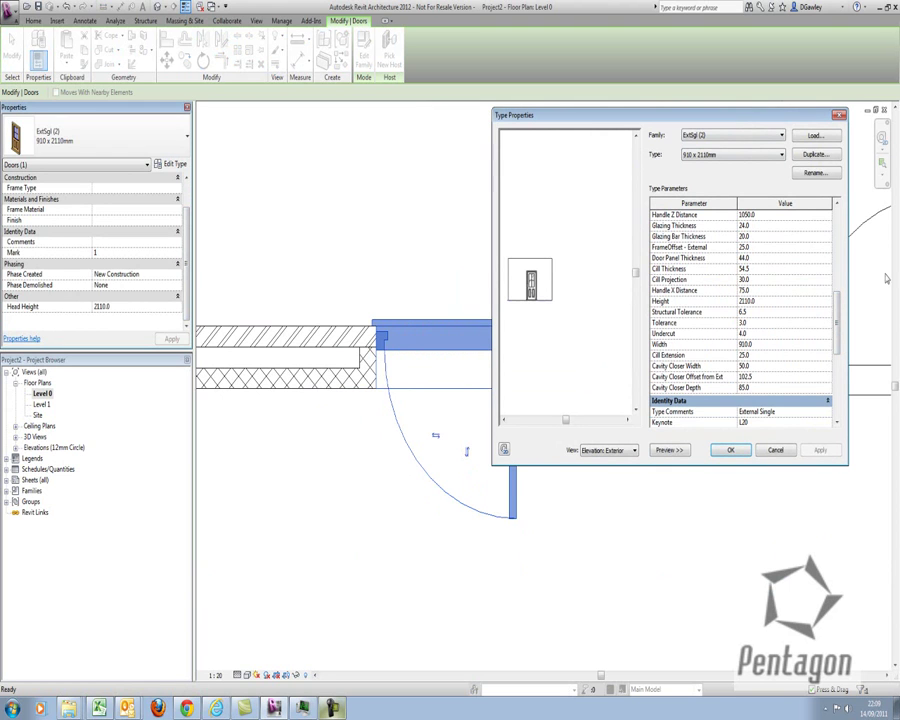
Set the door type's FrameOffset - External to 100, accept the change and deselect the door.
click(757, 248)
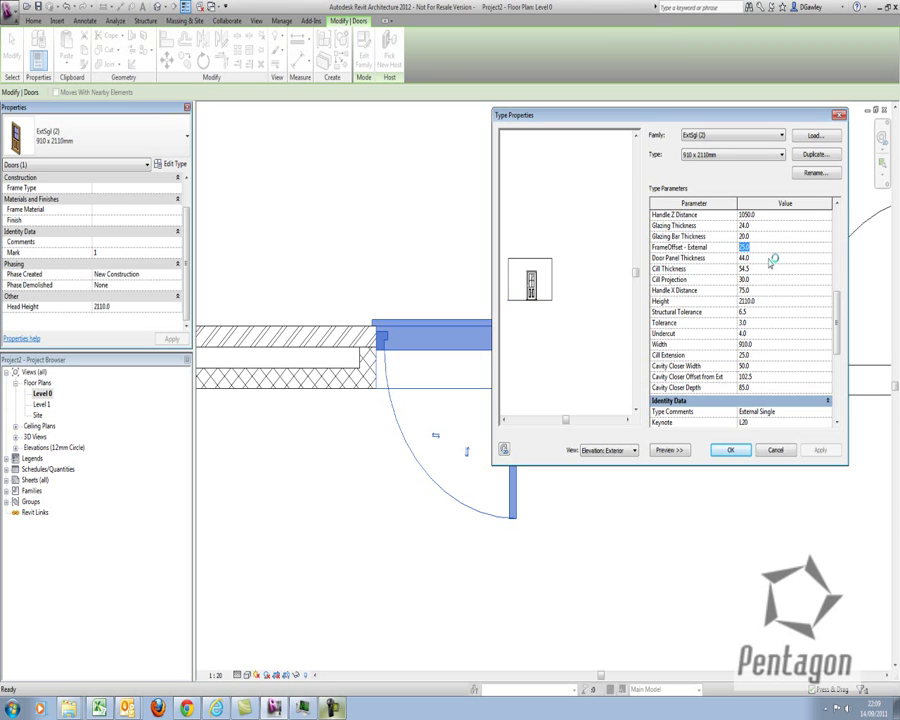
text(100)
click(820, 451)
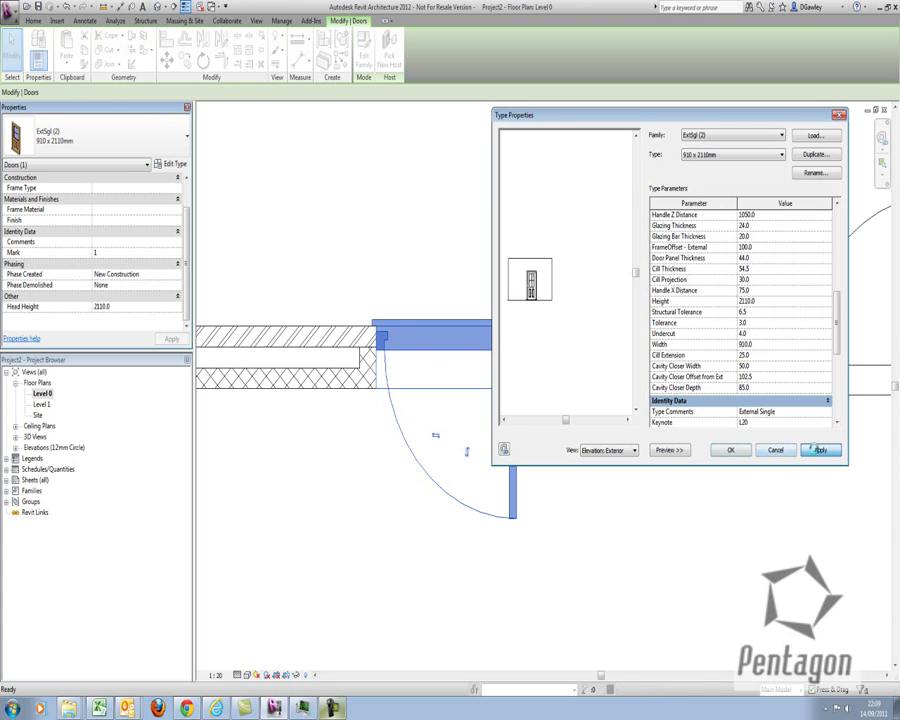
click(730, 450)
click(346, 308)
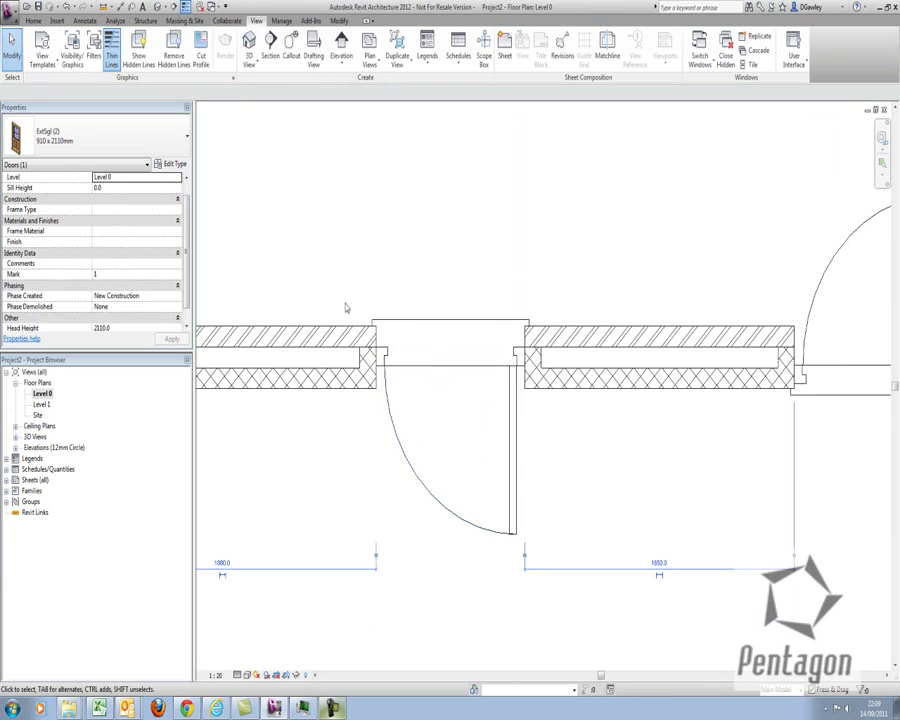
Examine the frame positions and wrapped wall layers at both doors in plan, dismissing the e-mail login prompt.
scroll(388, 352, down, 3)
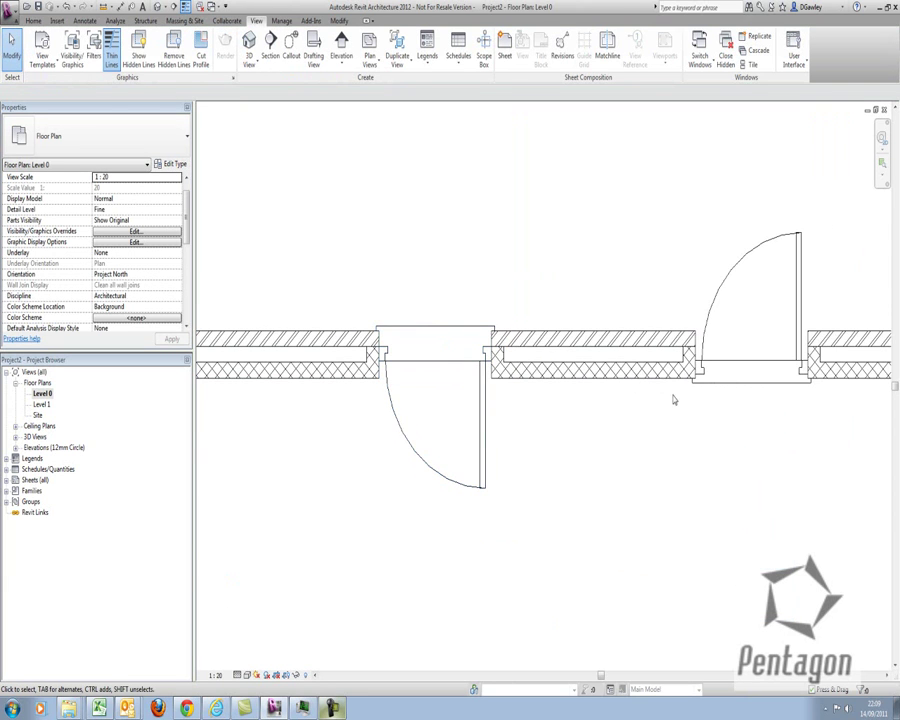
scroll(673, 418, up, 1)
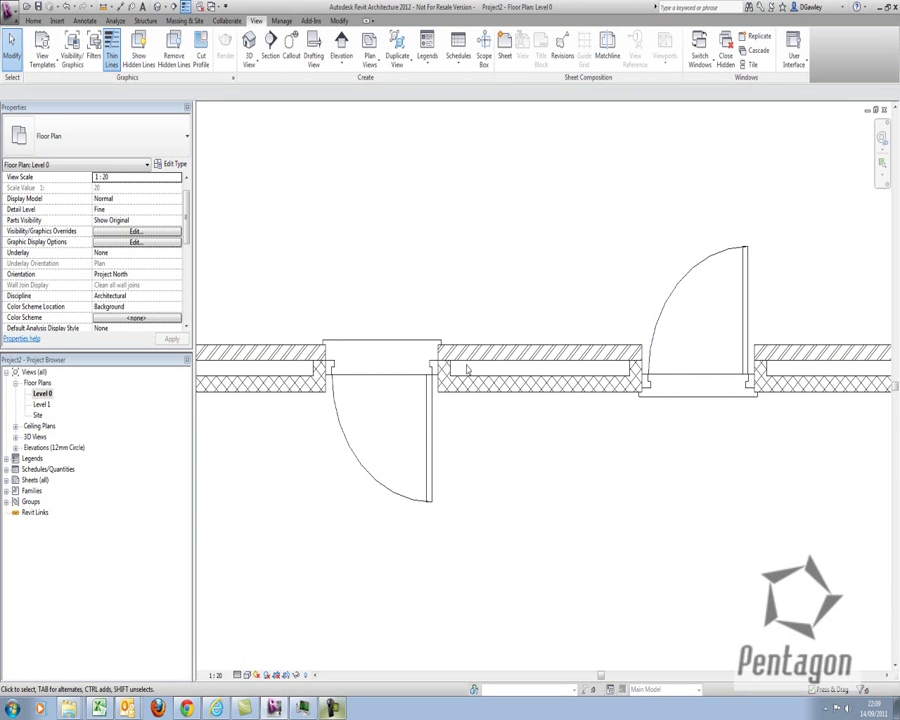
scroll(402, 261, down, 2)
middle_drag(402, 261, 454, 317)
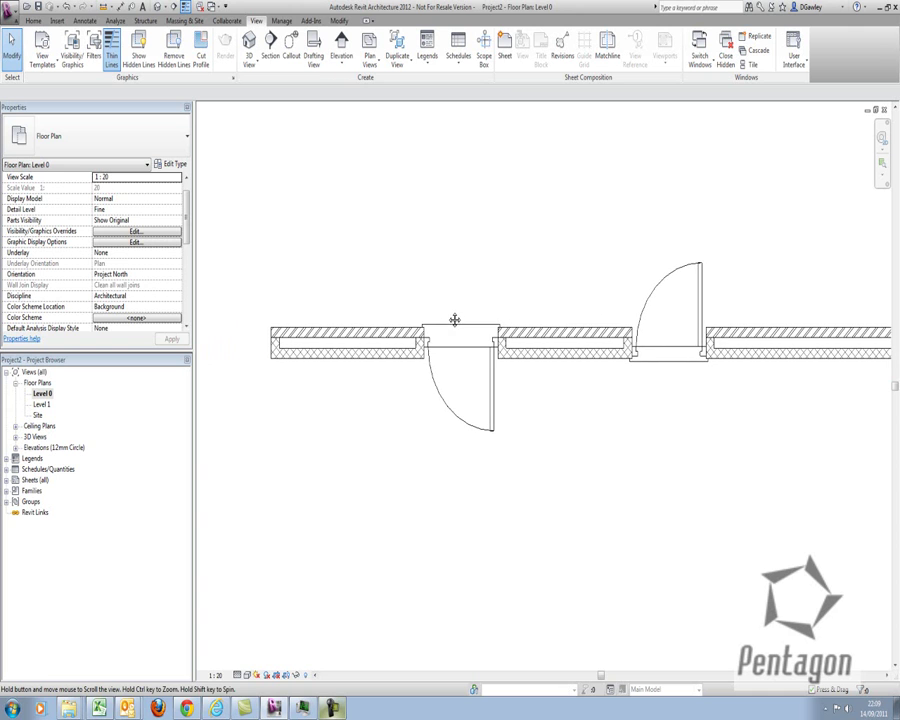
scroll(410, 390, up, 2)
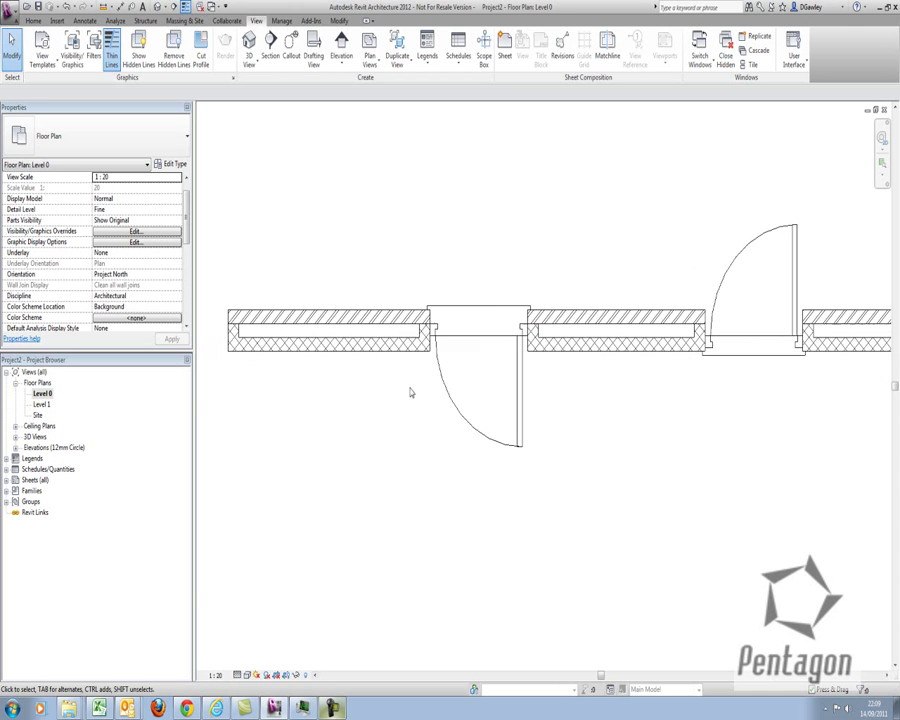
middle_drag(410, 390, 410, 466)
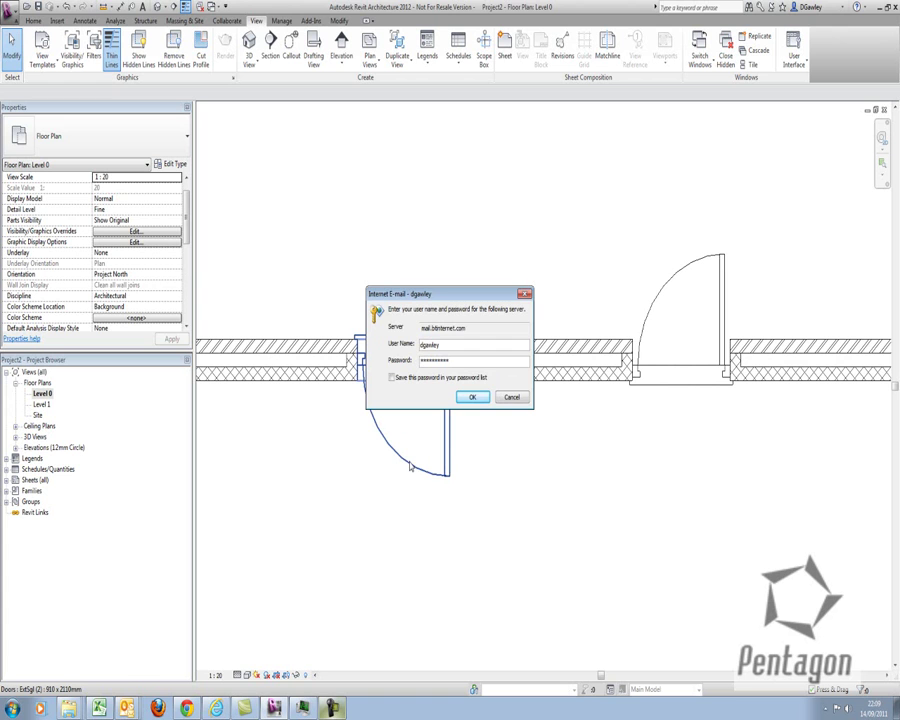
click(511, 397)
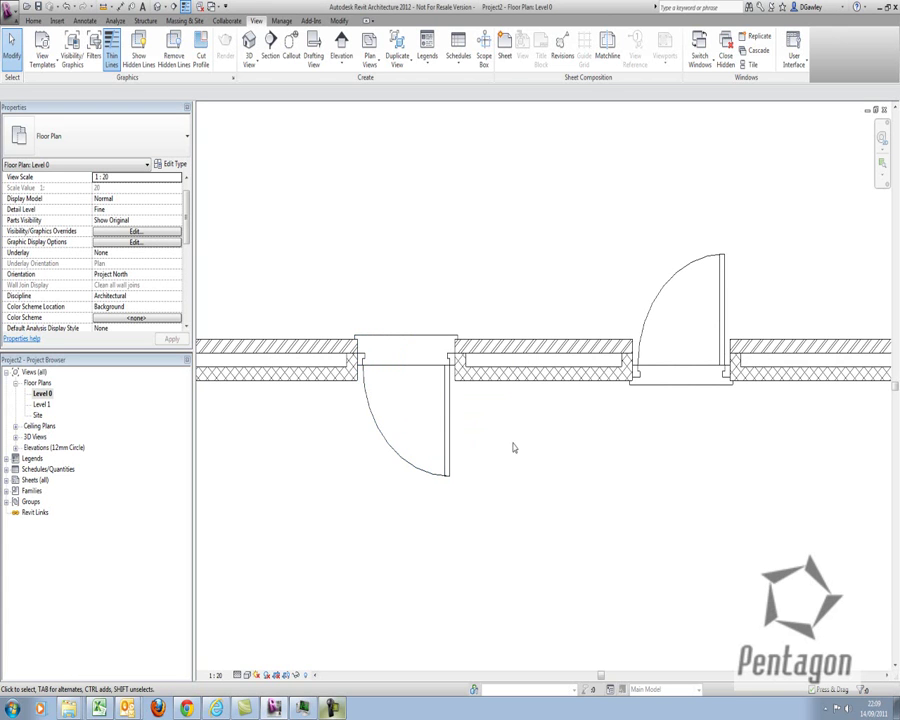
middle_drag(513, 447, 559, 447)
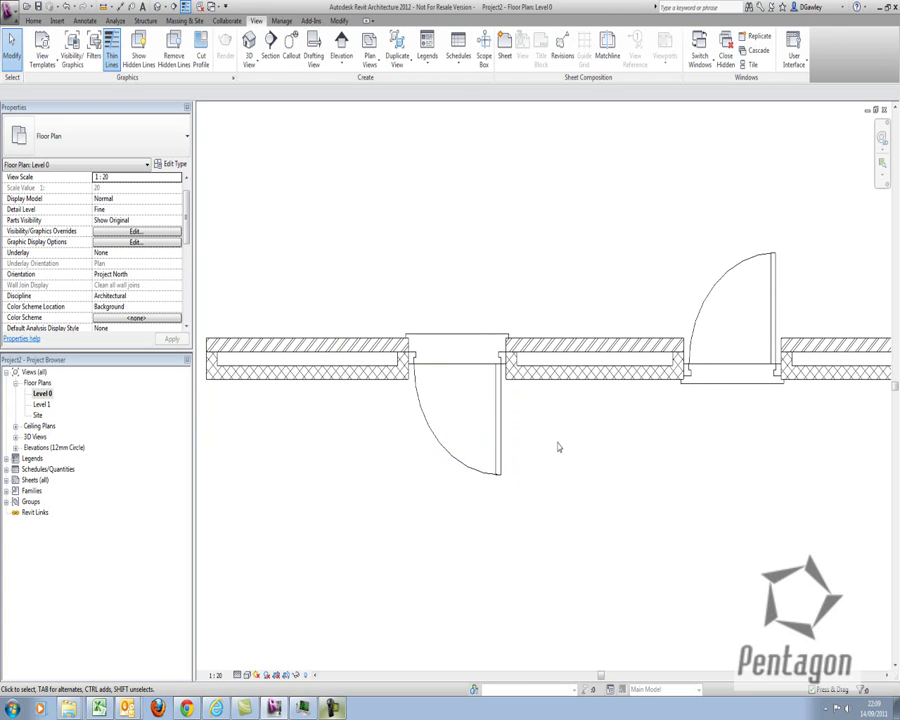